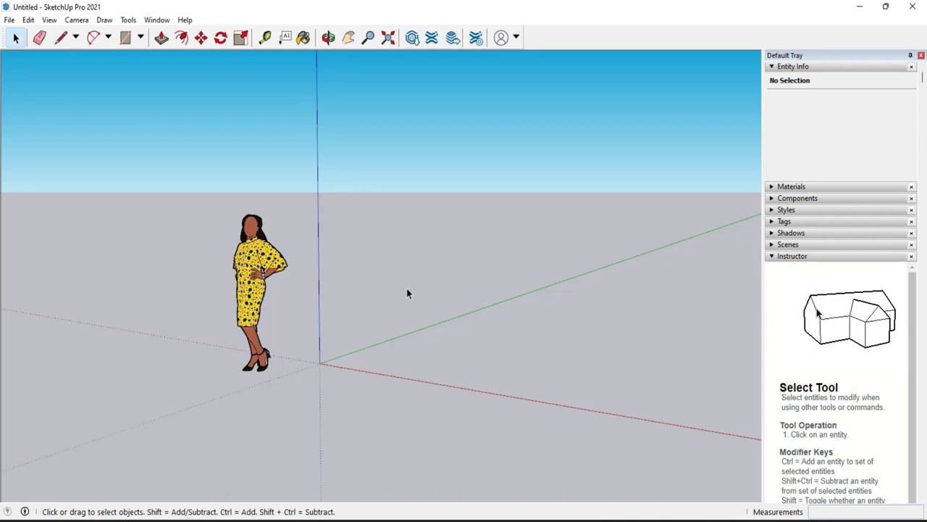
Step: Pan the view so the axes origin and standing figure sit toward the lower left
scroll(403, 295, down, 1)
key(h)
mouse_move(425, 236)
mouse_down()
mouse_move(293, 279)
mouse_move(277, 274)
mouse_up()
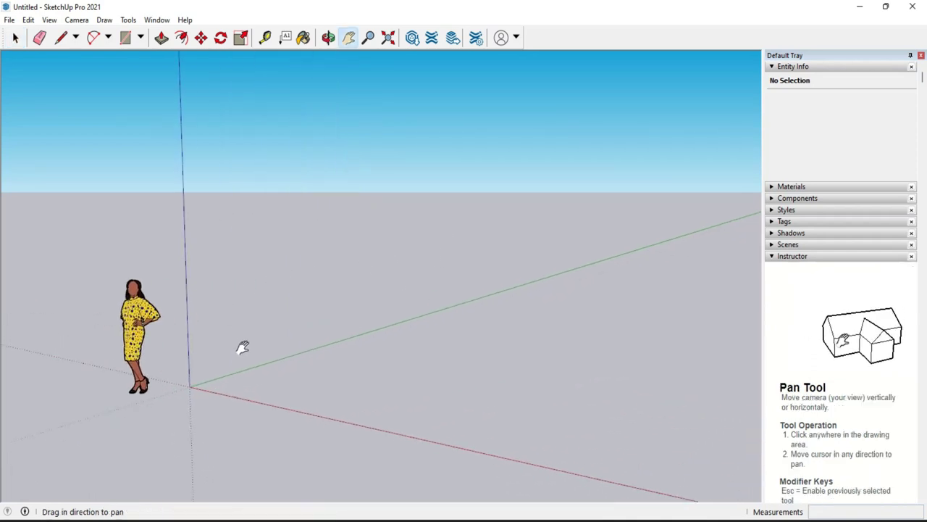
Step: Drag Tape Measure guides off the red and green axes at 75" and 60", then look down on the grid
key(t)
click(264, 364)
click(270, 374)
click(270, 404)
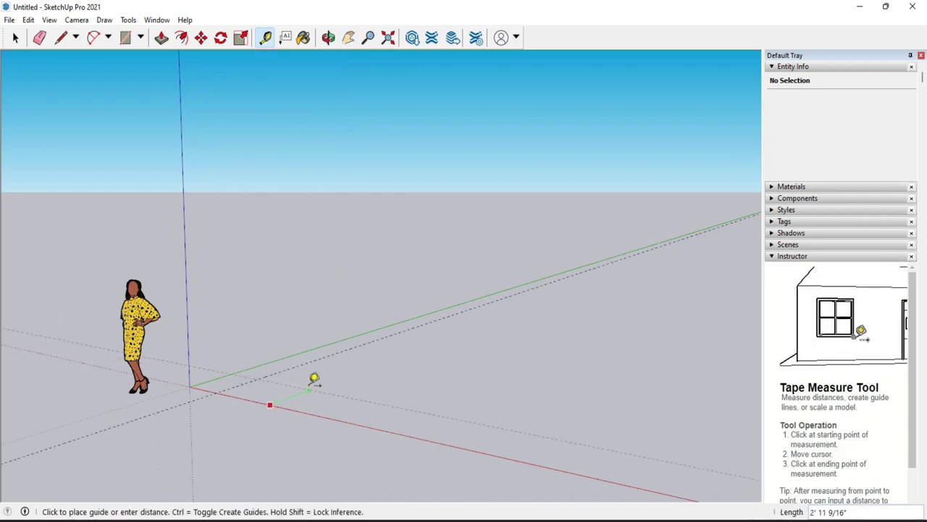
click(310, 388)
click(318, 391)
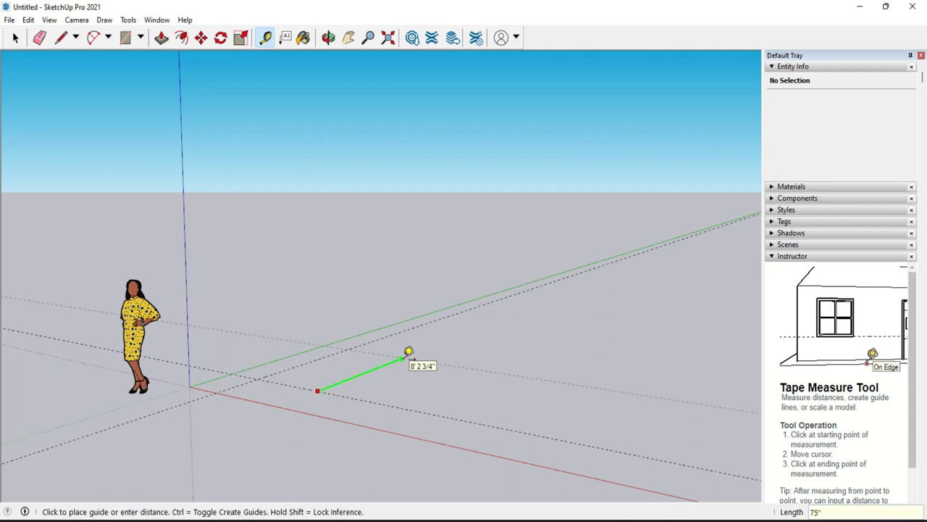
click(409, 351)
click(302, 364)
text(60)
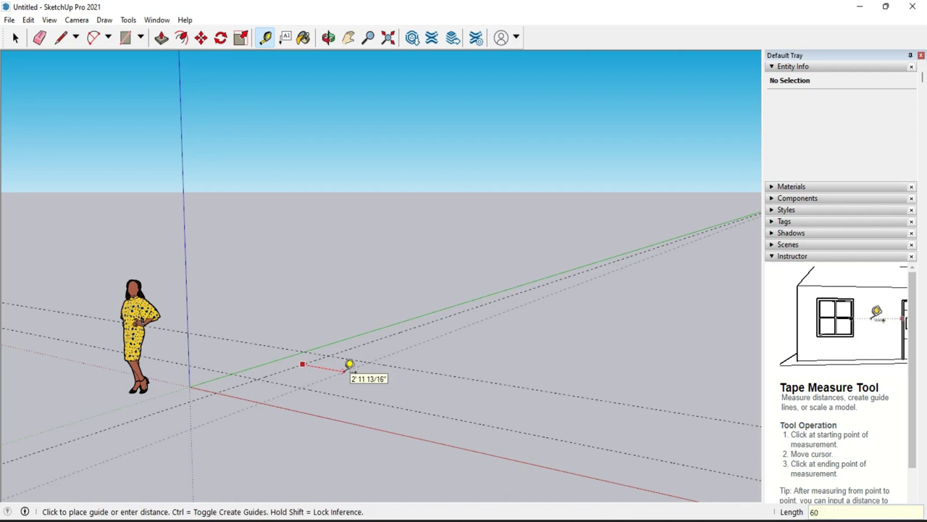
click(346, 369)
mouse_move(349, 366)
middle_down()
mouse_move(331, 323)
mouse_move(435, 311)
mouse_move(476, 279)
mouse_move(396, 293)
mouse_move(375, 265)
mouse_move(360, 325)
mouse_move(365, 353)
mouse_move(381, 296)
mouse_move(300, 224)
middle_up()
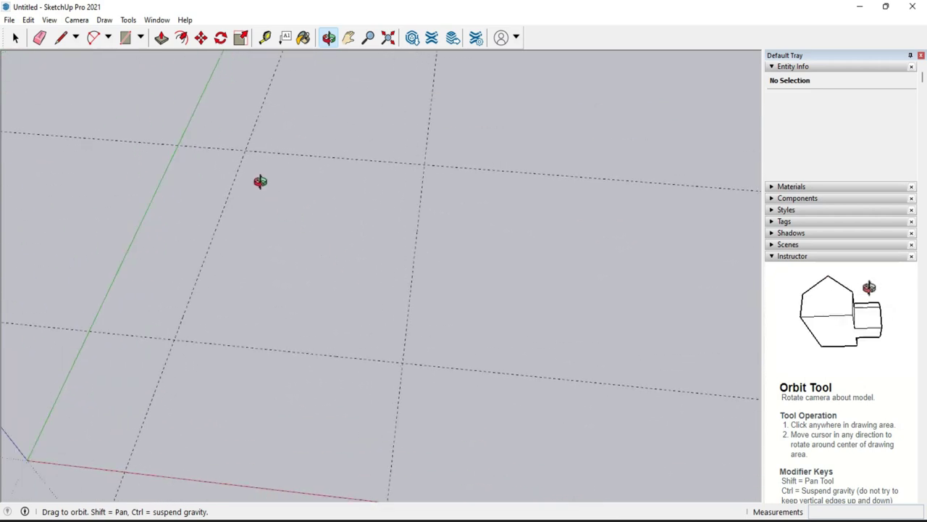
Step: Draw a rectangle between two opposite guide crossings
key(r)
click(245, 150)
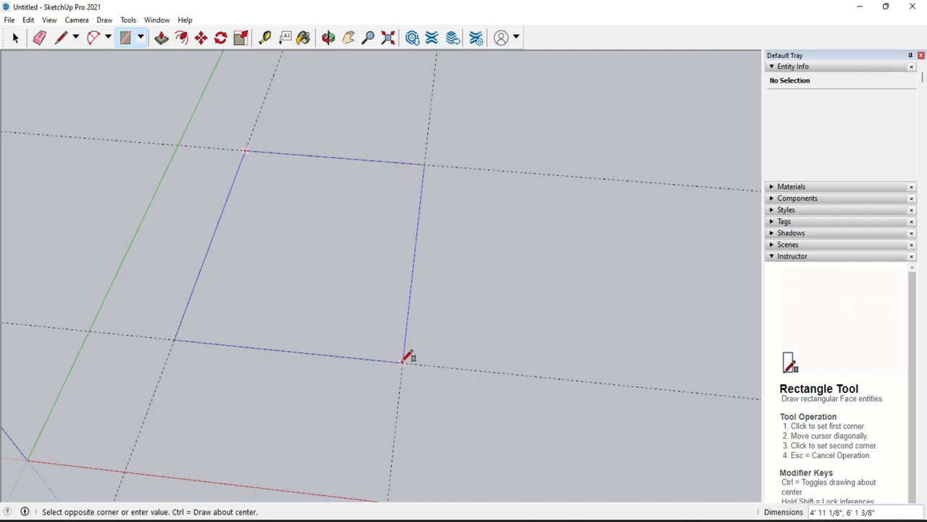
click(372, 333)
middle_drag(372, 333, 323, 334)
Step: Pull the rectangle up 6" into a slab and begin a new guide off an existing guide
key(p)
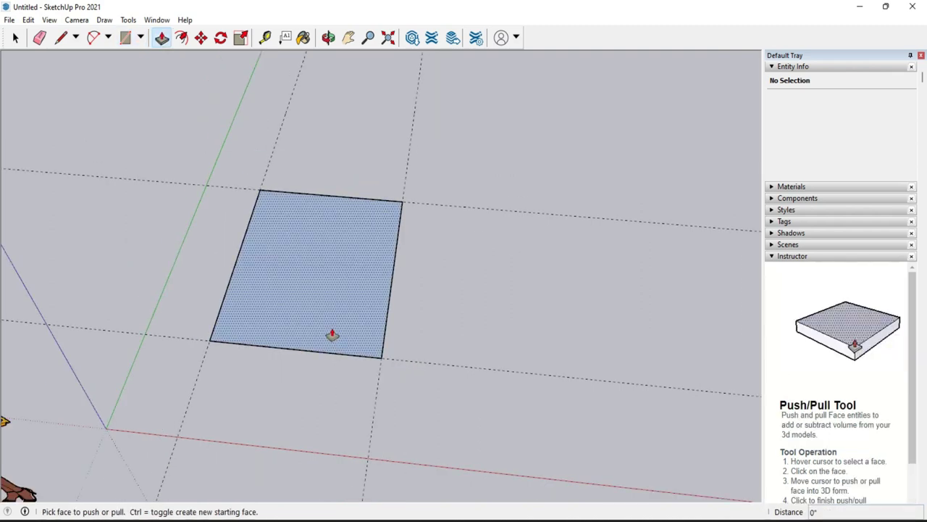
click(331, 333)
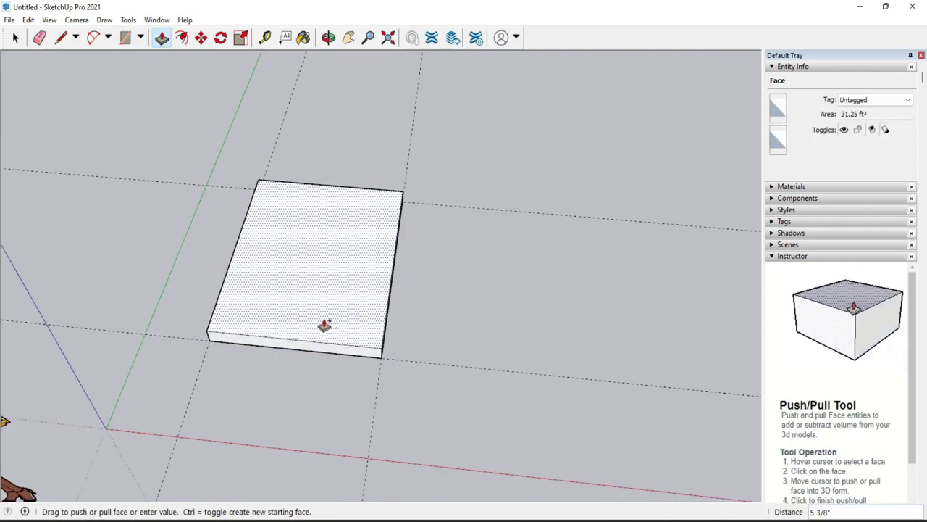
key(Return)
middle_drag(321, 325, 113, 251)
scroll(123, 252, down, 2)
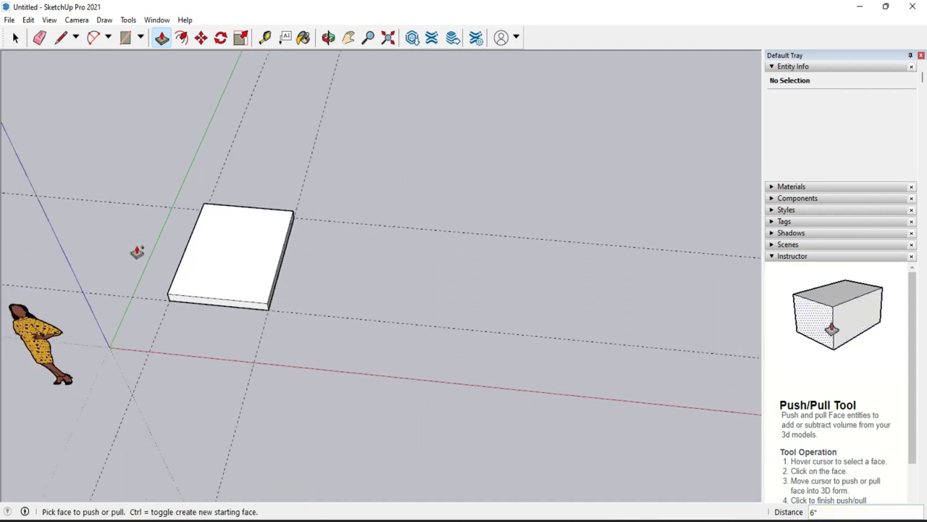
scroll(344, 238, up, 3)
key(t)
click(263, 166)
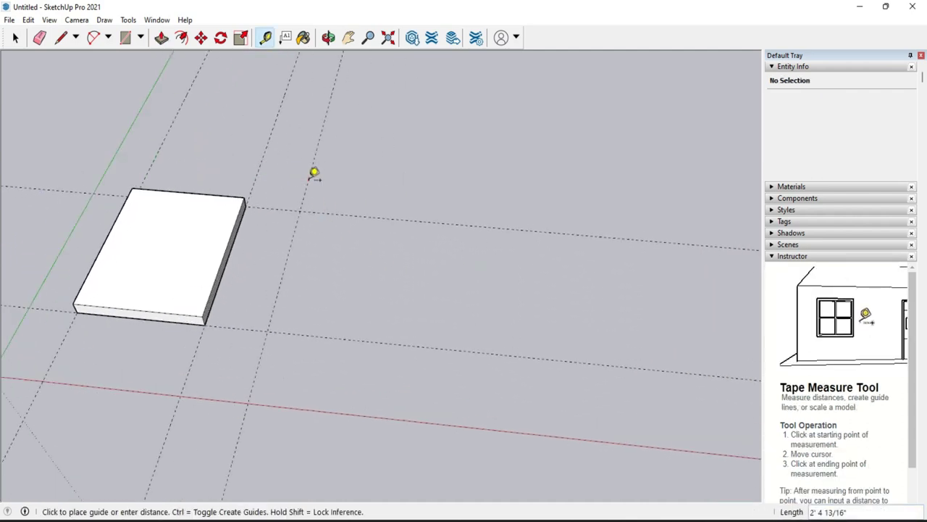
Step: Place a guide 60" from the existing guide
click(294, 235)
text(60)
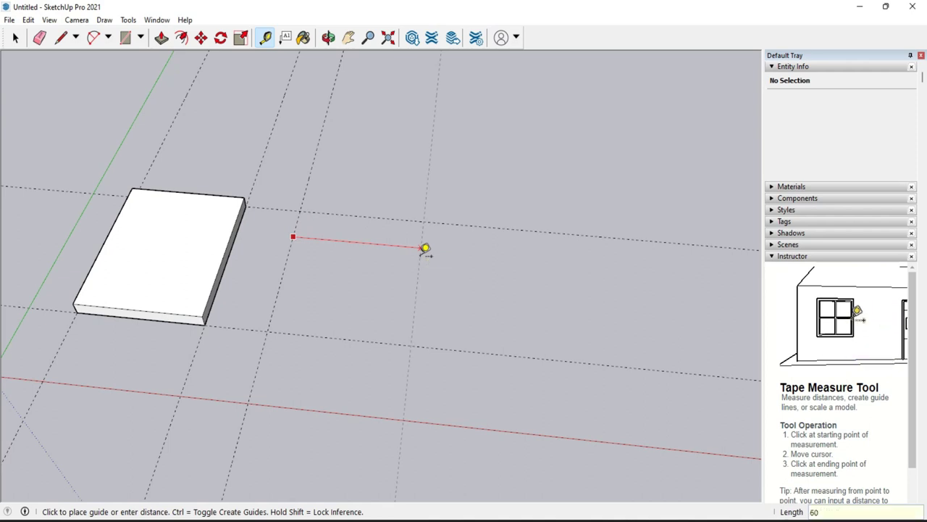
key(Return)
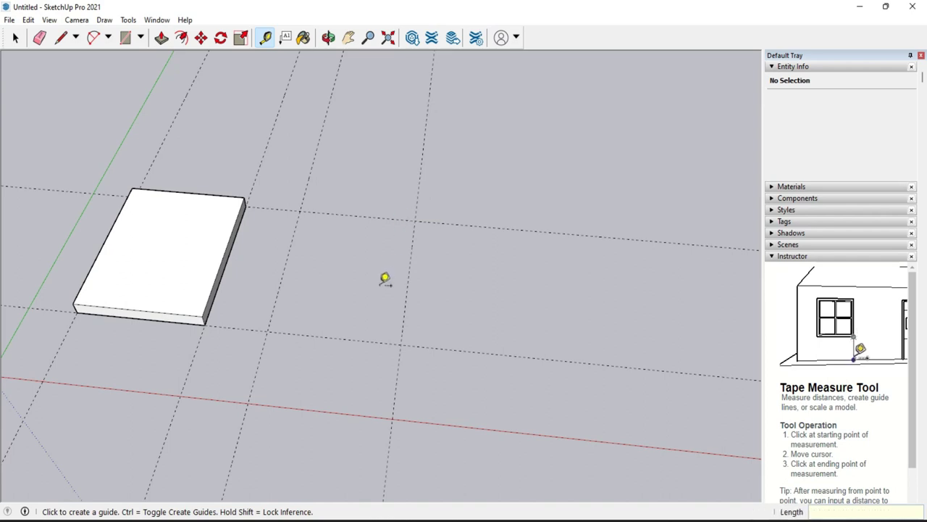
scroll(395, 270, up, 1)
scroll(360, 288, up, 1)
scroll(349, 290, down, 1)
scroll(348, 288, up, 1)
Step: Add several guides offset 2" from existing guides beside the slab
click(265, 271)
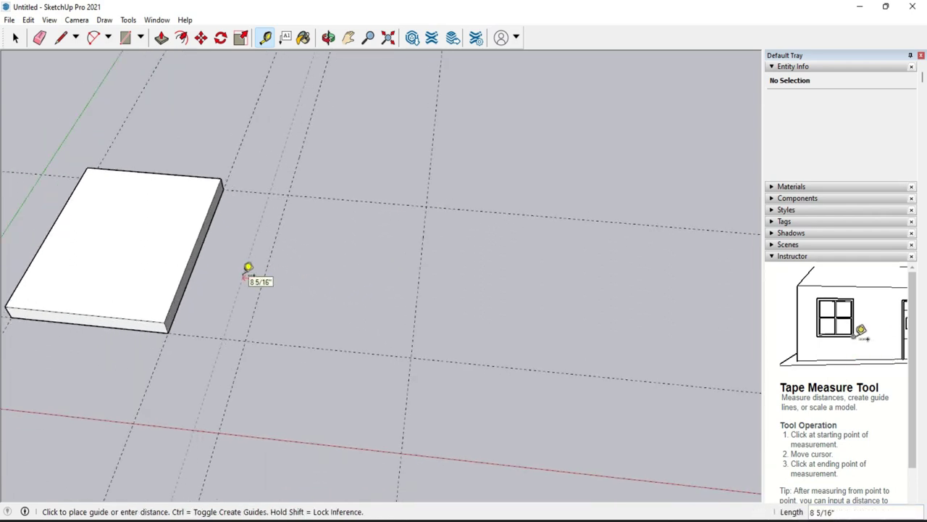
key(Return)
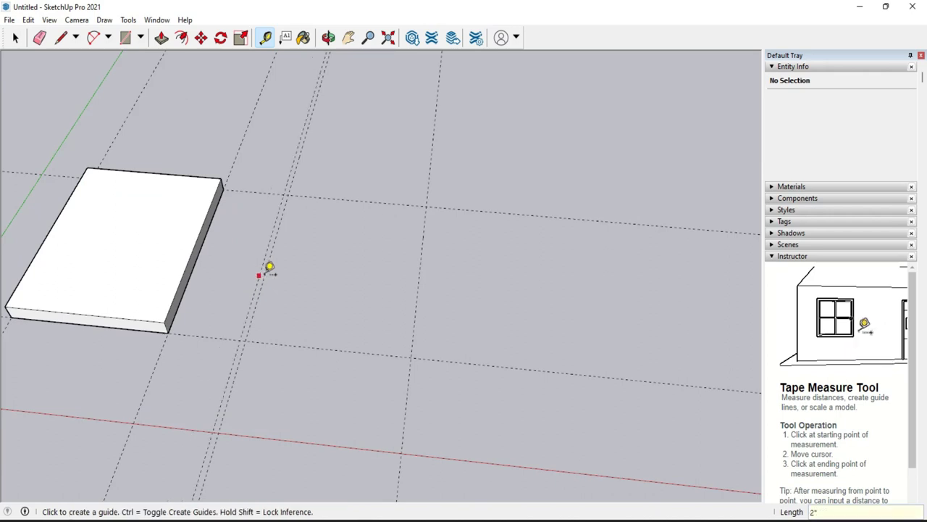
click(417, 291)
text(2)
key(Return)
click(386, 202)
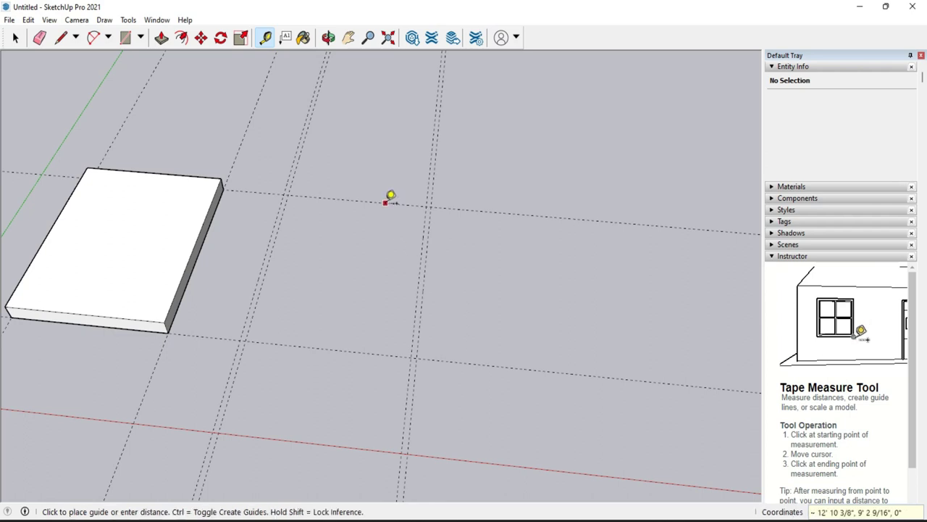
click(389, 181)
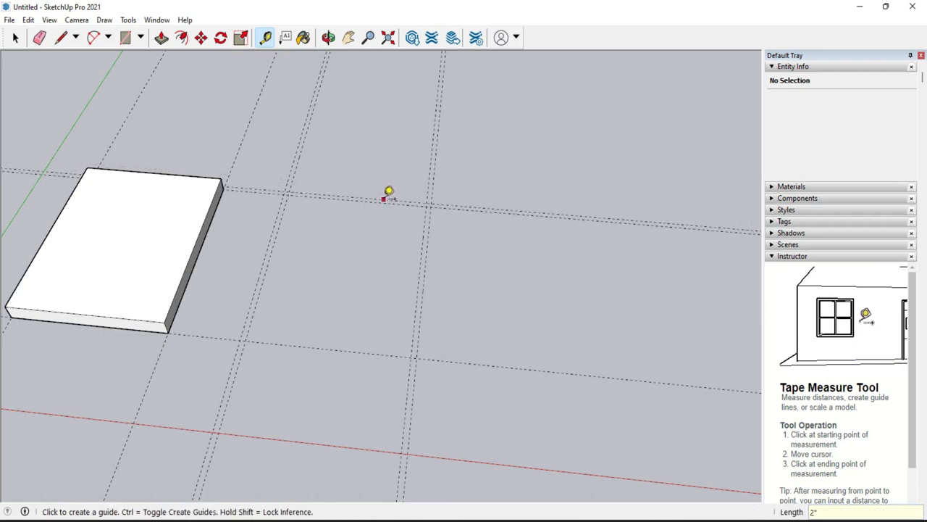
click(344, 351)
text(2)
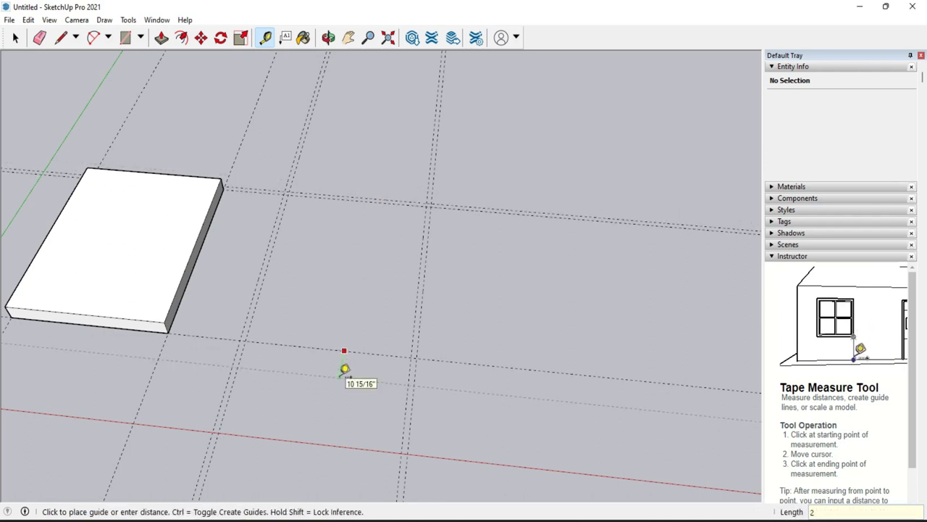
key(Return)
Step: Zoom in on the guide crossings and add a guide 3" from an existing one
scroll(307, 252, up, 2)
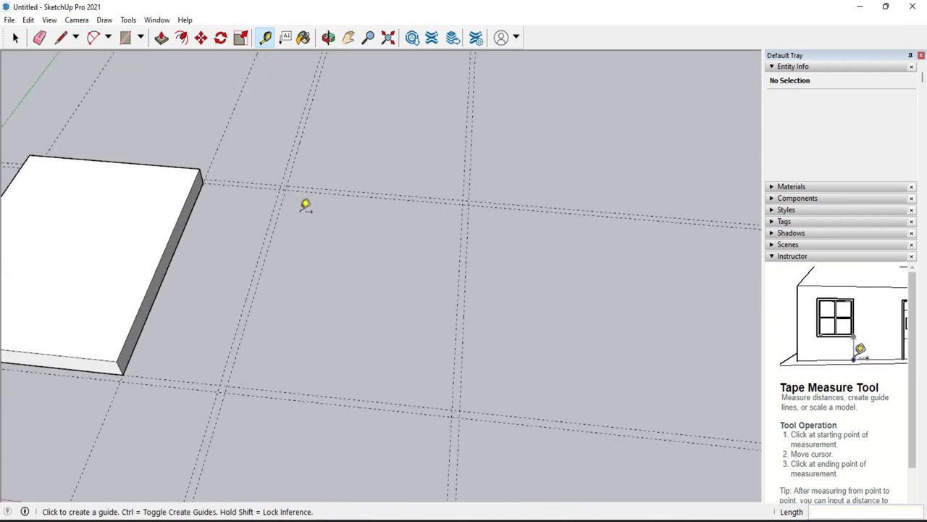
scroll(305, 205, up, 1)
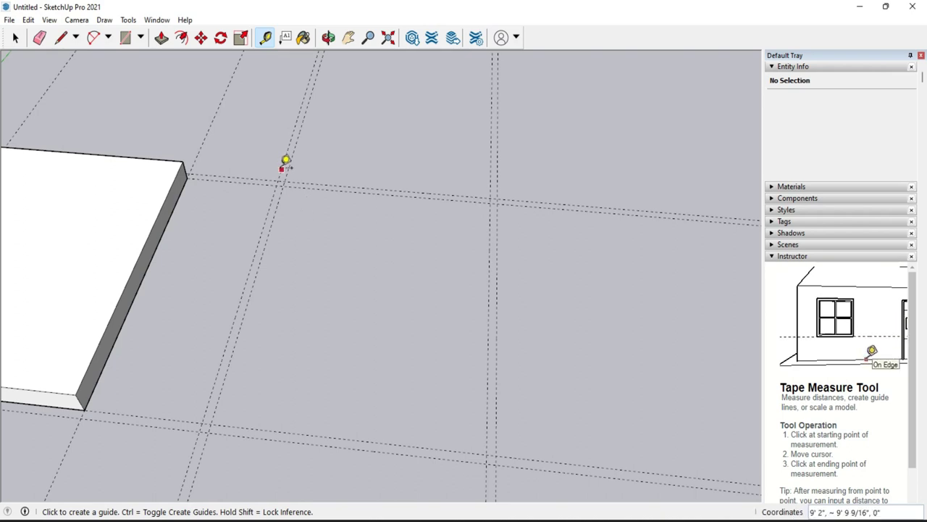
scroll(284, 164, up, 2)
scroll(287, 166, up, 2)
scroll(292, 166, up, 2)
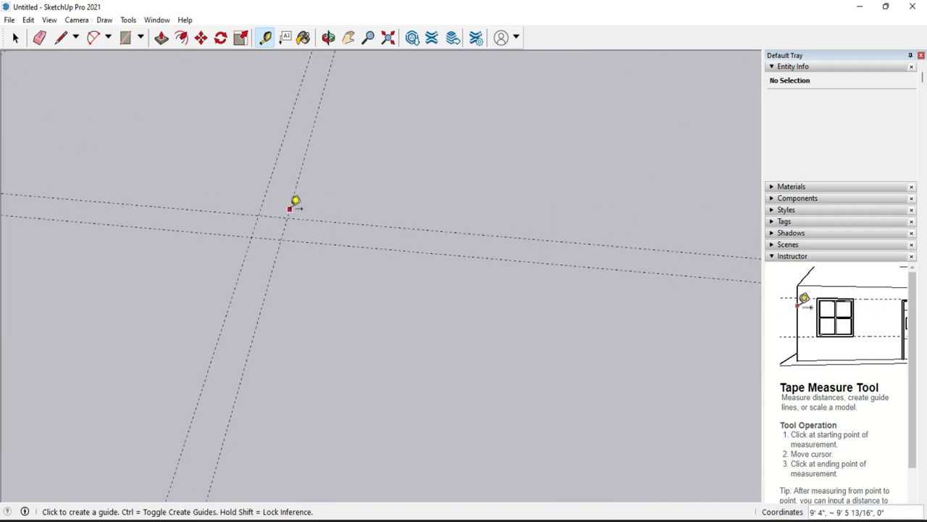
scroll(292, 203, up, 2)
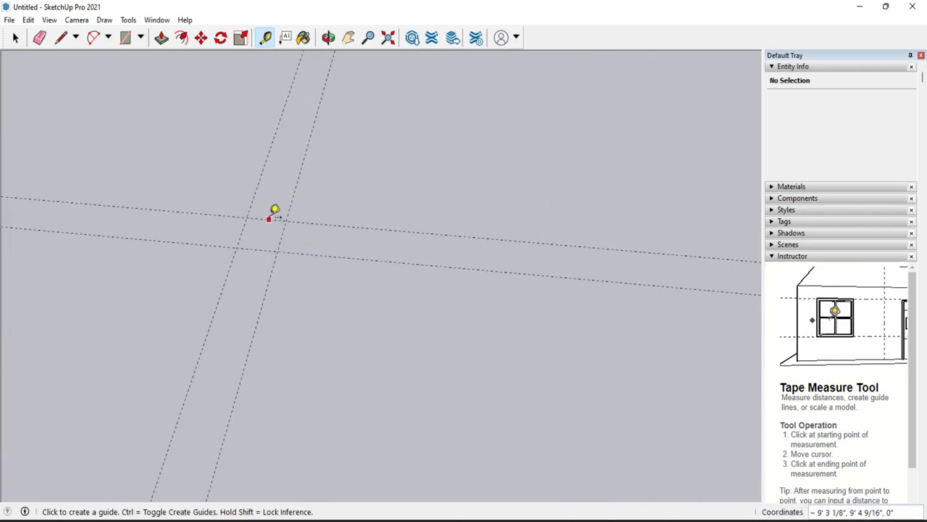
click(269, 219)
click(250, 273)
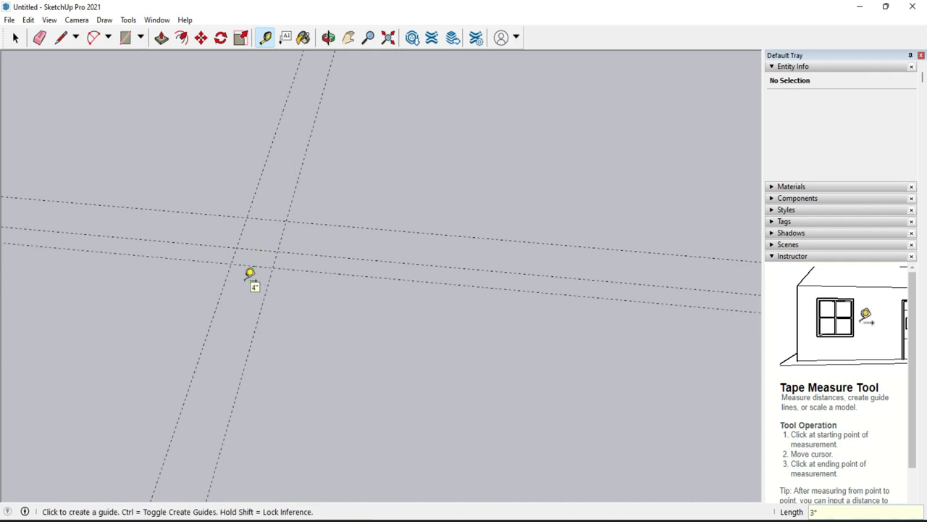
scroll(250, 269, down, 1)
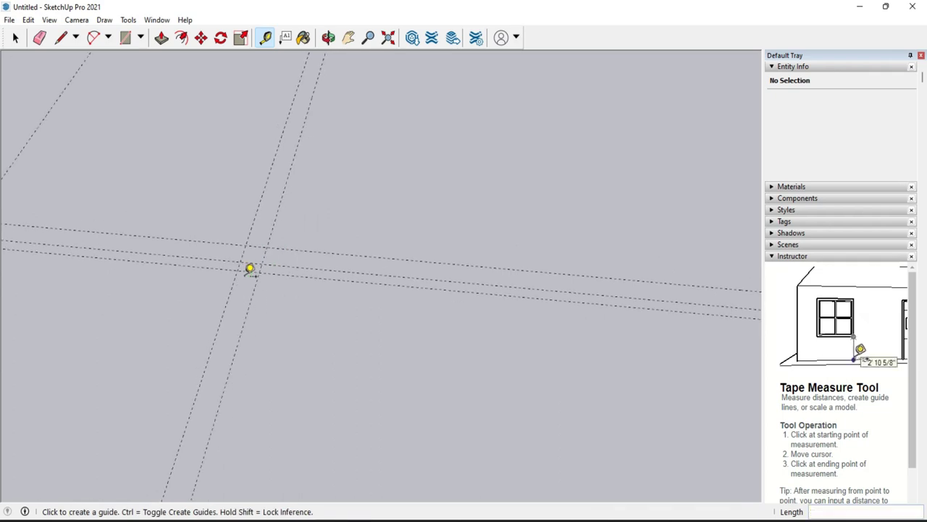
Step: Draw two small squares at guide crossings beside the slab
key(r)
click(262, 250)
click(239, 269)
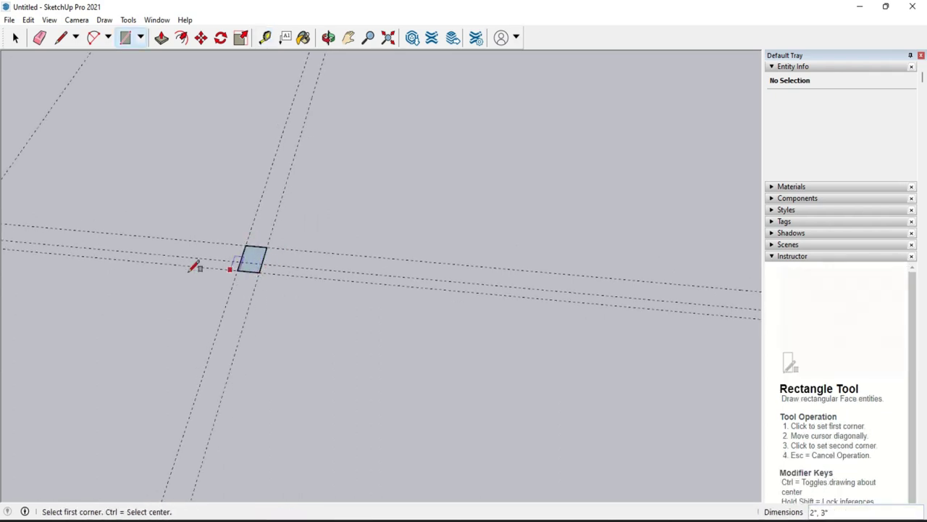
scroll(160, 264, down, 1)
scroll(326, 290, up, 1)
scroll(434, 279, up, 1)
click(450, 279)
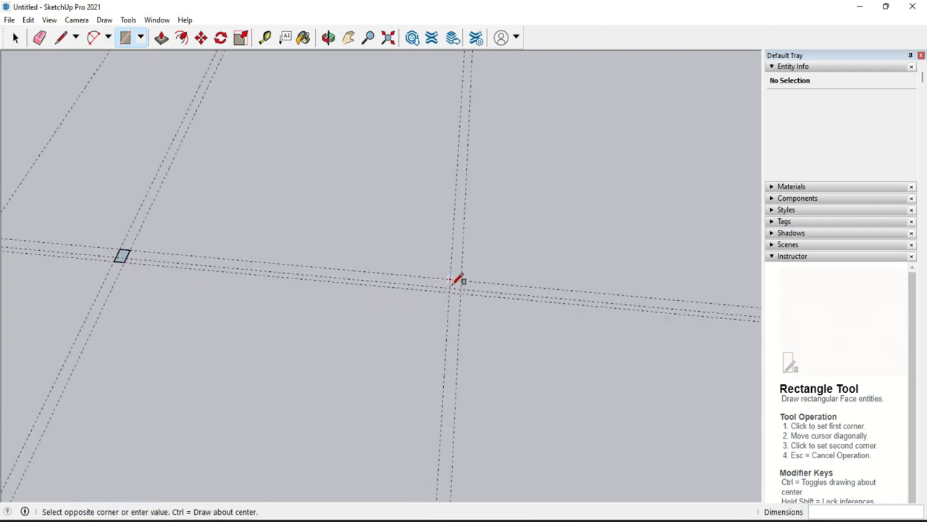
click(461, 292)
Step: Add another guide offset 3" from an existing guide
scroll(318, 277, down, 1)
scroll(323, 276, down, 2)
scroll(238, 424, up, 1)
scroll(190, 389, up, 3)
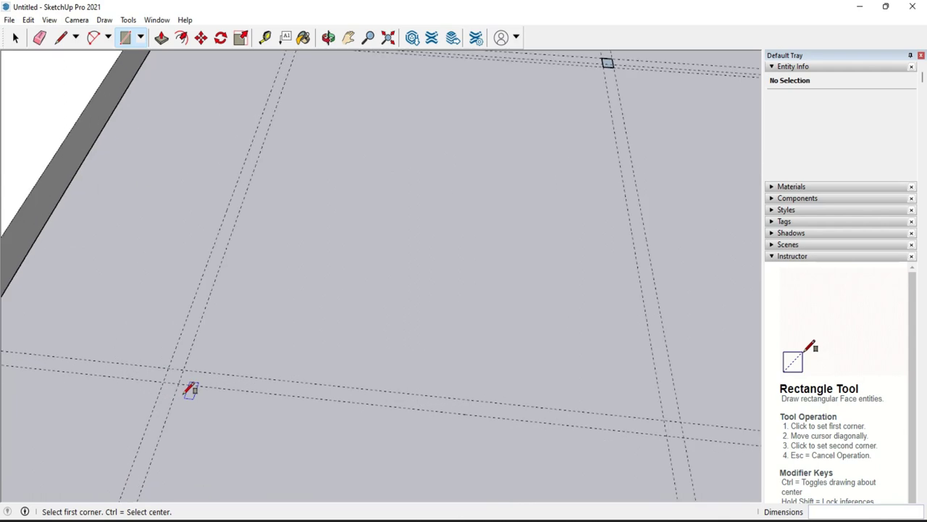
scroll(190, 389, up, 1)
key(t)
click(201, 382)
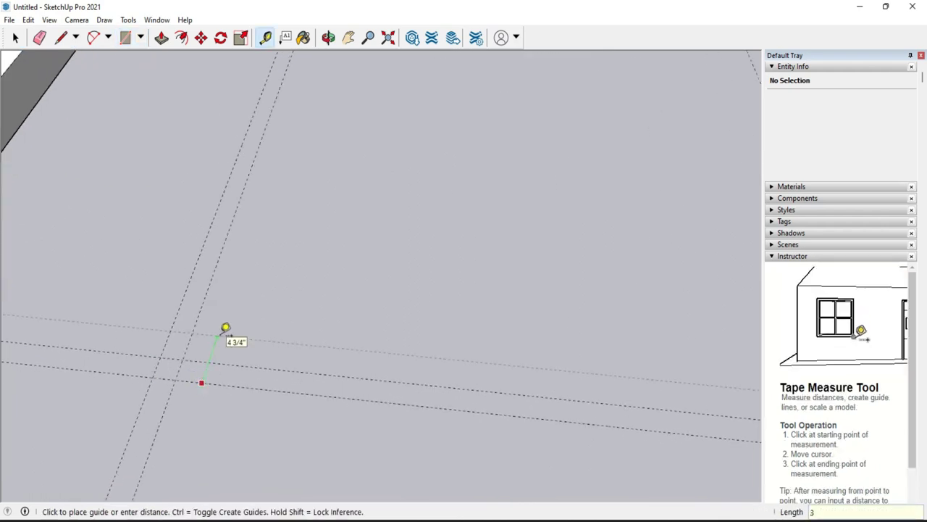
key(Return)
Step: Draw the remaining two small post-footprint squares at the guide crossings
key(r)
click(164, 348)
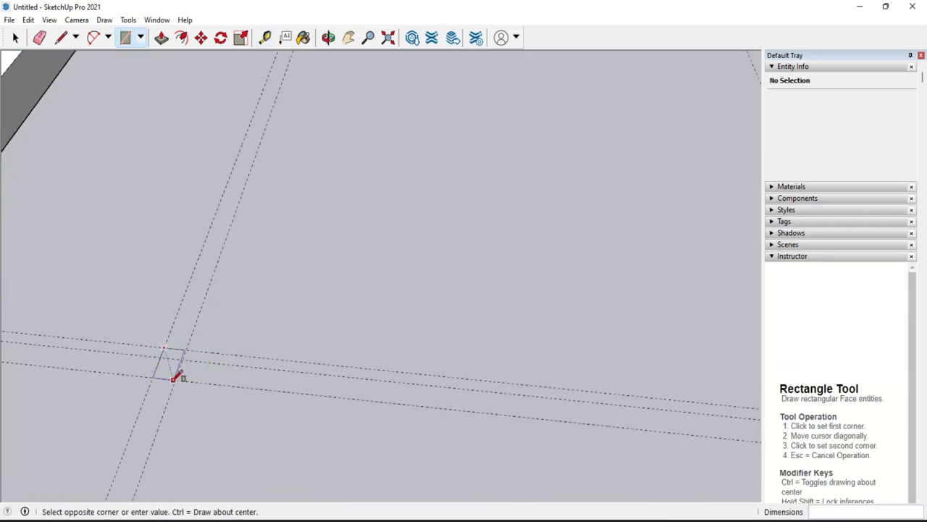
click(175, 377)
scroll(138, 381, down, 2)
scroll(244, 383, down, 1)
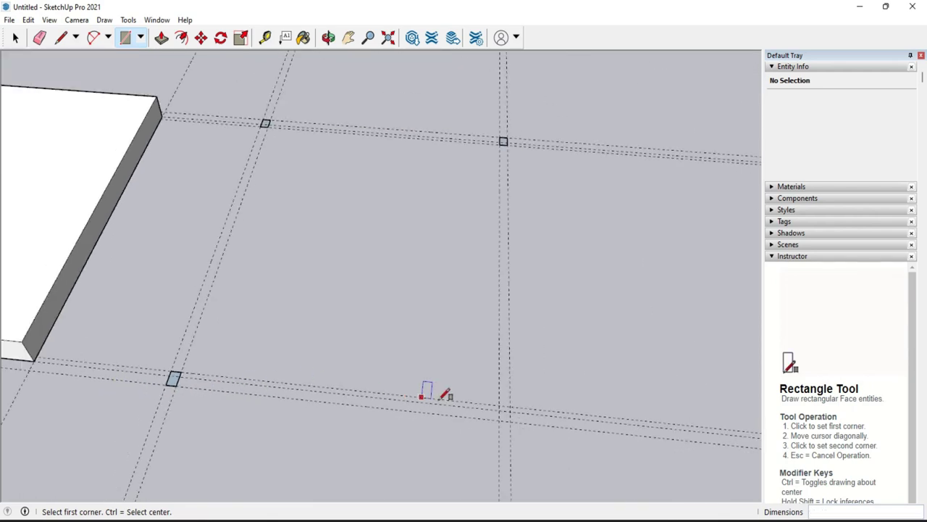
click(500, 408)
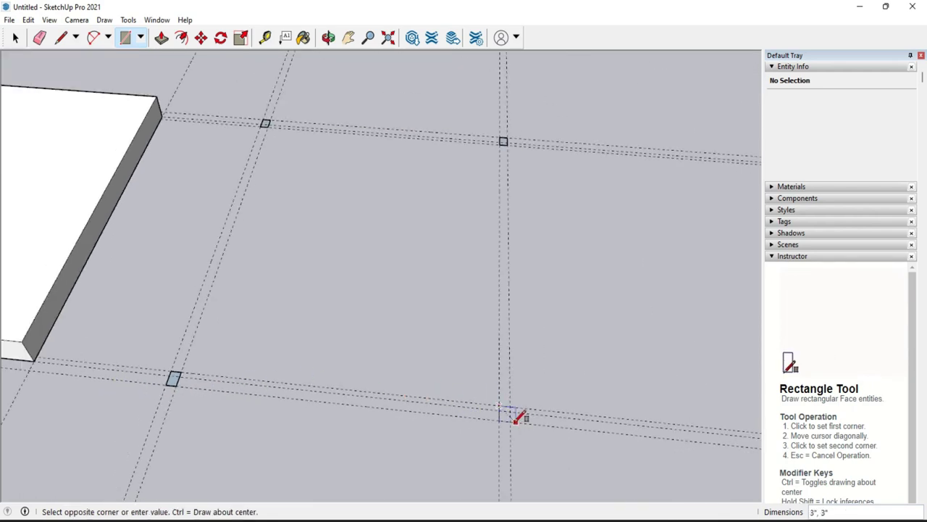
click(511, 420)
scroll(344, 275, down, 1)
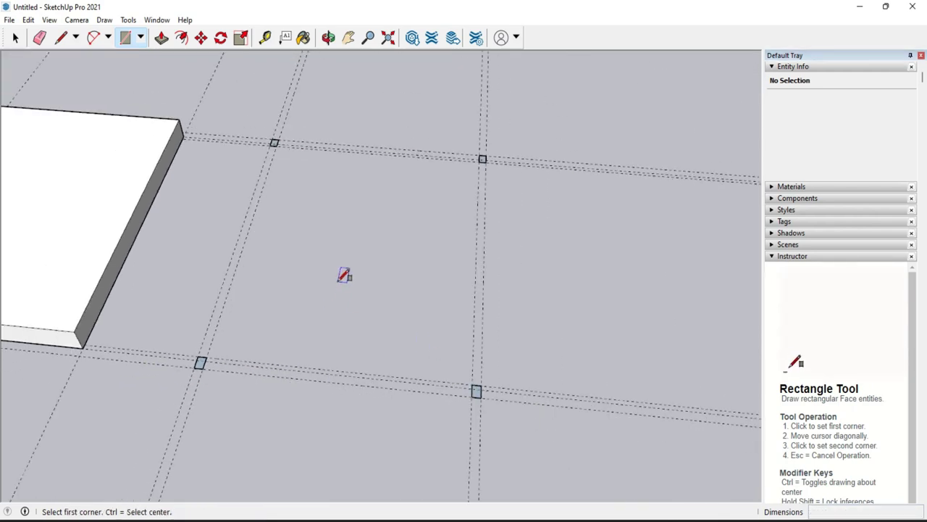
scroll(226, 348, up, 2)
scroll(222, 352, up, 1)
key(p)
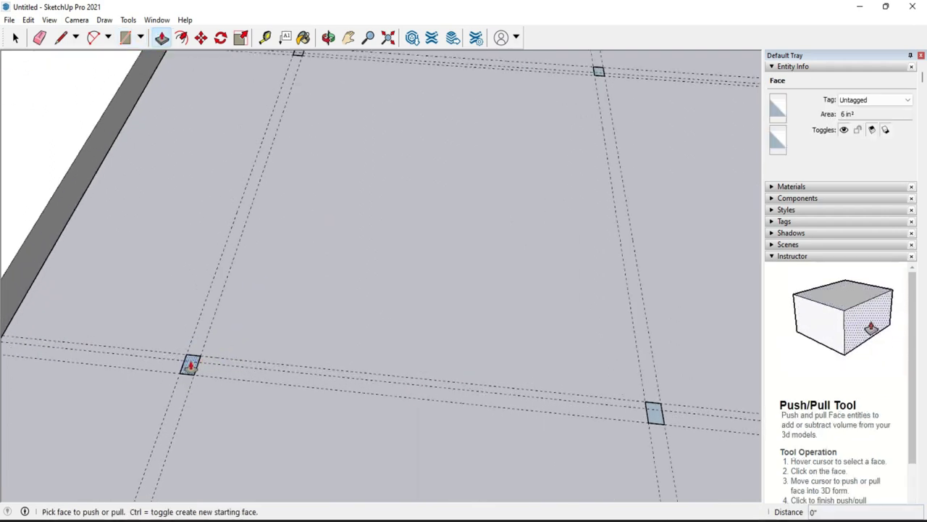
Step: Pull the first square up 1' 3", then raise the other three squares to the same height
click(190, 366)
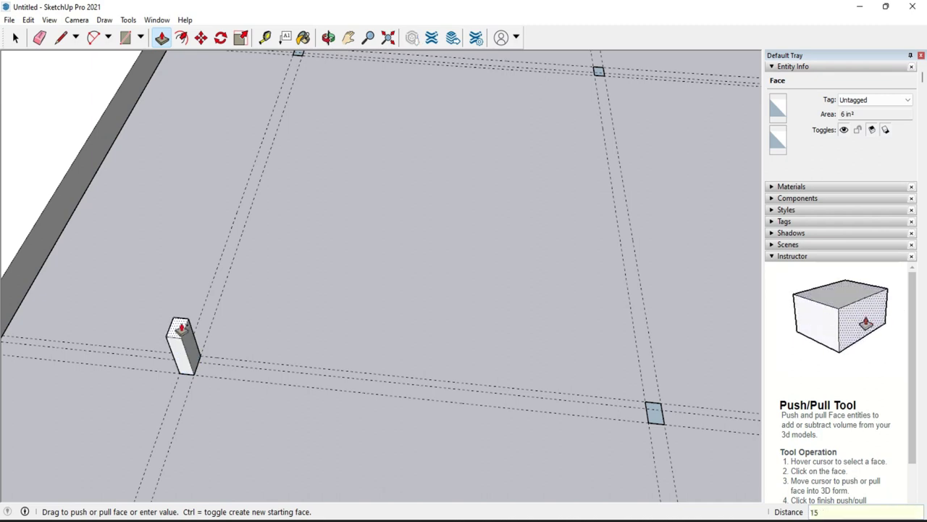
text(1' 3)
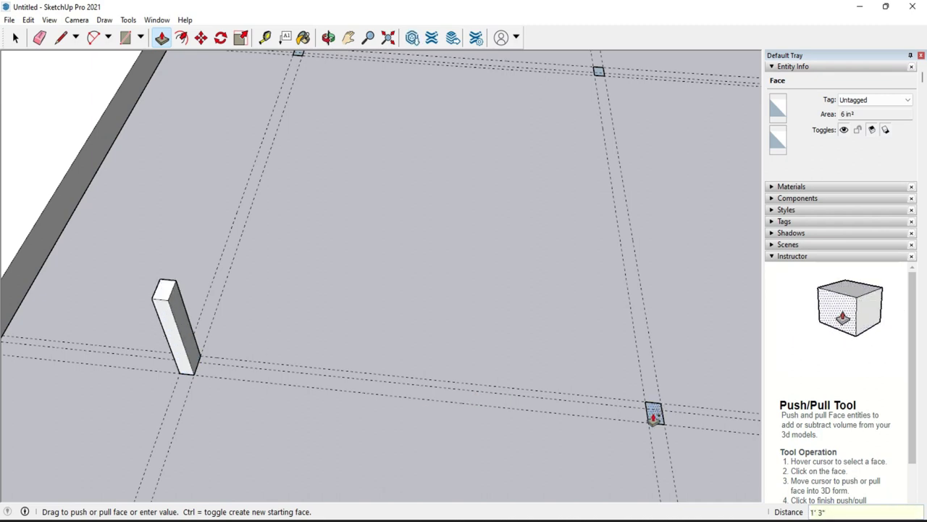
click(163, 297)
scroll(187, 338, down, 1)
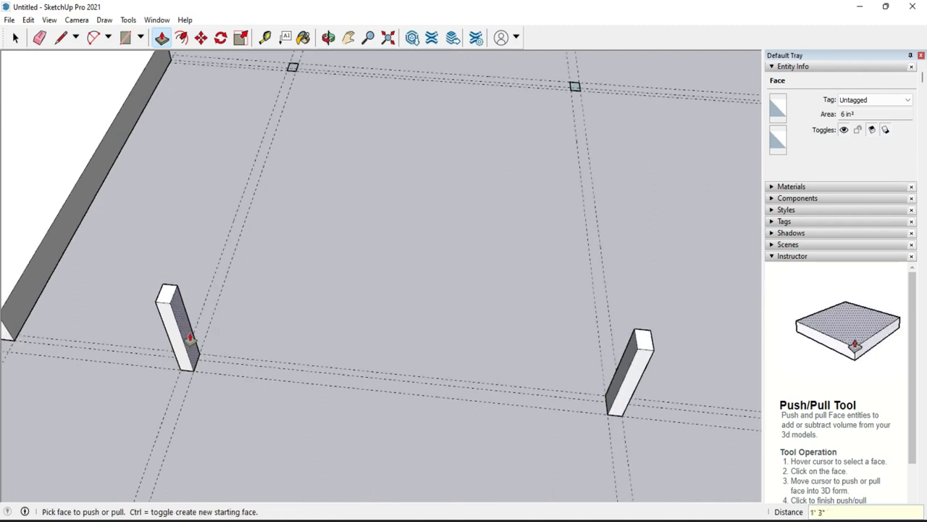
scroll(186, 338, down, 2)
click(508, 130)
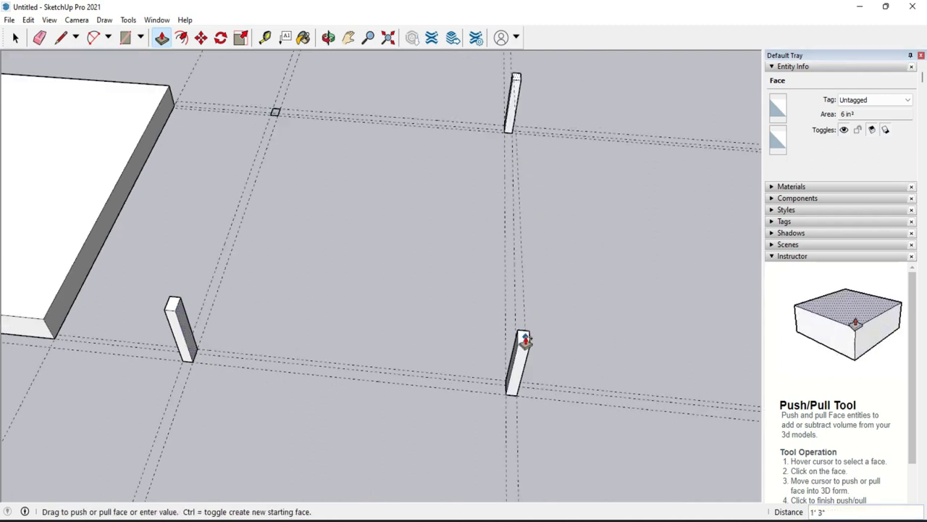
click(524, 338)
click(276, 113)
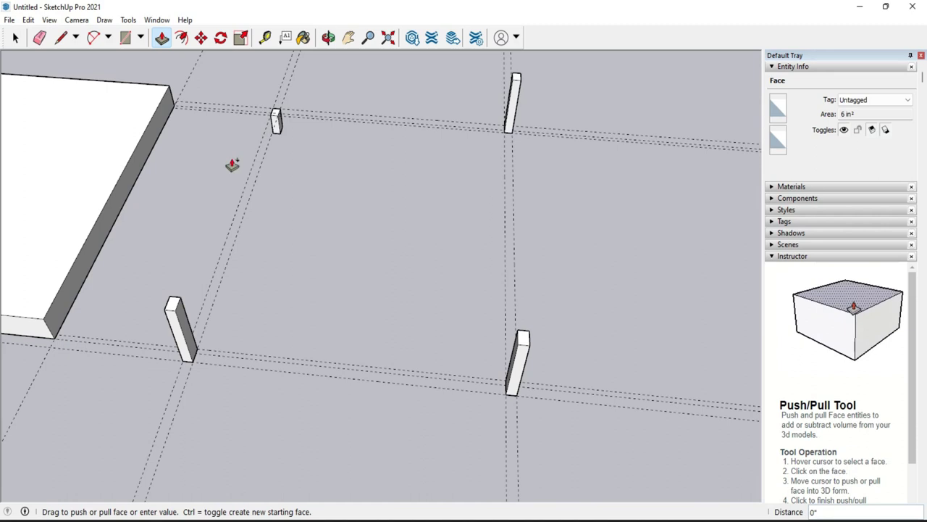
click(177, 302)
scroll(268, 353, down, 1)
scroll(269, 352, up, 3)
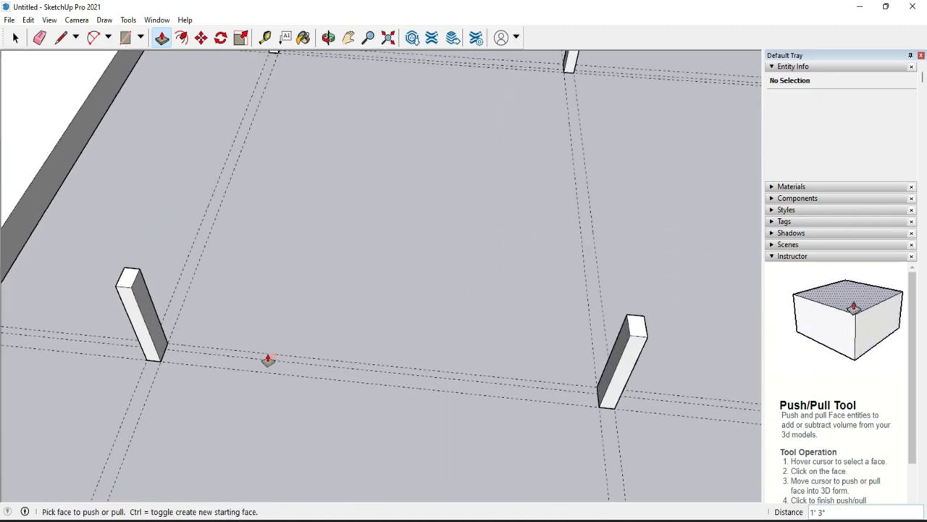
scroll(269, 352, up, 1)
Step: Place a Tape Measure guide 2" below the top corner of the near left post
key(t)
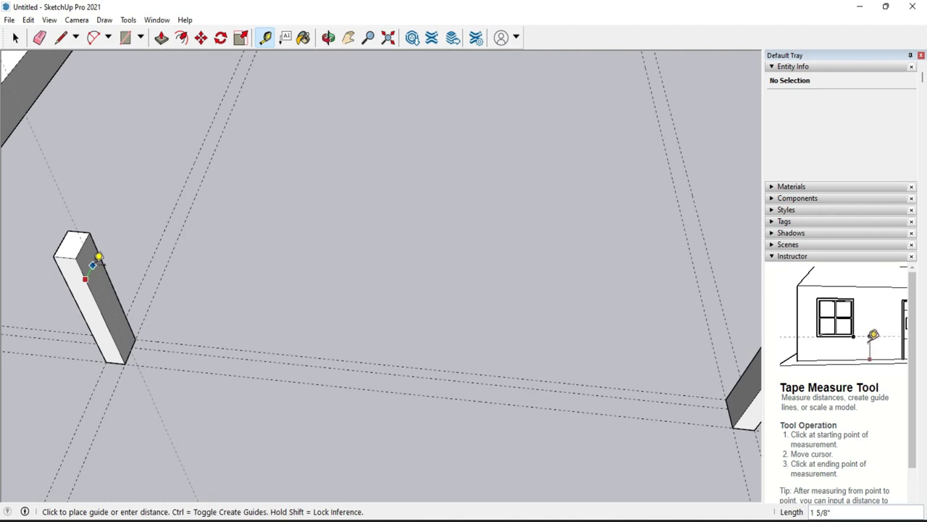
key(Return)
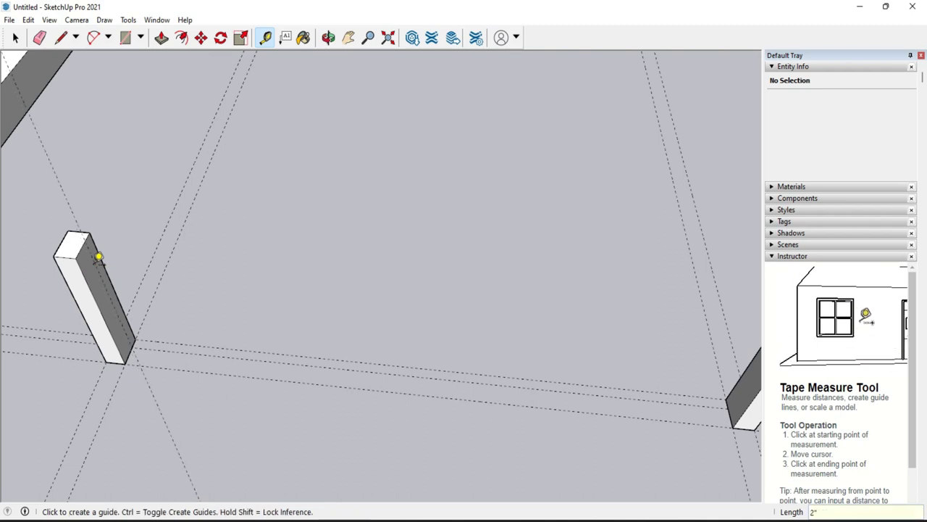
scroll(99, 258, up, 1)
click(79, 238)
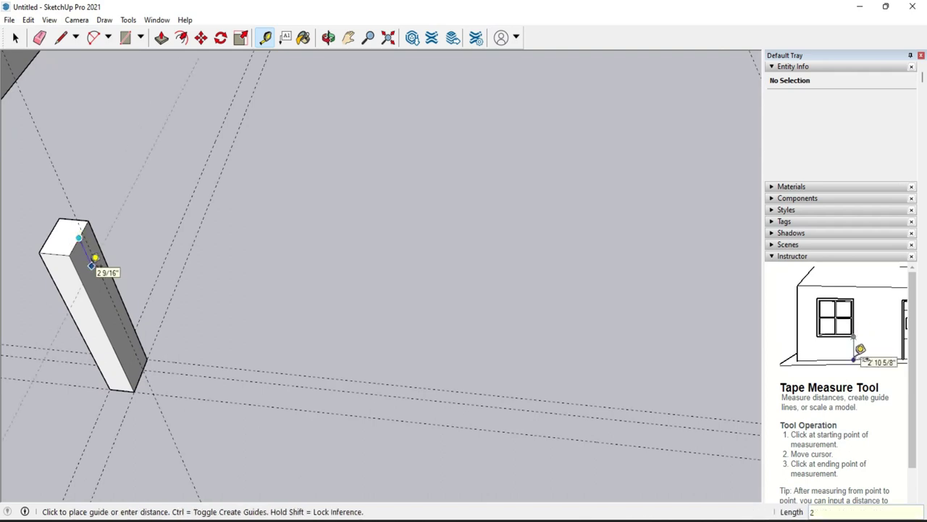
key(Return)
scroll(95, 258, up, 2)
scroll(95, 259, up, 2)
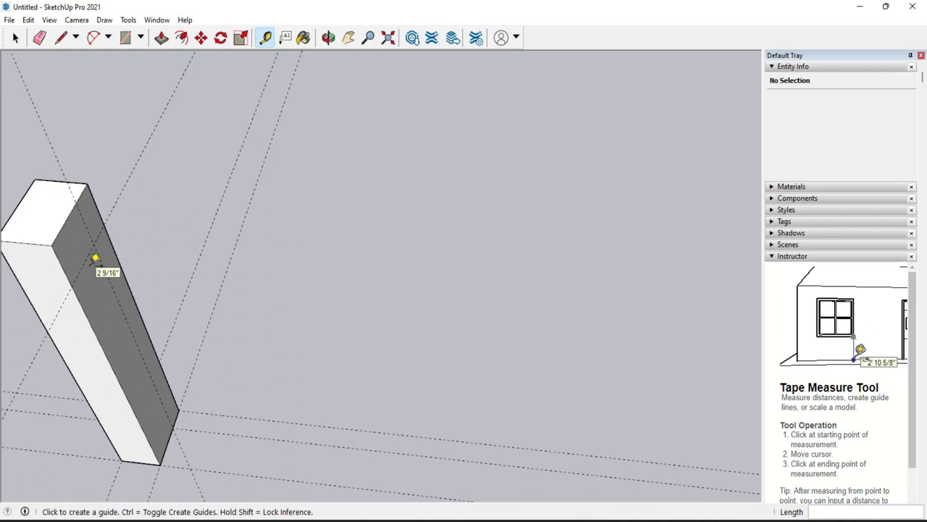
scroll(95, 261, up, 1)
Step: Start a line across the post face at the 2" guide
key(r)
scroll(76, 257, down, 2)
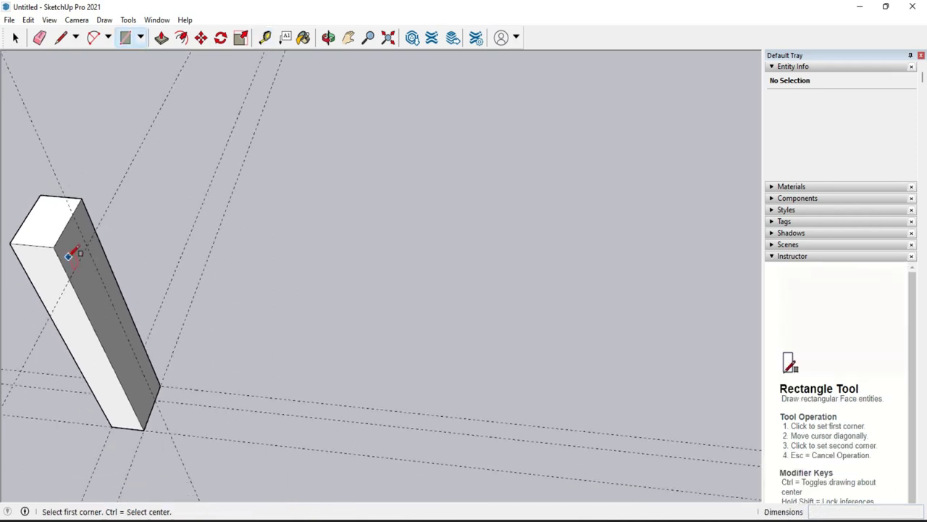
scroll(74, 255, down, 1)
key(p)
key(r)
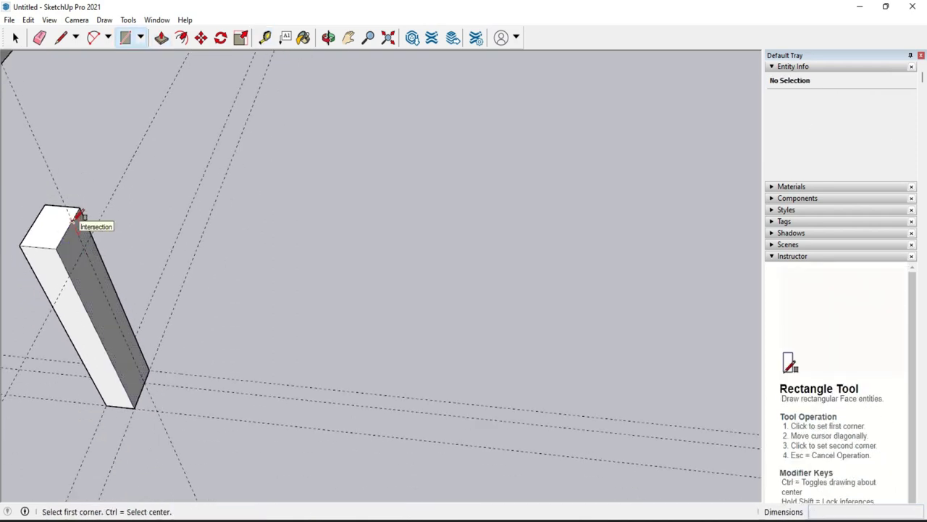
key(l)
click(76, 218)
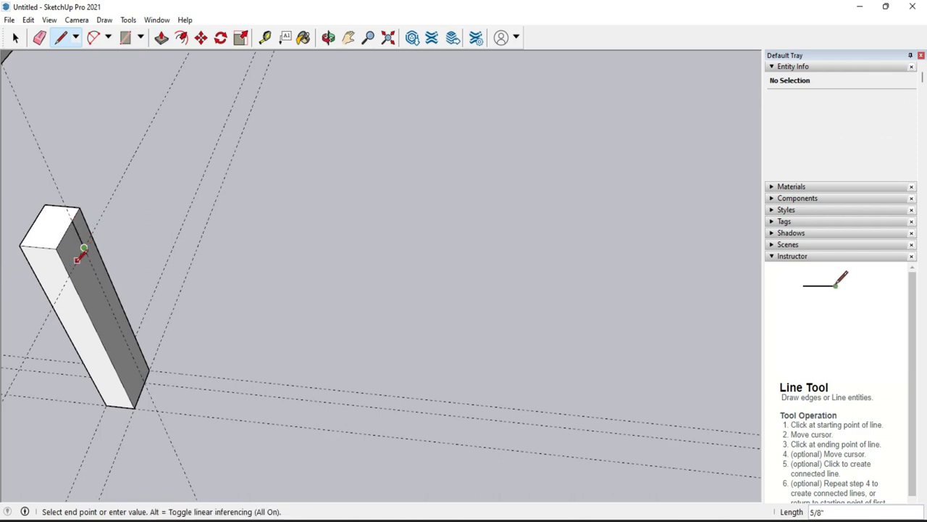
Step: Cancel the line and push/pull the post's top 2" section 5' across to the near right post
key(Escape)
scroll(69, 268, down, 2)
scroll(63, 272, down, 2)
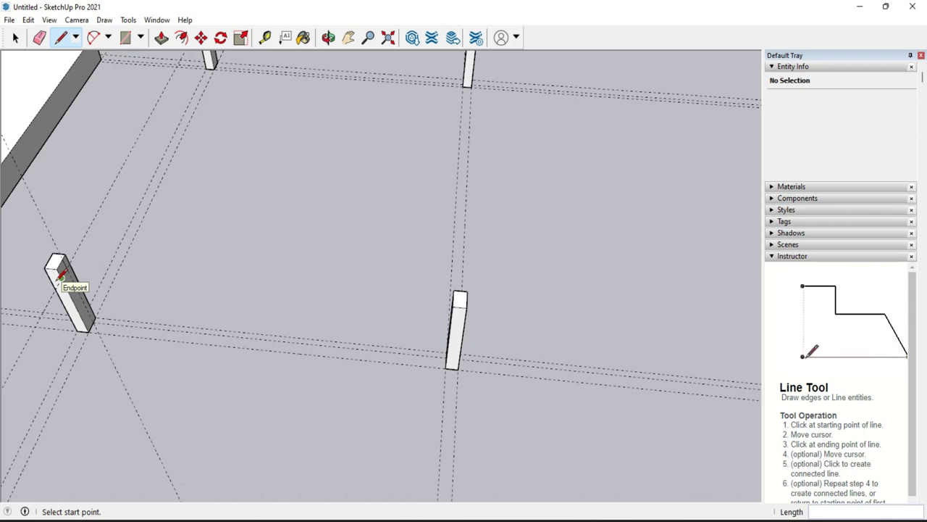
key(p)
click(60, 274)
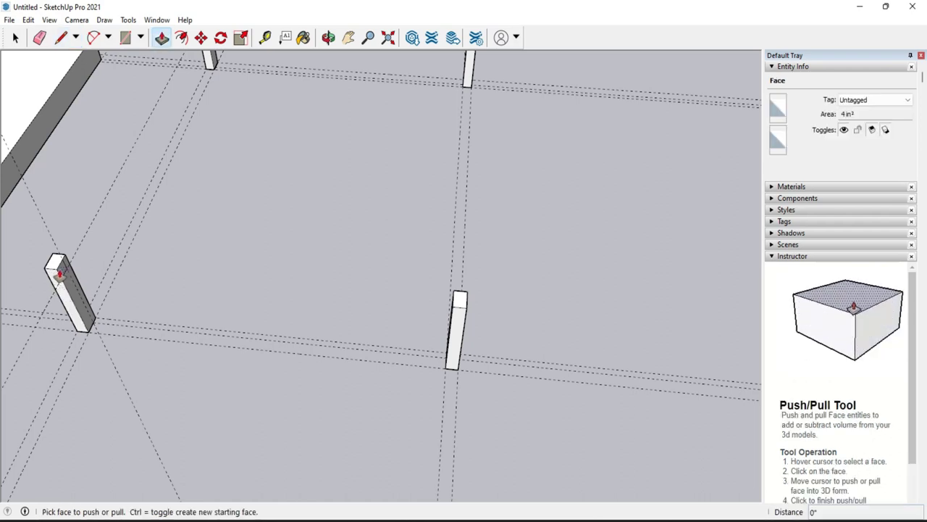
click(449, 328)
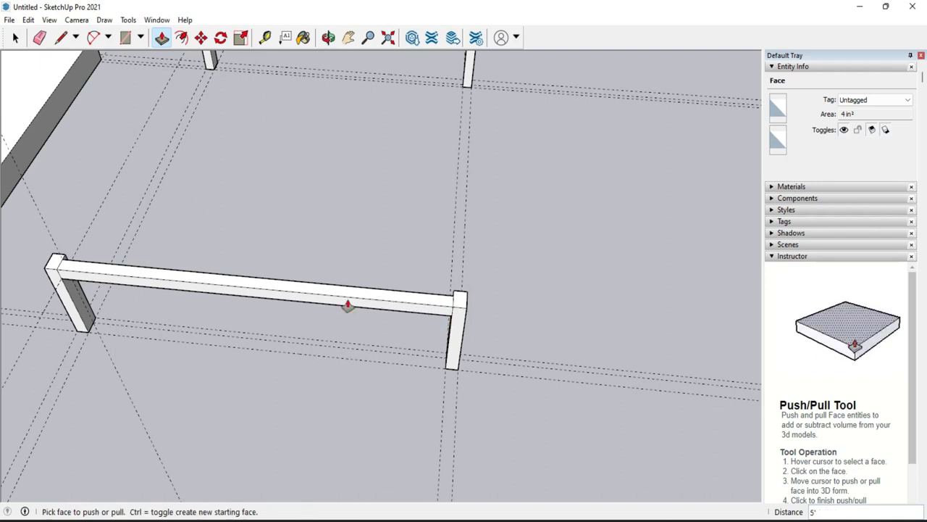
scroll(215, 219, down, 2)
scroll(207, 214, down, 1)
scroll(203, 91, up, 2)
scroll(207, 94, up, 2)
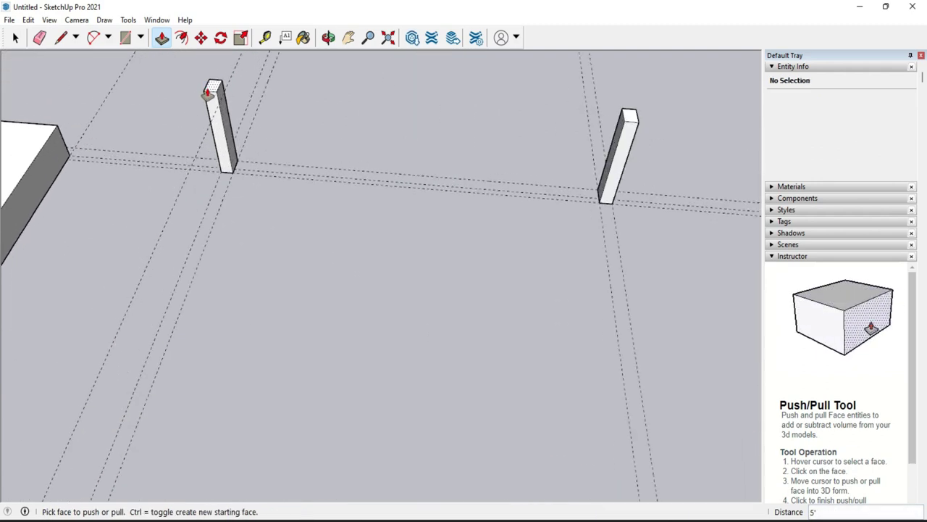
scroll(208, 92, up, 2)
Step: Place a guide 2" below the top corner of the back left post
scroll(207, 93, up, 1)
key(t)
click(215, 95)
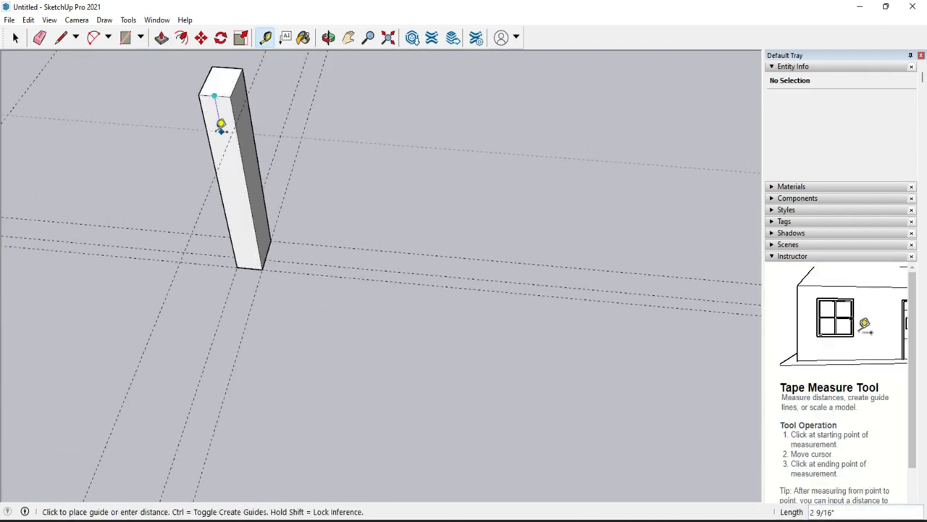
text(')
key(Return)
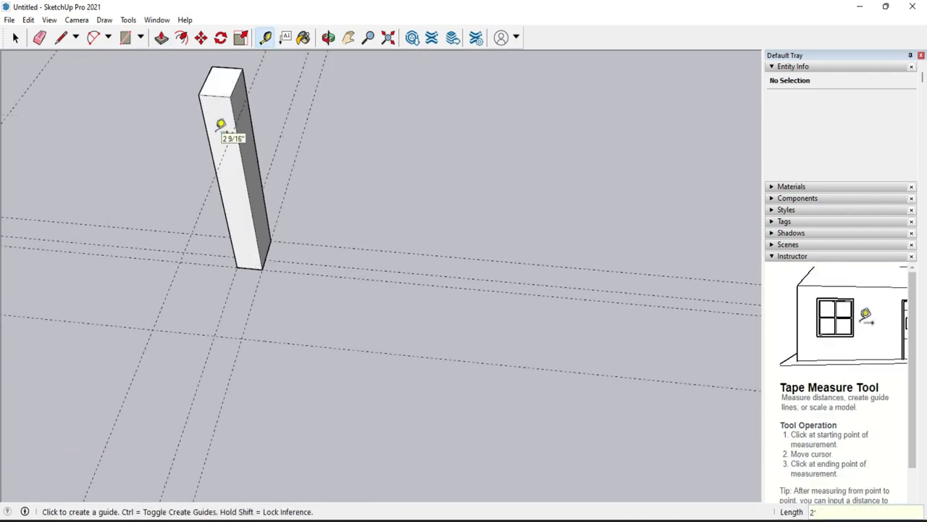
click(214, 96)
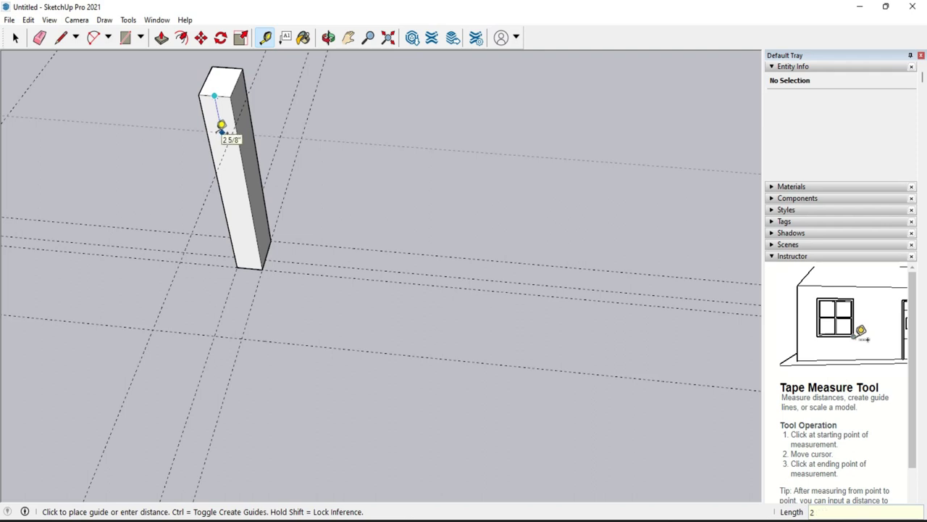
text(")
key(Return)
scroll(223, 122, up, 1)
scroll(223, 121, up, 1)
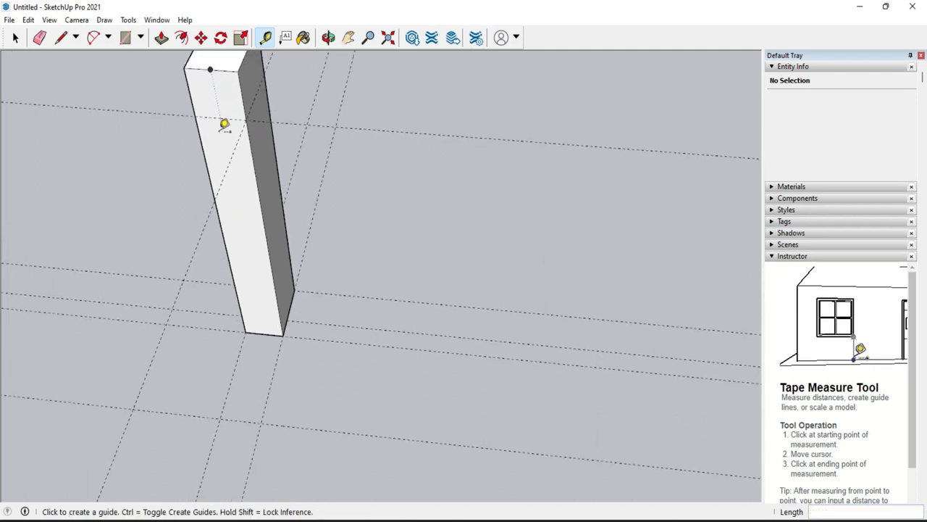
Step: Draw a line across the post at the guide and pull that section about 6' 1" toward the front post
key(l)
click(197, 114)
click(246, 111)
scroll(240, 116, down, 1)
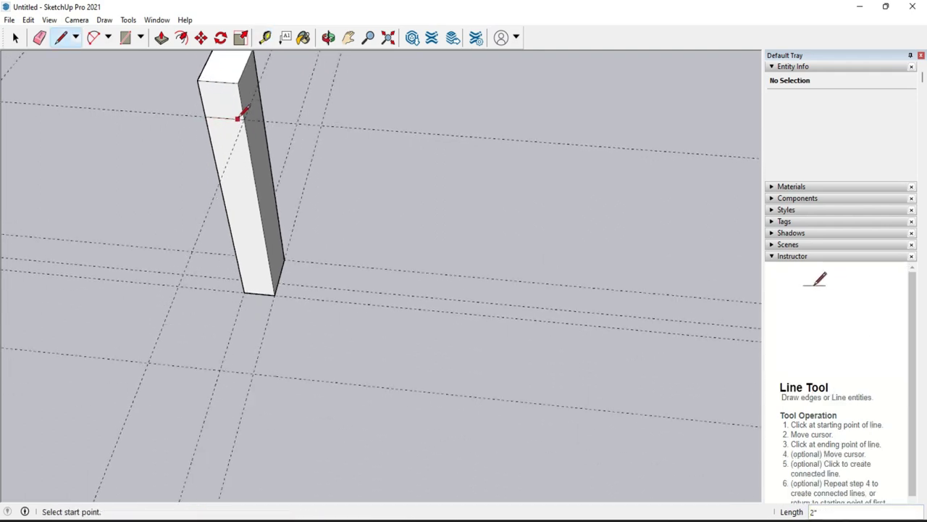
scroll(241, 118, down, 2)
scroll(241, 117, down, 2)
scroll(239, 110, down, 2)
key(p)
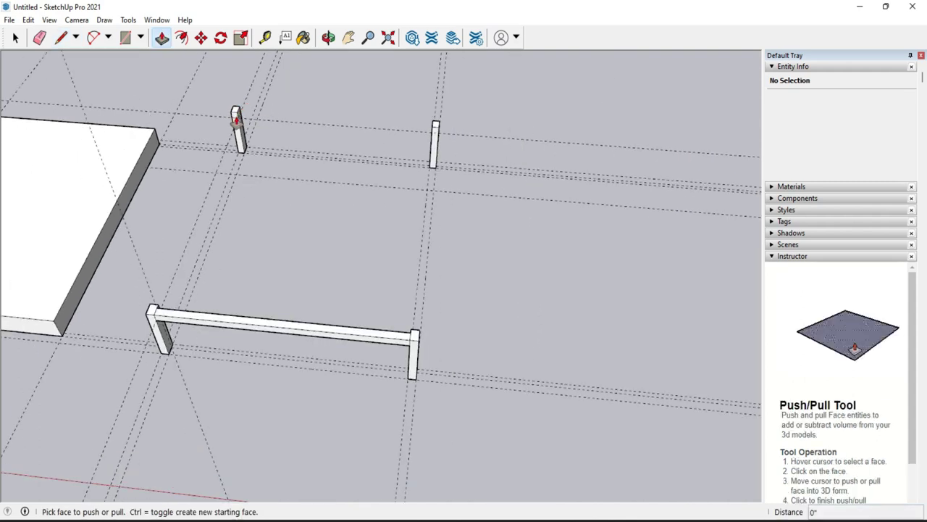
click(234, 117)
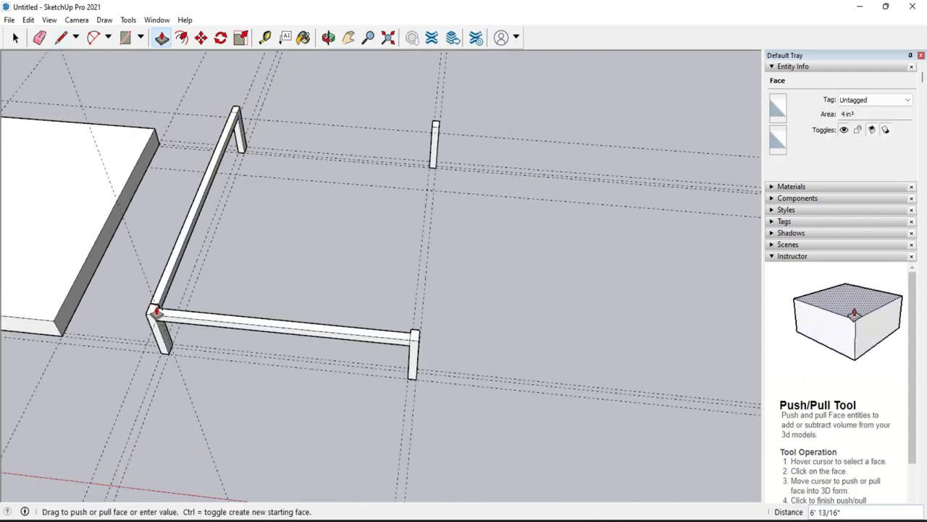
scroll(152, 318, up, 2)
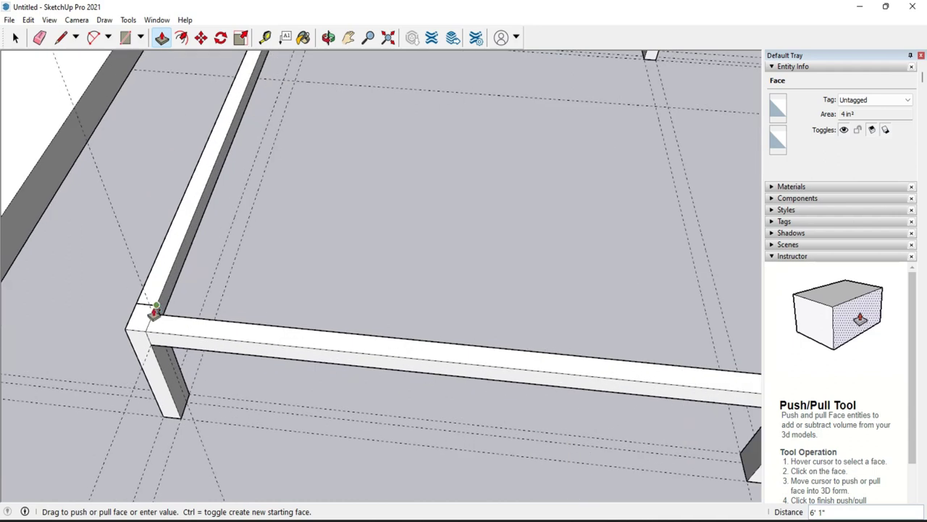
scroll(155, 313, up, 1)
Step: Finish the side rail where it meets the front left post
click(154, 313)
scroll(109, 327, down, 2)
scroll(105, 327, down, 2)
scroll(202, 145, up, 2)
scroll(202, 145, up, 2)
scroll(196, 131, up, 2)
scroll(186, 153, up, 1)
Step: Place a guide 2" below the back post top and draw a line across the post to it
key(t)
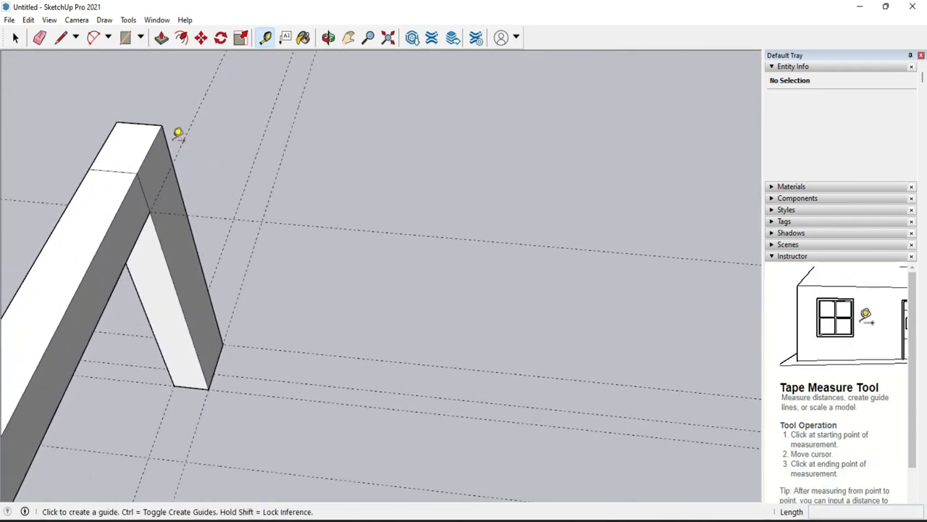
click(166, 137)
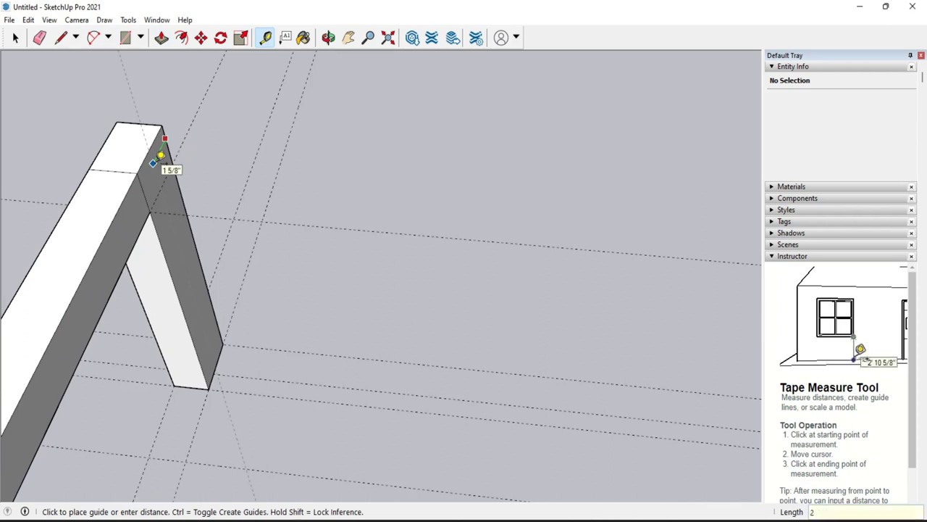
key(Return)
key(l)
click(145, 155)
click(157, 195)
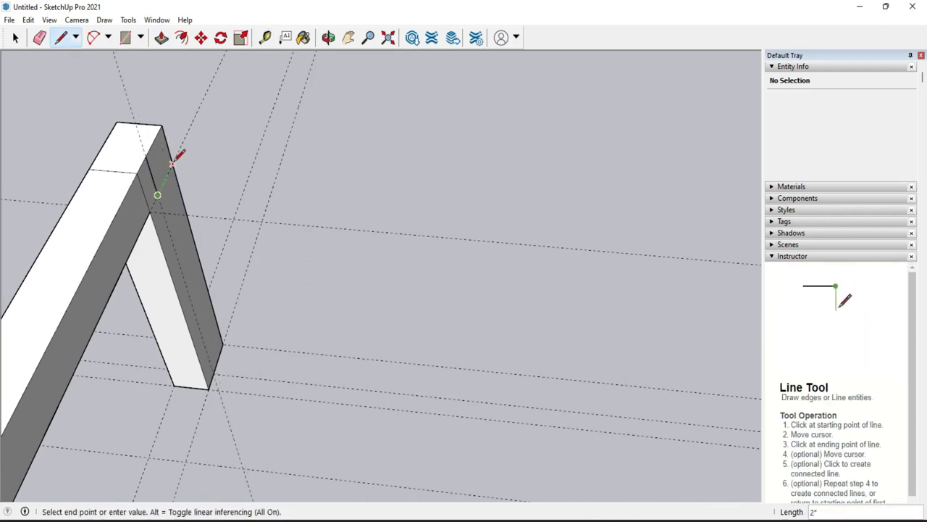
key(Escape)
Step: Pull the post's top section 5' across into a horizontal rail reaching the right post
scroll(156, 168, down, 5)
key(p)
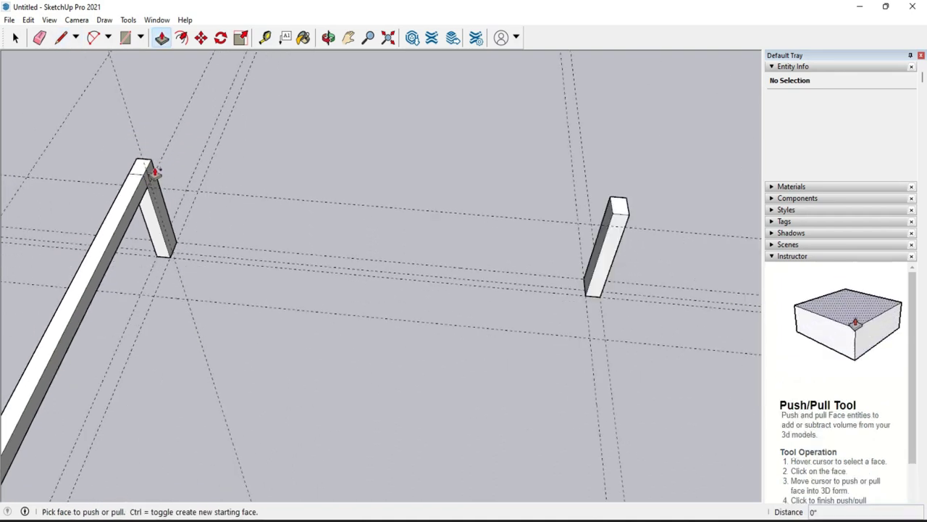
click(152, 177)
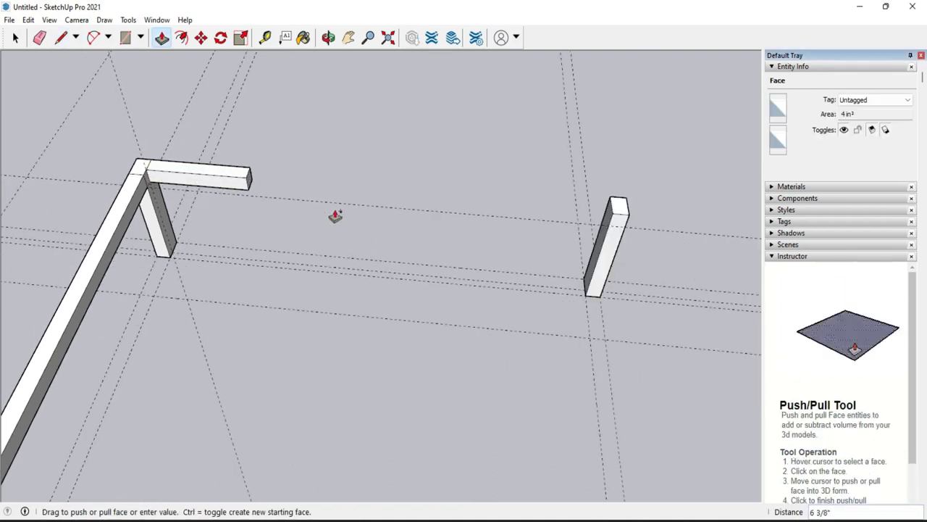
click(609, 226)
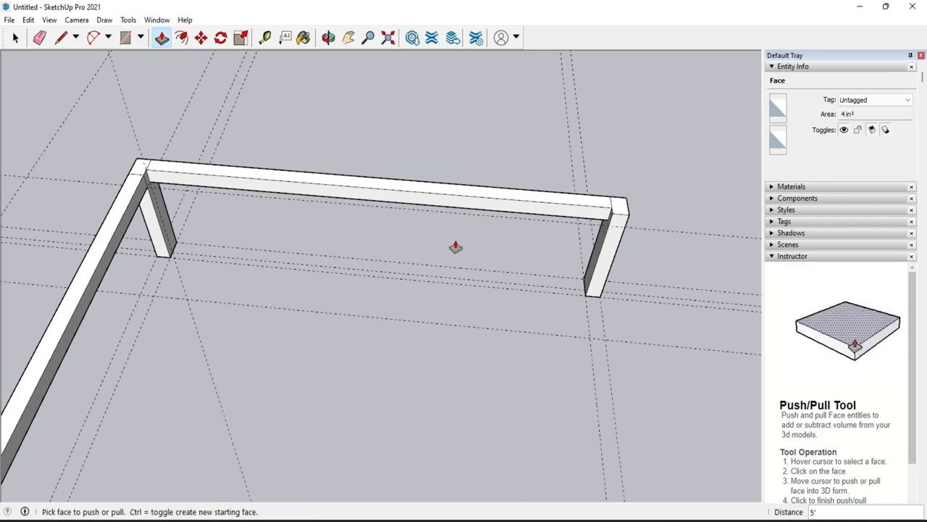
scroll(372, 228, down, 3)
Step: Draw a line across the right leg's top to split off a face
scroll(372, 229, down, 1)
scroll(468, 231, up, 3)
scroll(467, 230, up, 3)
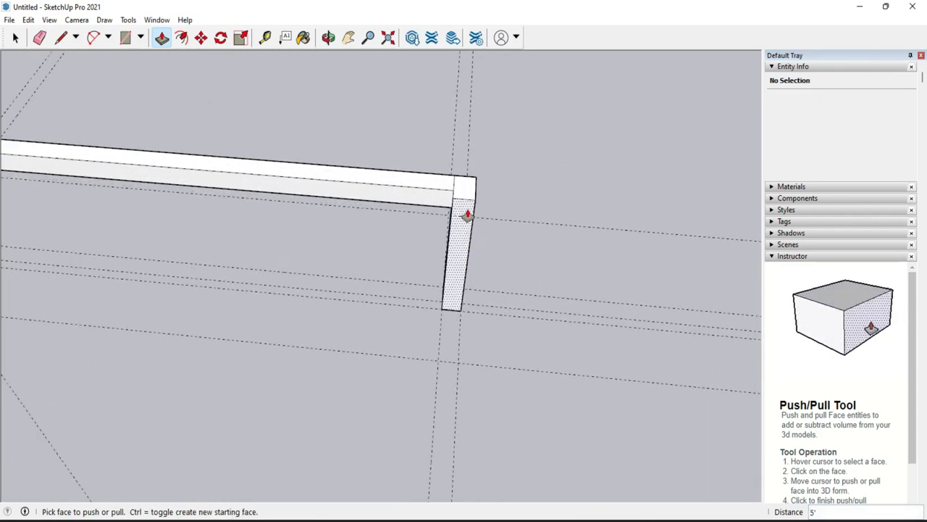
key(t)
key(l)
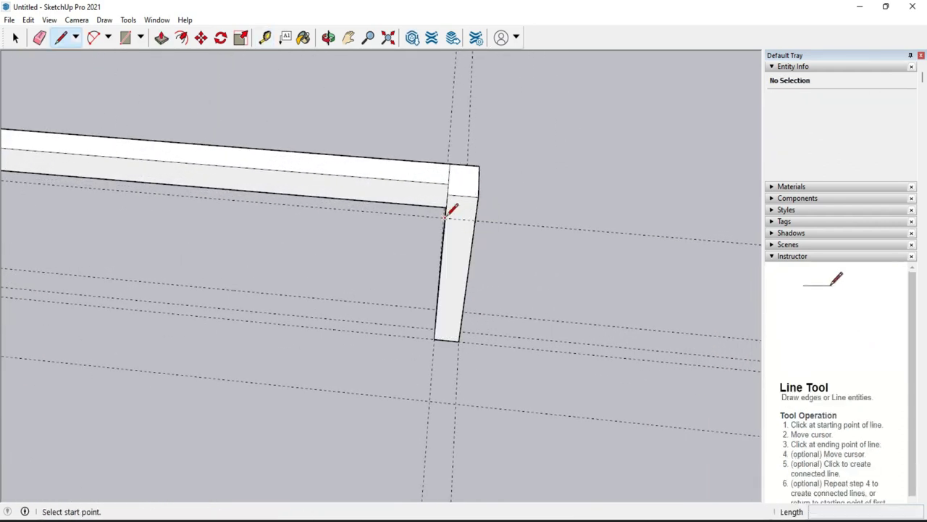
click(444, 217)
click(477, 217)
Step: Pull that face out 6' 1" into a side rail ending at the front leg
key(p)
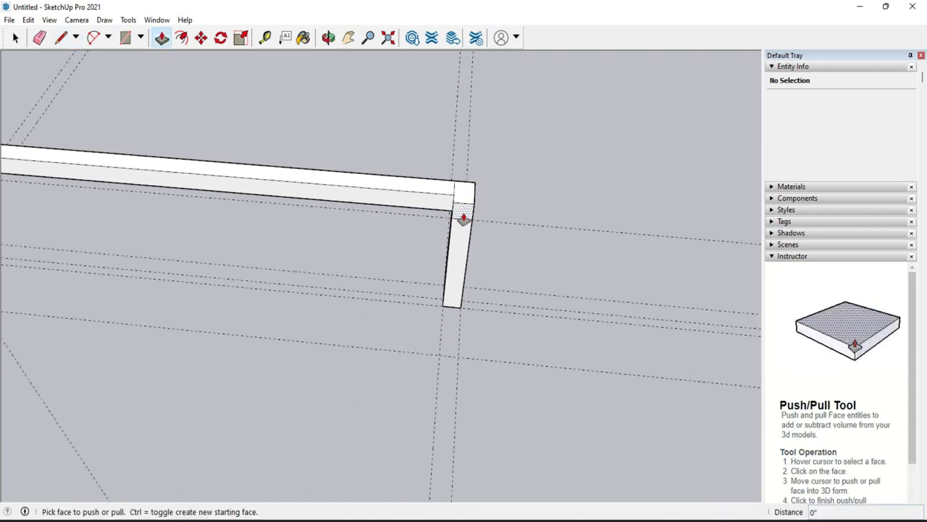
click(464, 215)
scroll(464, 262, down, 2)
scroll(464, 262, down, 3)
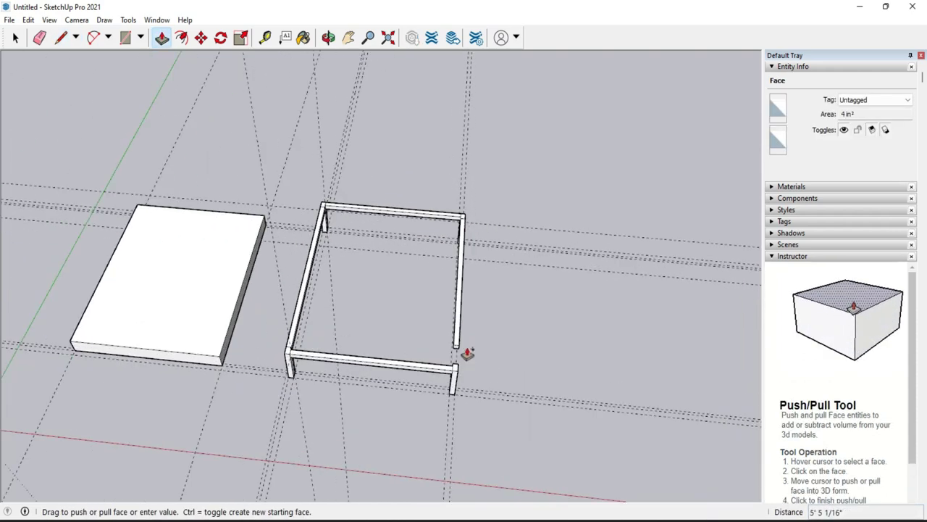
scroll(456, 304, up, 2)
scroll(454, 388, up, 2)
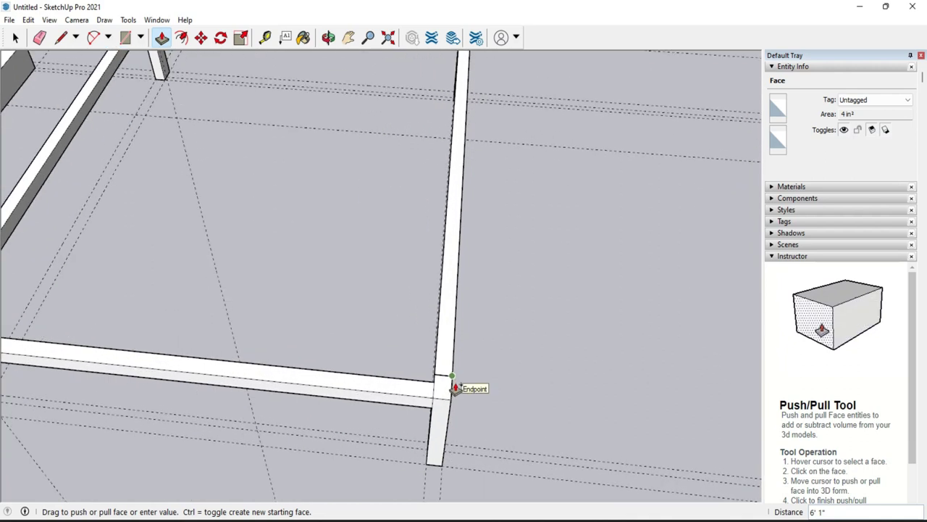
click(459, 383)
scroll(488, 338, down, 3)
scroll(464, 290, down, 2)
scroll(409, 216, up, 2)
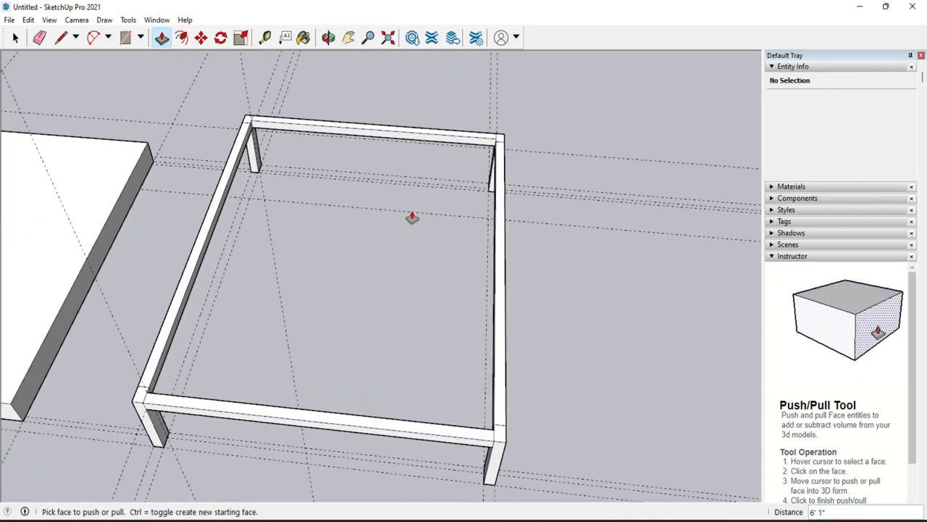
scroll(414, 218, up, 2)
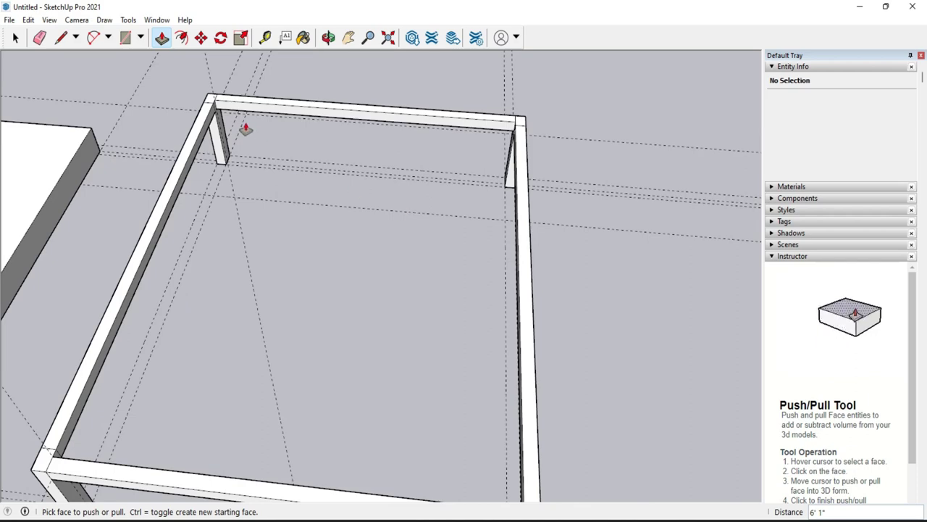
Step: From below, push the top rail's underside down 1 inch
scroll(228, 131, down, 1)
scroll(227, 119, down, 2)
mouse_move(255, 149)
middle_down()
mouse_move(261, 203)
mouse_move(349, 133)
middle_up()
mouse_move(348, 132)
mouse_down()
mouse_move(390, 172)
mouse_move(372, 201)
mouse_move(135, 252)
mouse_move(258, 251)
mouse_move(279, 242)
mouse_move(128, 263)
mouse_move(189, 180)
mouse_move(171, 172)
mouse_move(150, 179)
mouse_up()
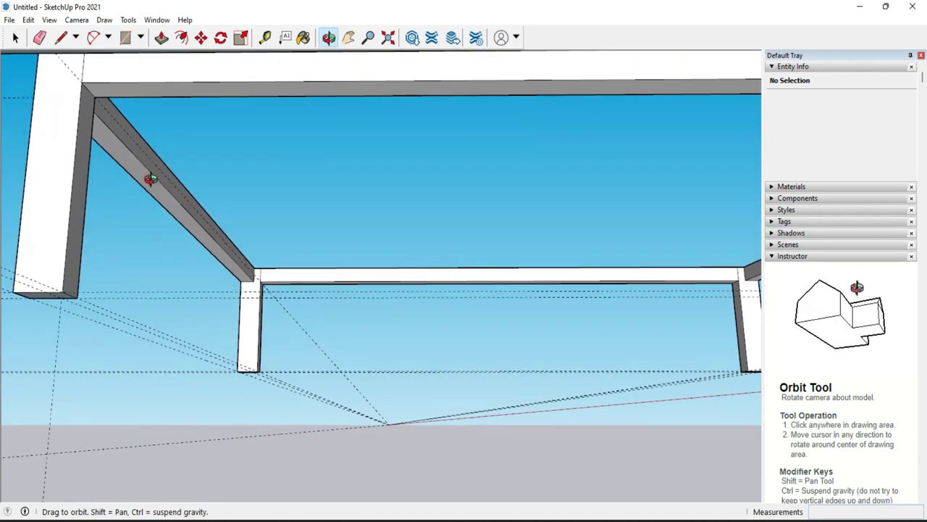
key(p)
click(146, 96)
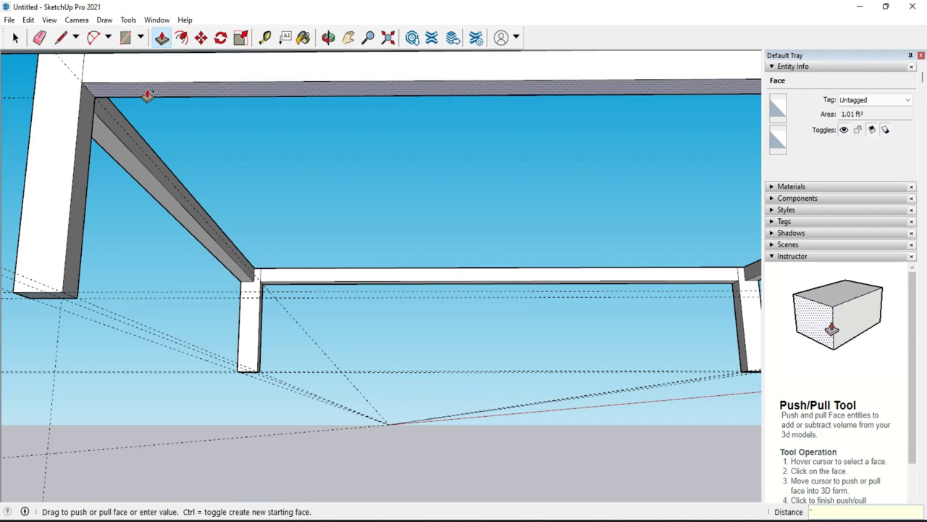
click(150, 97)
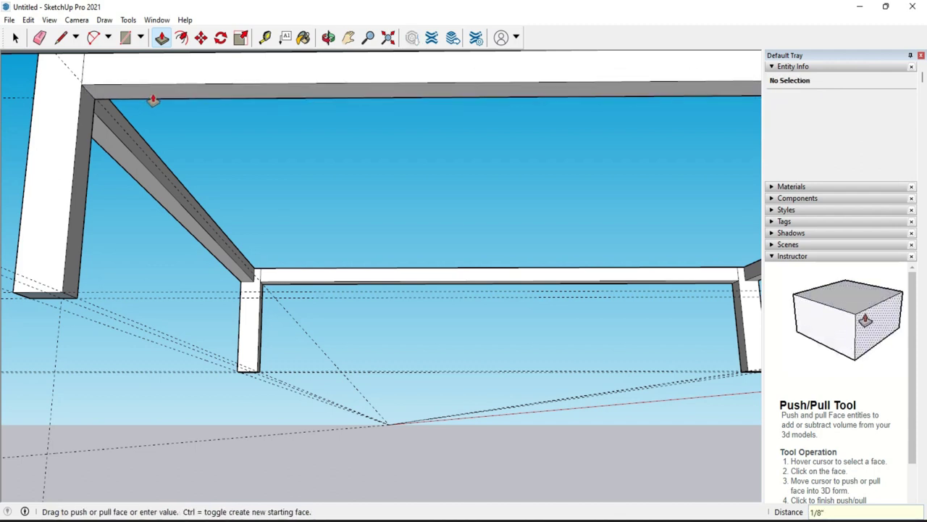
click(153, 99)
key(Return)
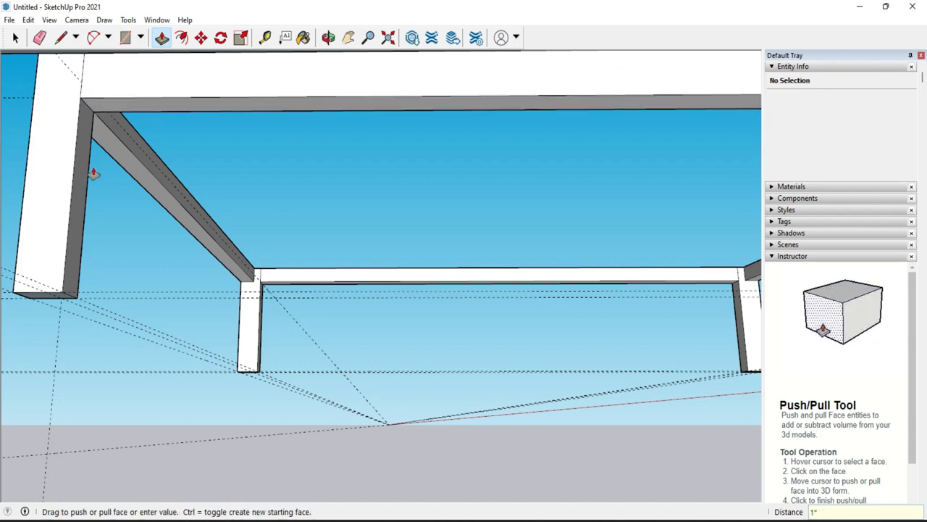
Step: Deepen the side rail, beam and remaining rail undersides by 1 inch each
scroll(229, 264, up, 3)
click(224, 268)
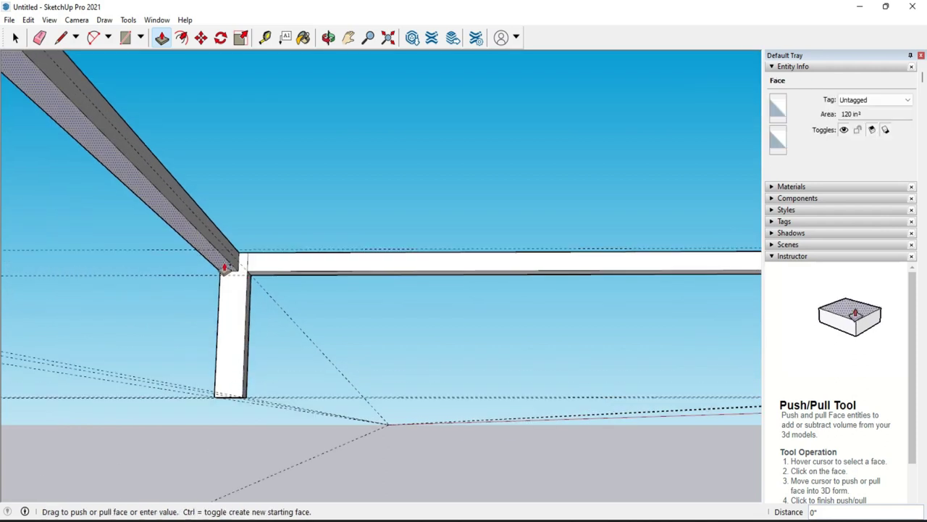
text(1)
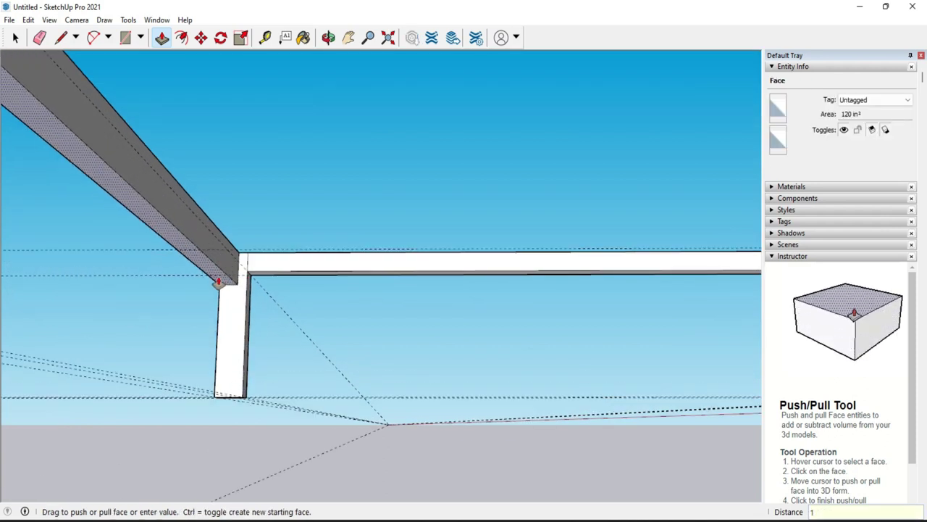
key(Return)
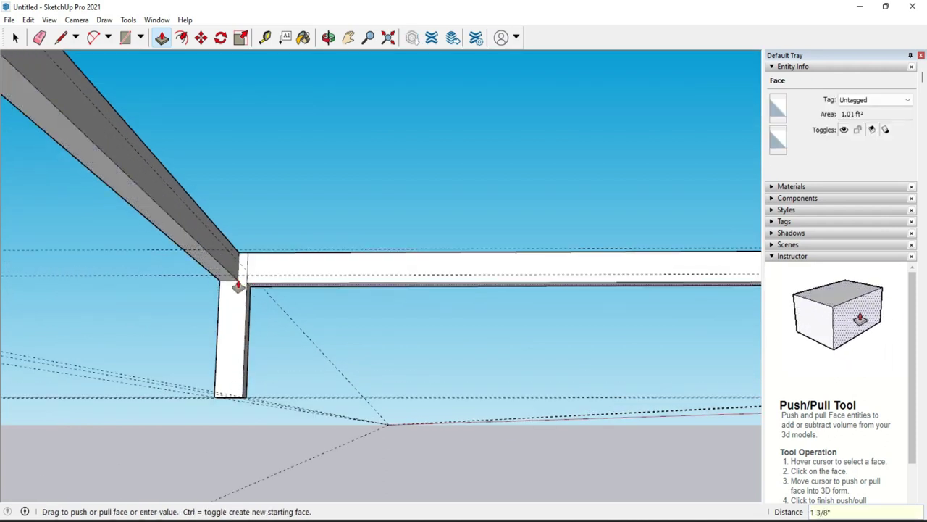
text(1)
key(Return)
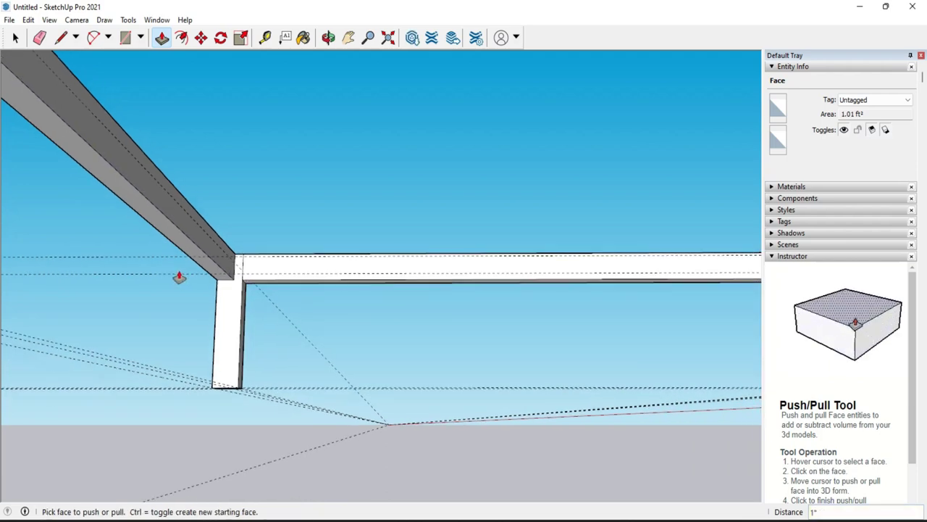
mouse_move(253, 266)
middle_down()
mouse_move(440, 335)
mouse_move(402, 191)
mouse_move(375, 139)
mouse_move(310, 138)
mouse_move(323, 165)
middle_up()
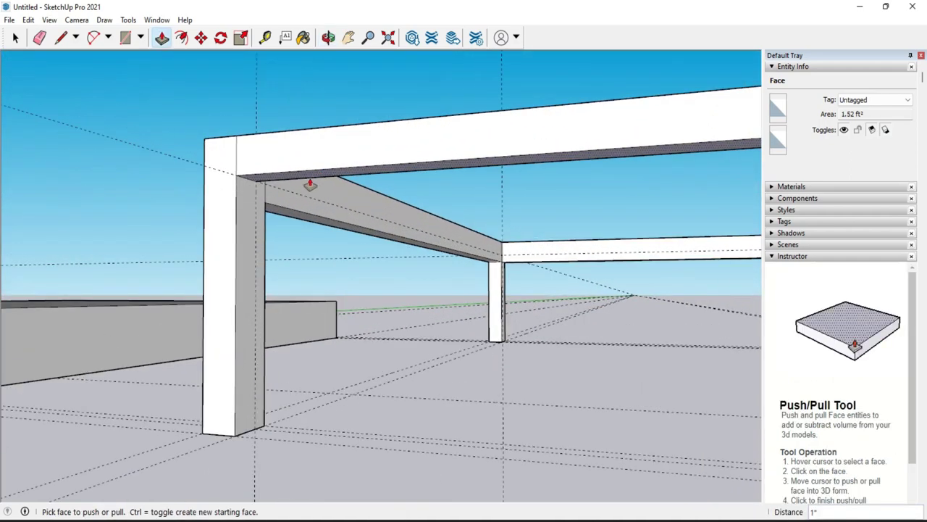
click(308, 184)
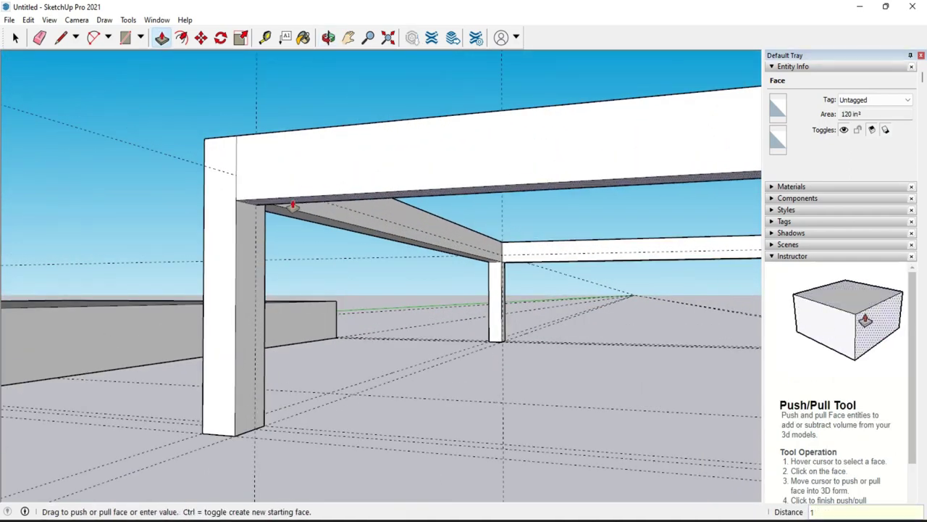
key(Return)
scroll(234, 269, down, 3)
scroll(230, 271, down, 3)
Step: Erase the dashed guides on the right side, lower right, and near the back corner
mouse_move(267, 291)
middle_down()
mouse_move(311, 259)
mouse_move(435, 357)
mouse_move(276, 375)
mouse_move(108, 361)
mouse_move(232, 412)
mouse_move(379, 413)
mouse_move(223, 410)
mouse_move(296, 488)
mouse_move(334, 478)
middle_up()
key(e)
mouse_move(502, 193)
mouse_down()
mouse_move(524, 267)
mouse_move(443, 347)
mouse_up()
mouse_move(489, 415)
mouse_down()
mouse_move(441, 431)
mouse_move(222, 404)
mouse_up()
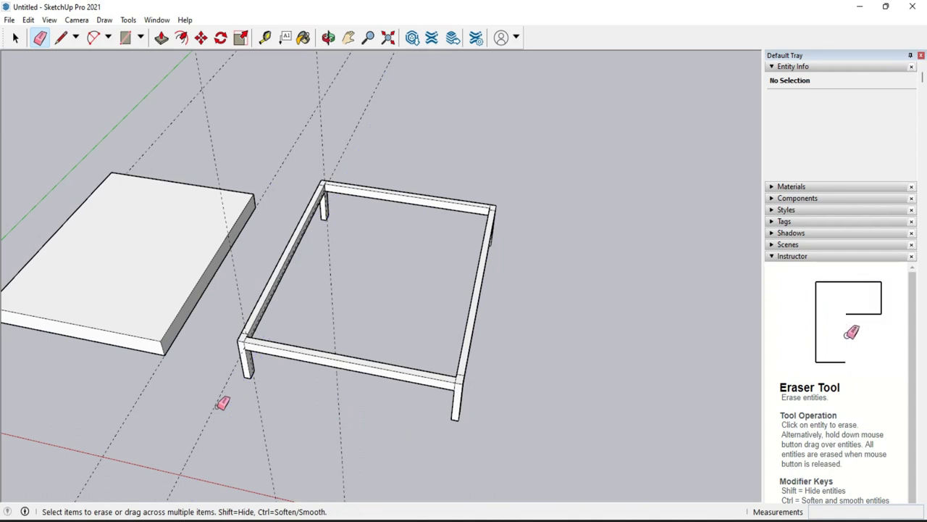
mouse_move(353, 145)
mouse_down()
mouse_move(264, 231)
mouse_move(235, 287)
mouse_up()
scroll(399, 191, up, 3)
scroll(338, 182, up, 3)
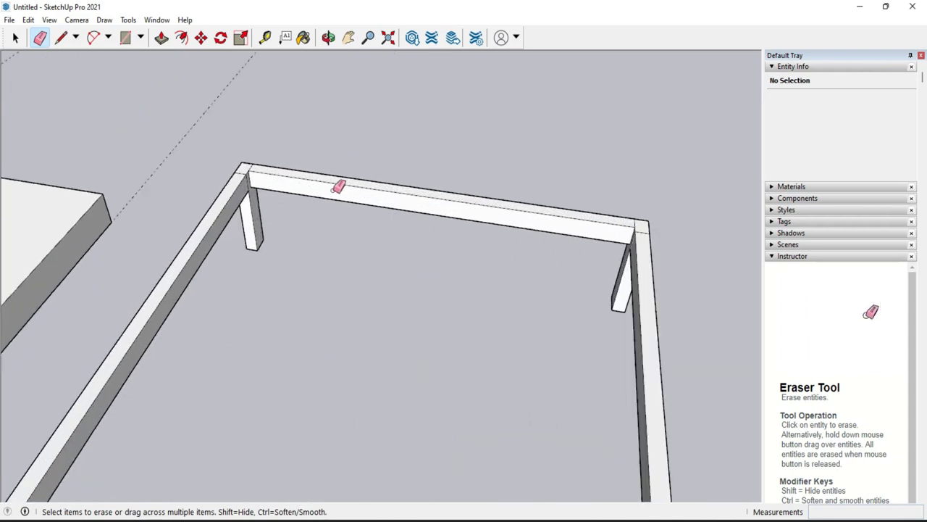
scroll(348, 184, up, 3)
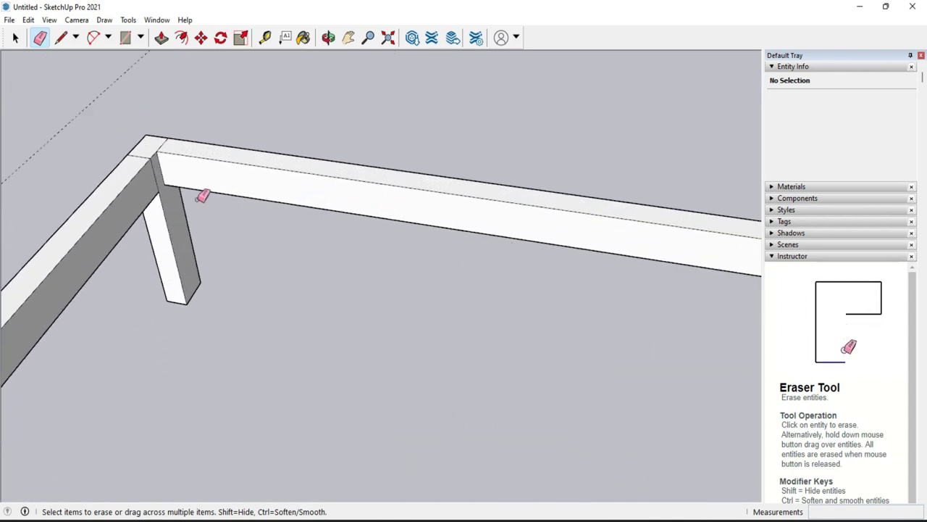
Step: Measure up the leg from its corner with the Tape Measure
key(t)
click(143, 209)
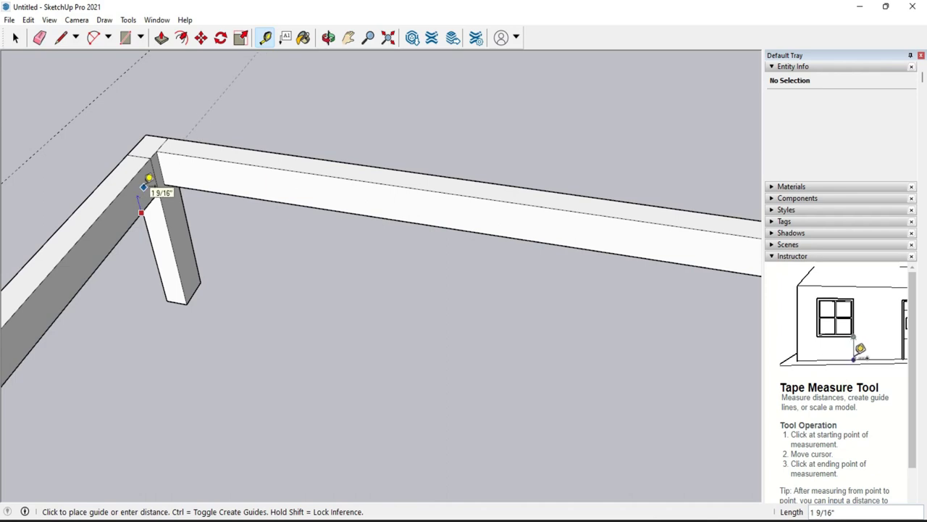
click(147, 181)
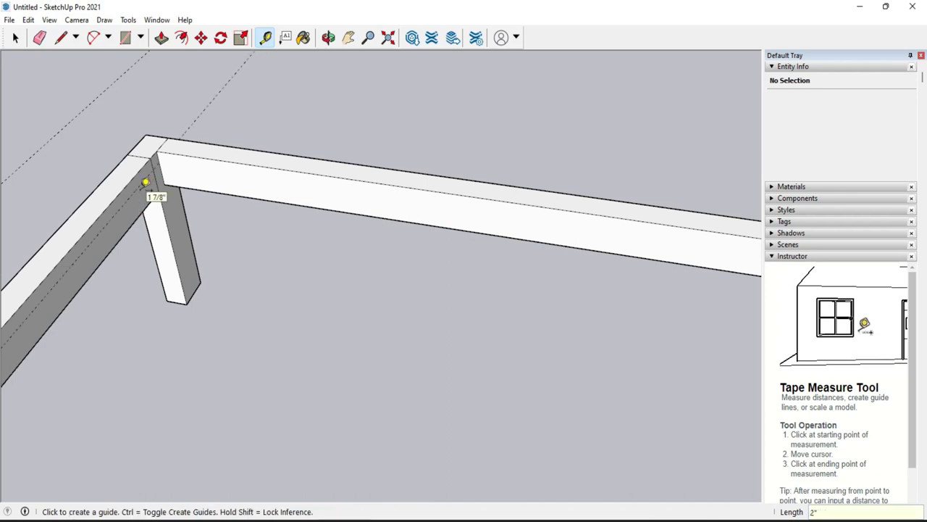
scroll(211, 184, down, 2)
scroll(209, 180, down, 2)
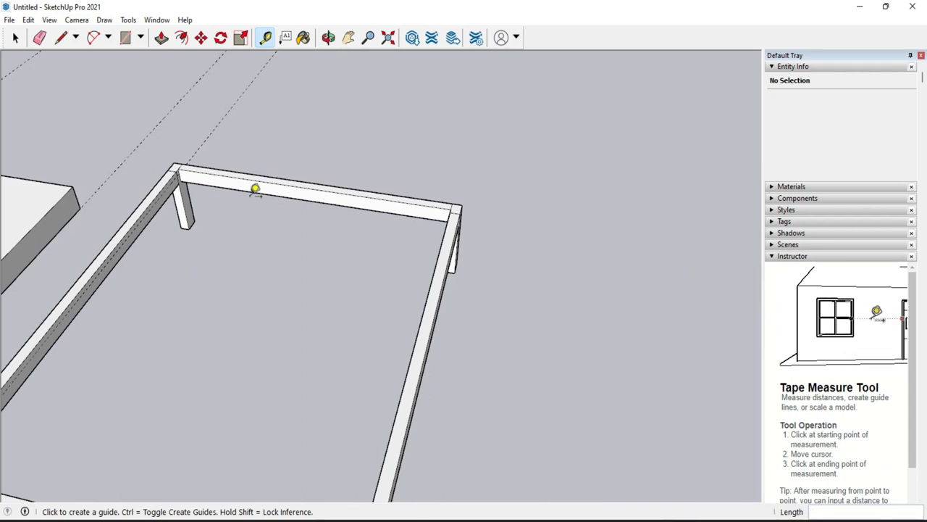
scroll(256, 187, down, 2)
scroll(365, 273, up, 2)
scroll(347, 271, up, 2)
mouse_move(320, 269)
middle_down()
mouse_move(456, 313)
mouse_move(599, 234)
mouse_move(418, 221)
mouse_move(211, 176)
middle_up()
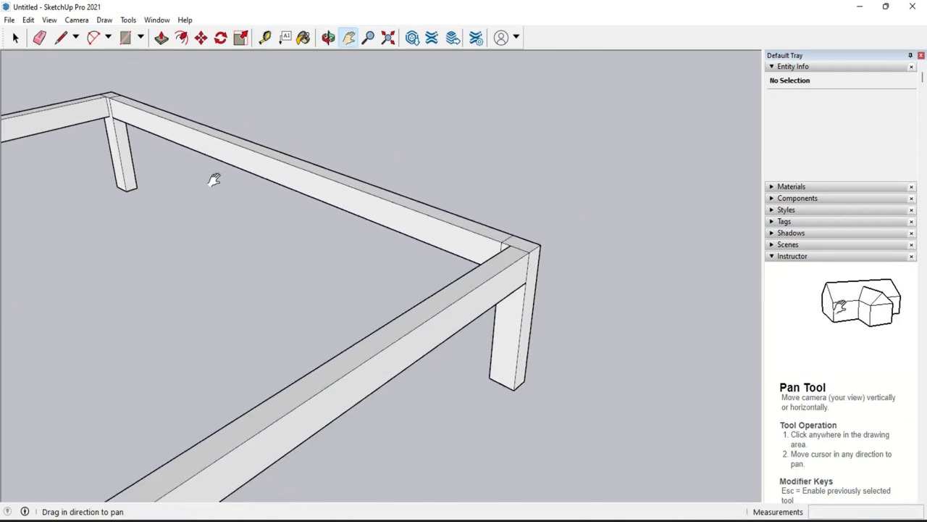
scroll(271, 193, up, 2)
scroll(271, 193, up, 2)
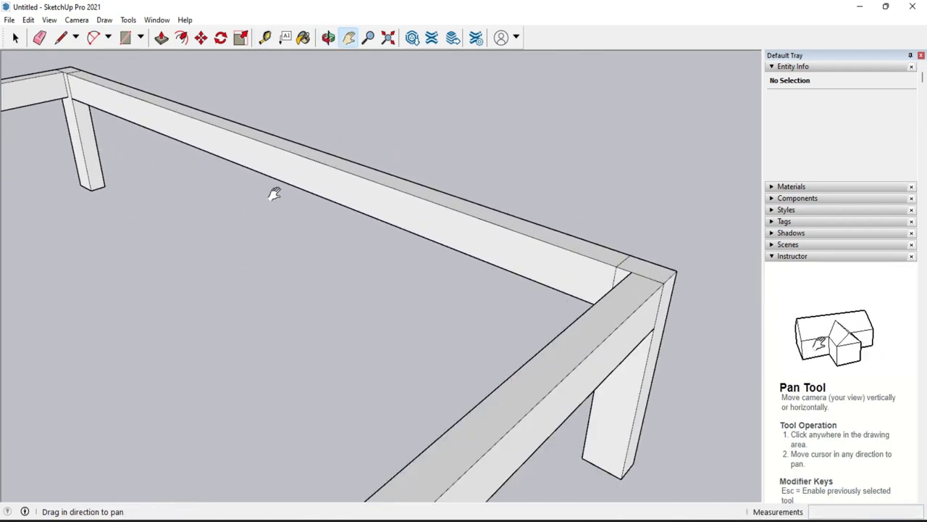
Step: Place a guide 2 inches down from the beam's top edge, then view along the back beam
key(t)
click(280, 178)
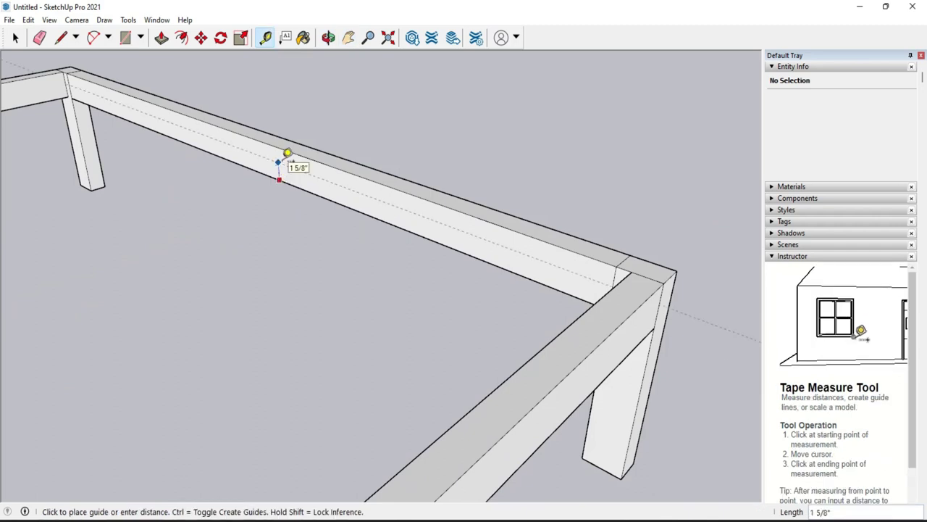
key(Return)
scroll(319, 213, down, 3)
scroll(331, 232, down, 2)
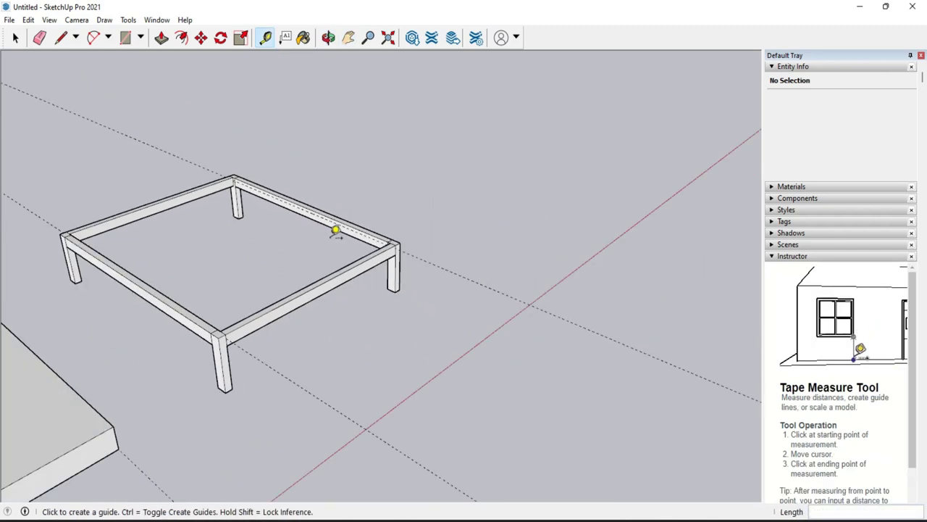
middle_drag(308, 225, 266, 250)
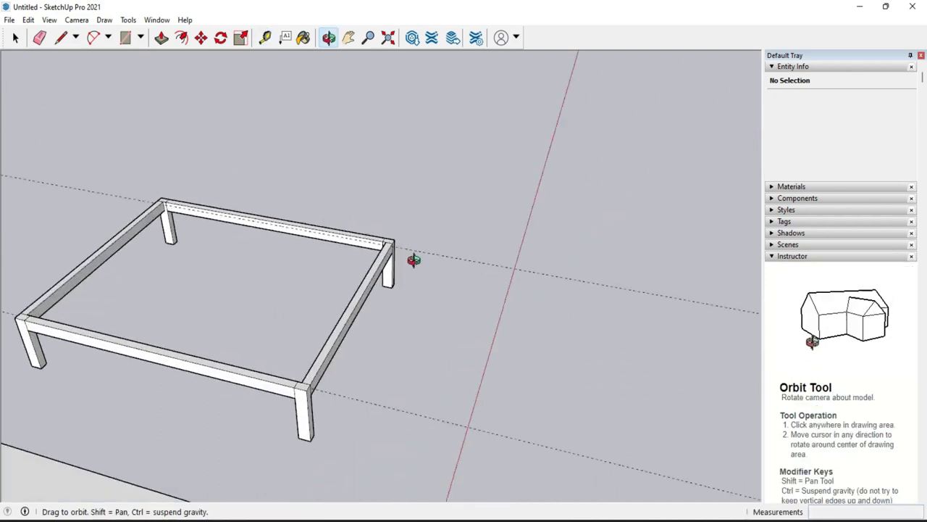
Step: Draw a short vertical line at the back beam's midpoint and erase the stray edge
key(l)
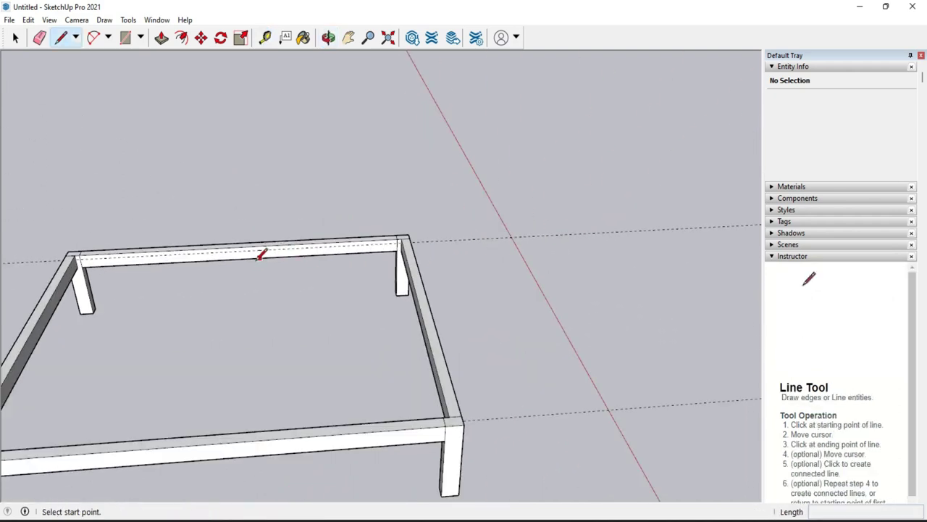
scroll(257, 253, up, 3)
click(237, 255)
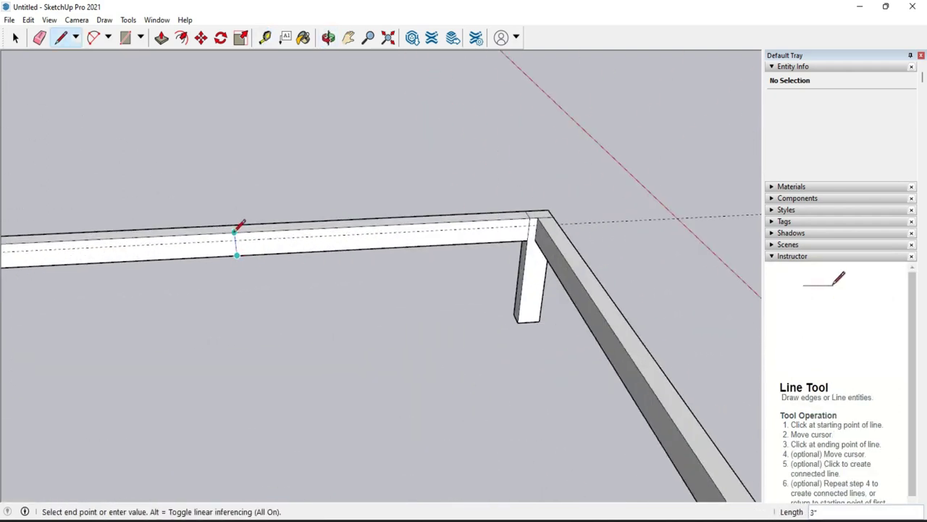
click(235, 231)
scroll(344, 292, down, 3)
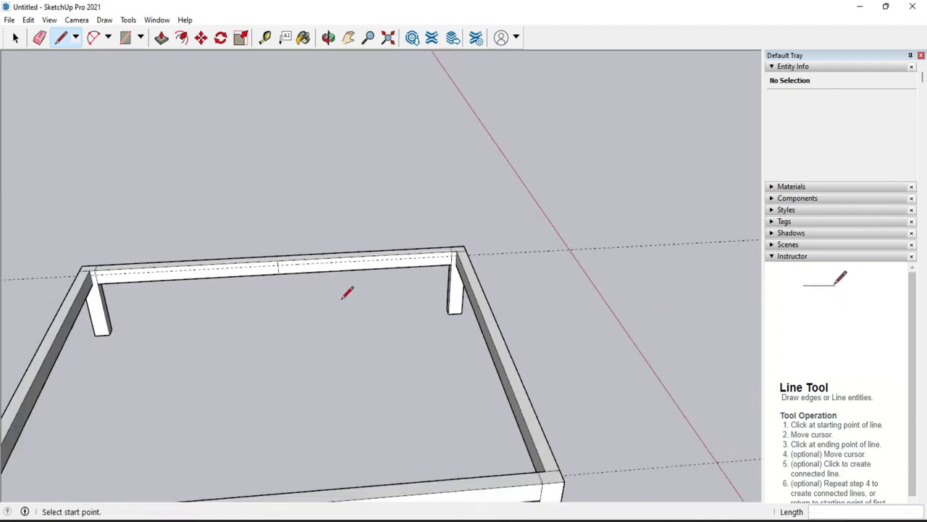
scroll(341, 297, down, 2)
scroll(292, 263, up, 3)
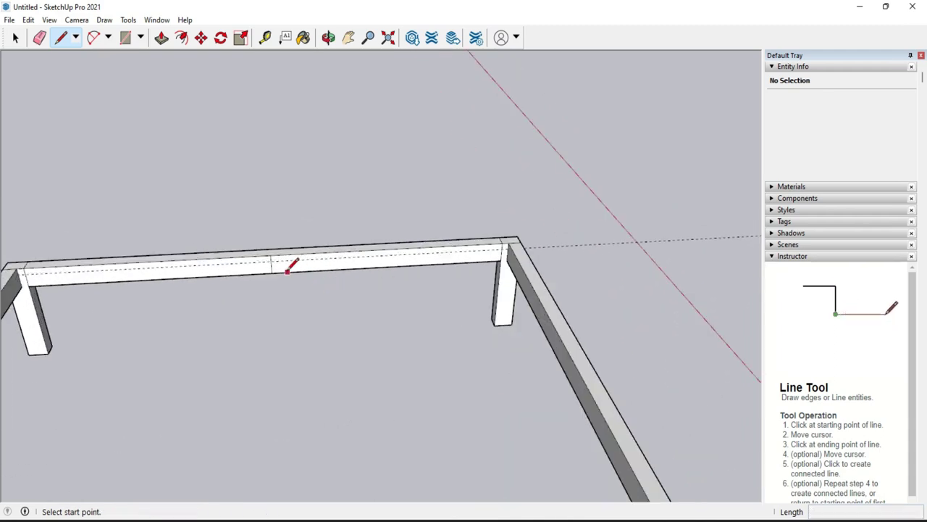
scroll(286, 262, up, 2)
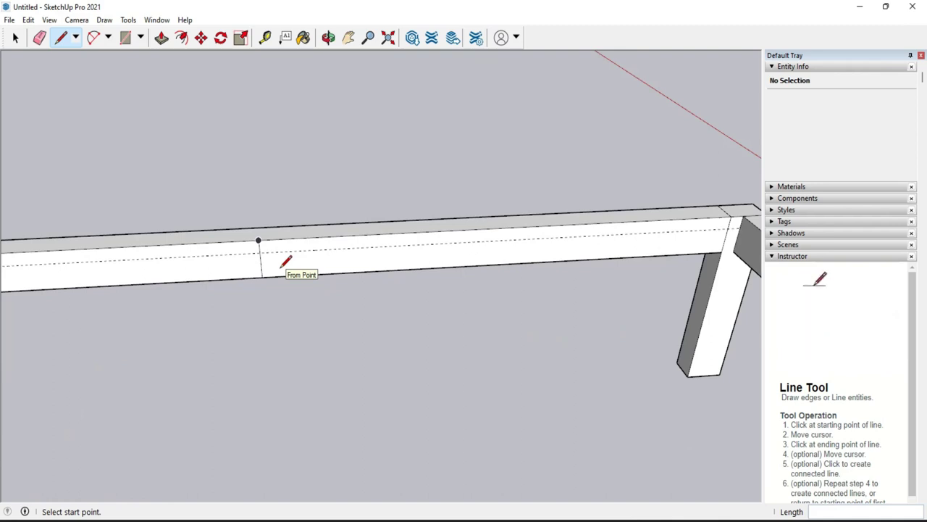
key(e)
click(261, 259)
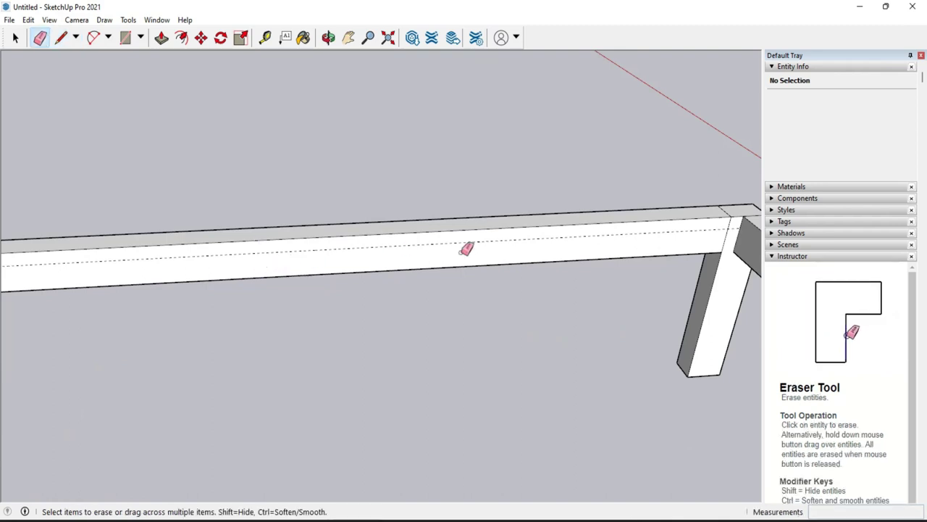
Step: Place a guide measured from the beam's right end
key(t)
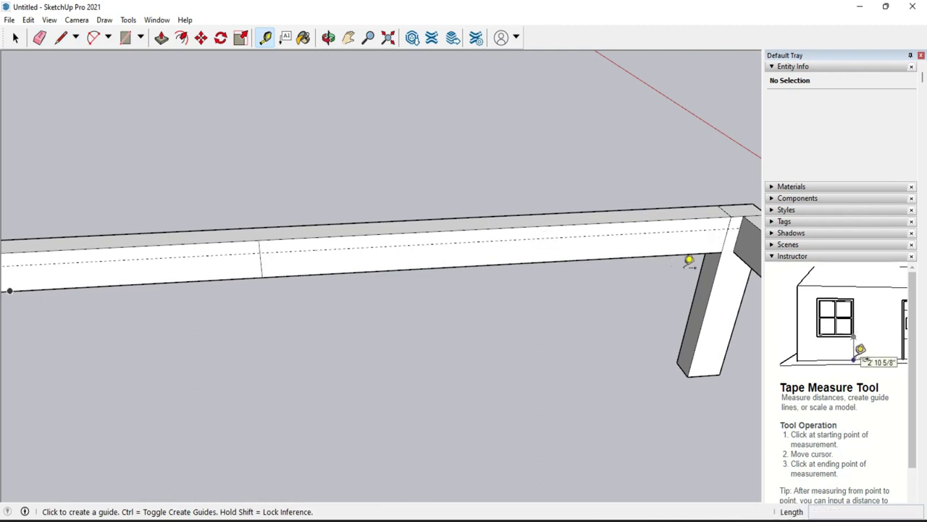
click(728, 232)
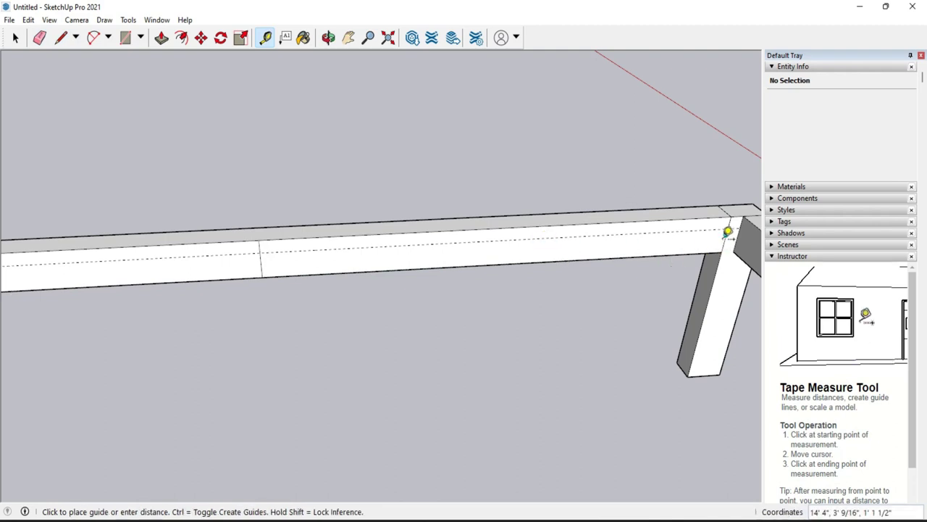
click(653, 229)
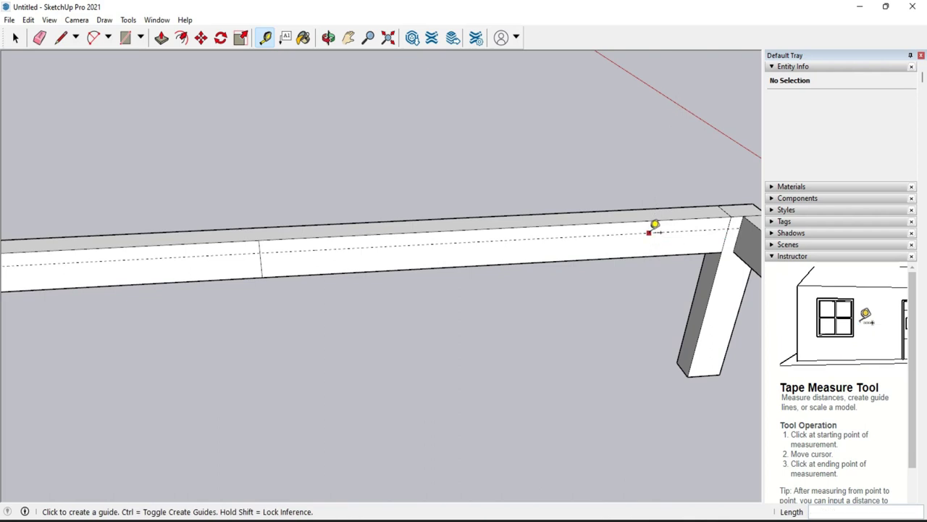
scroll(526, 259, down, 3)
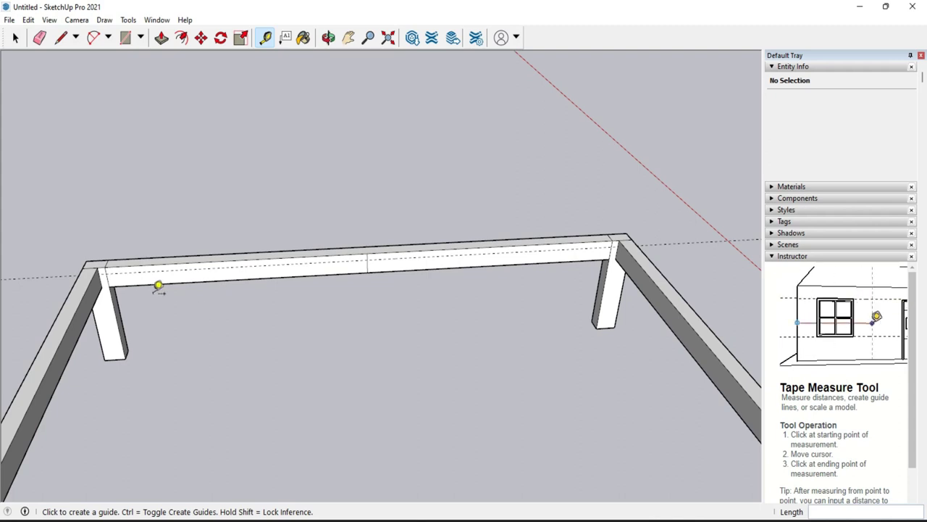
scroll(115, 275, up, 2)
scroll(117, 274, up, 2)
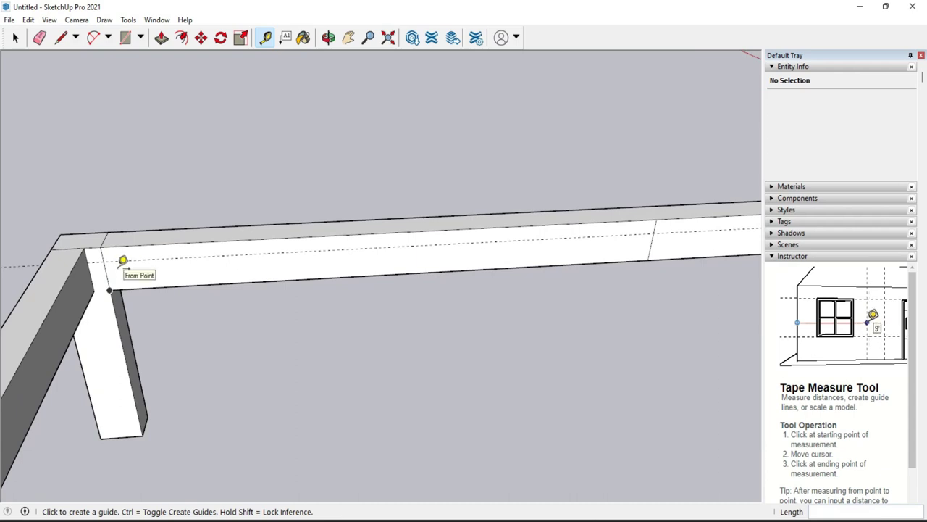
scroll(115, 263, down, 1)
scroll(115, 264, down, 1)
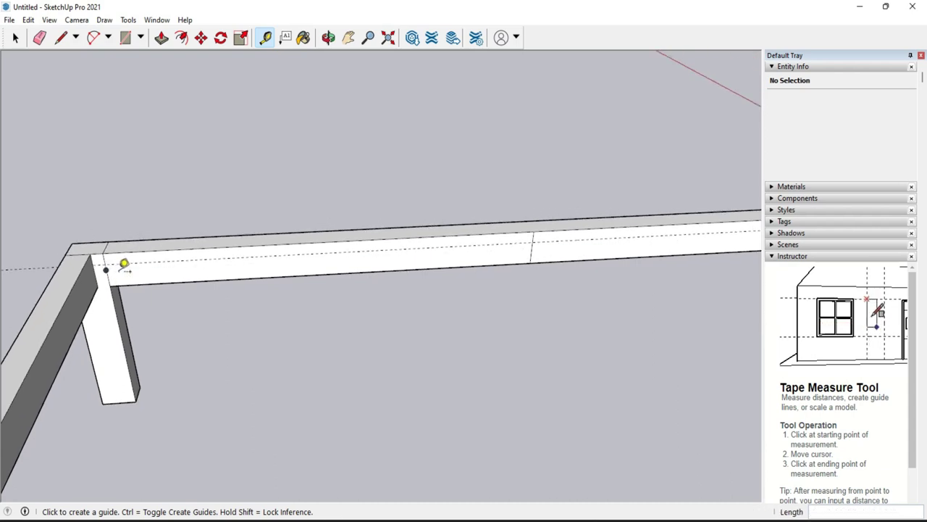
key(l)
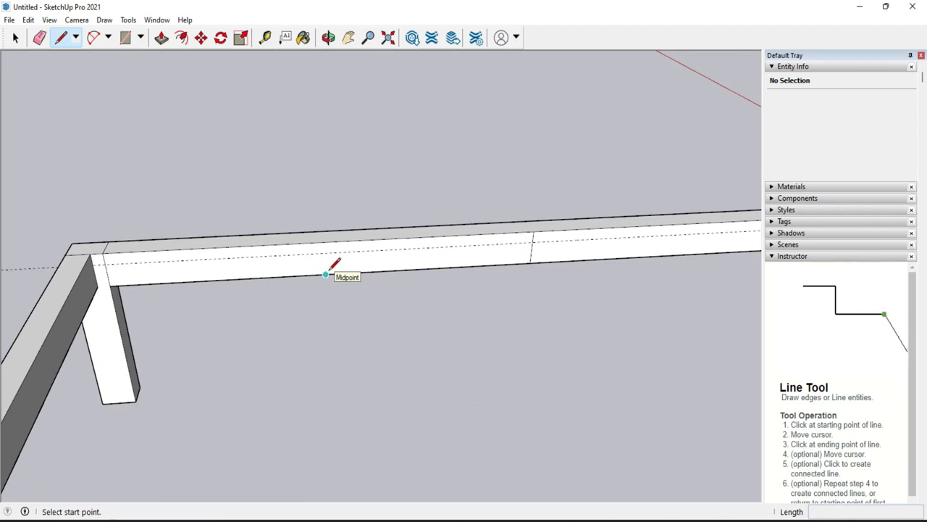
Step: Place a vertical guide 4 1/8" along the beam from the mark
click(326, 274)
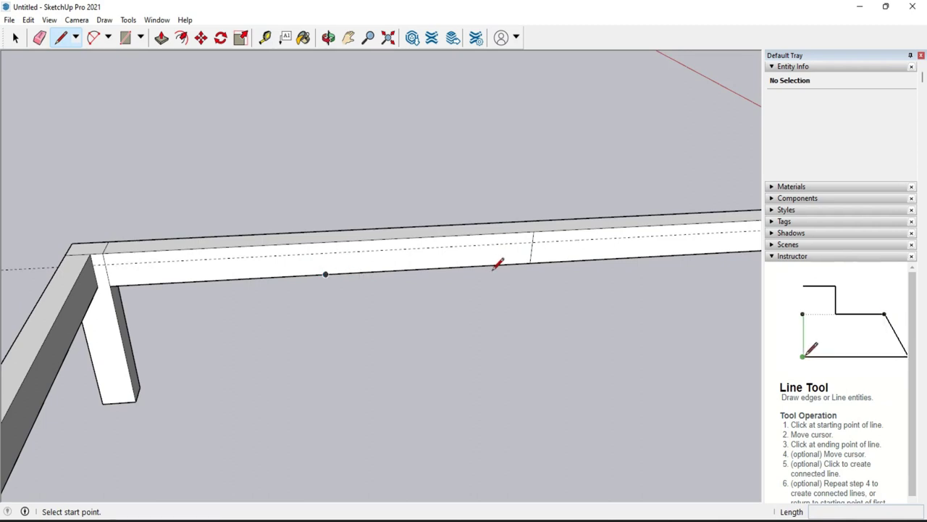
key(t)
click(531, 248)
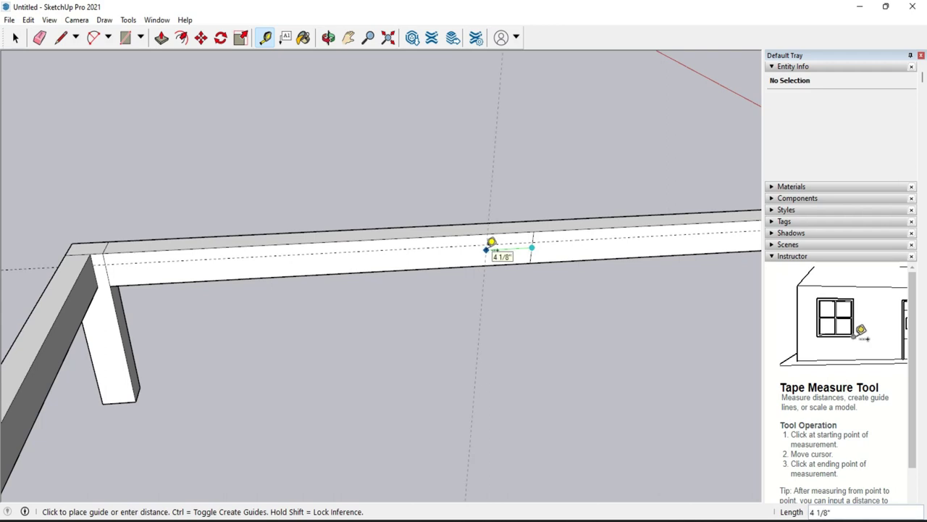
click(492, 242)
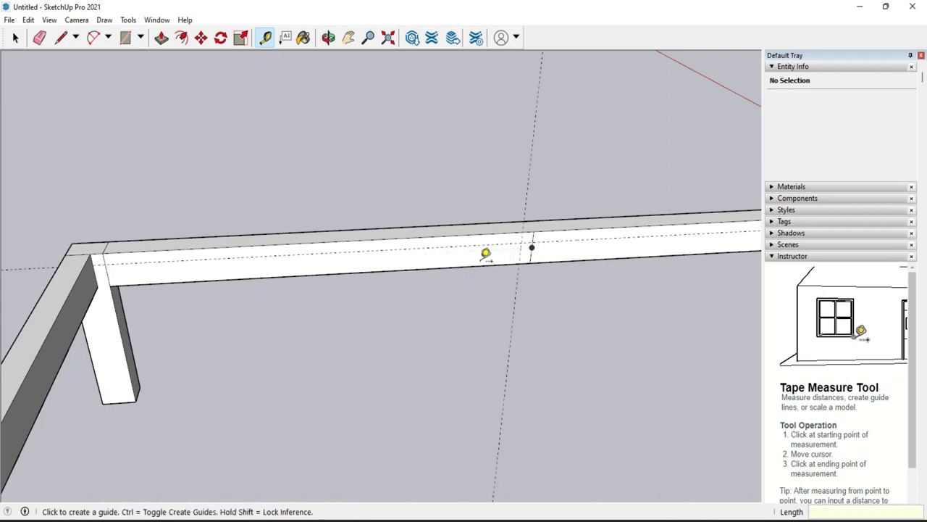
Step: Draw vertical edges across the beam face at the new guide and near its midpoint
key(l)
click(518, 262)
click(522, 231)
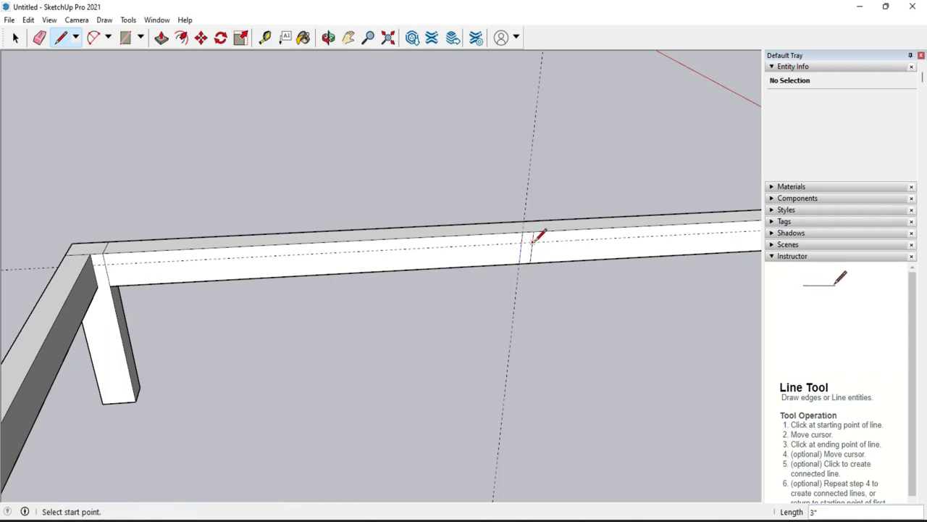
click(519, 262)
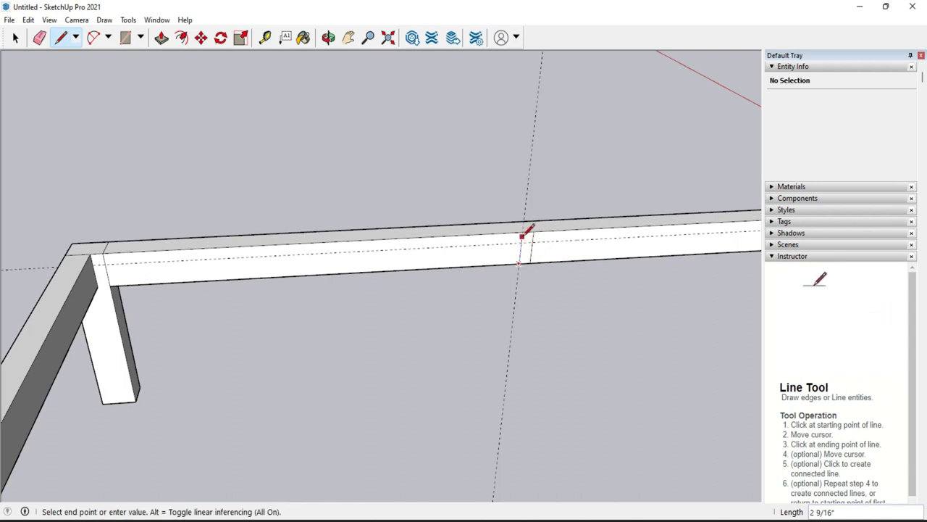
click(525, 231)
key(t)
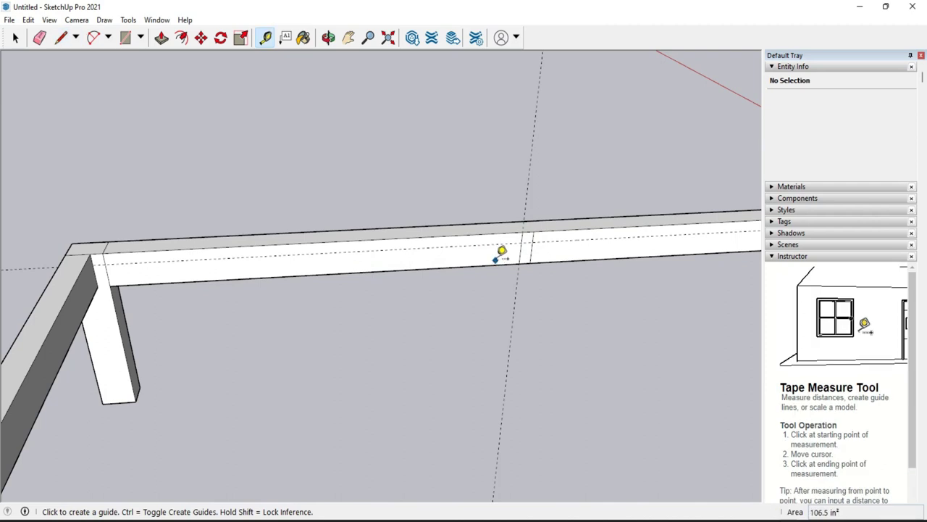
key(l)
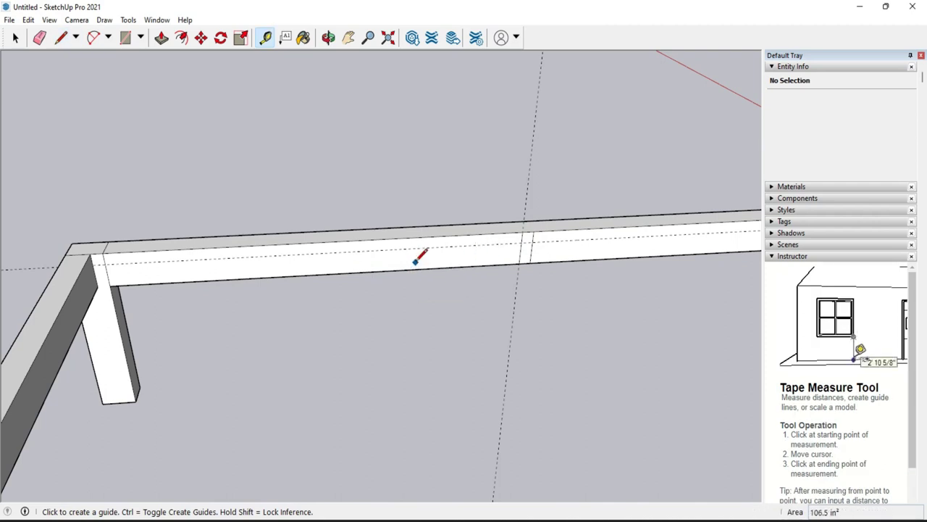
click(319, 274)
click(323, 243)
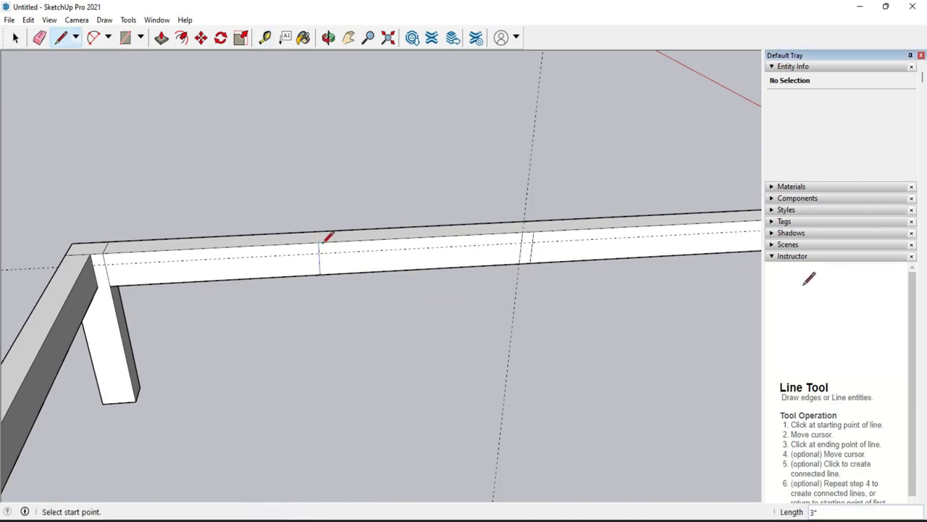
Step: Offset a guide 1" from the new edge and draw a small rectangle between the guides
key(t)
click(319, 257)
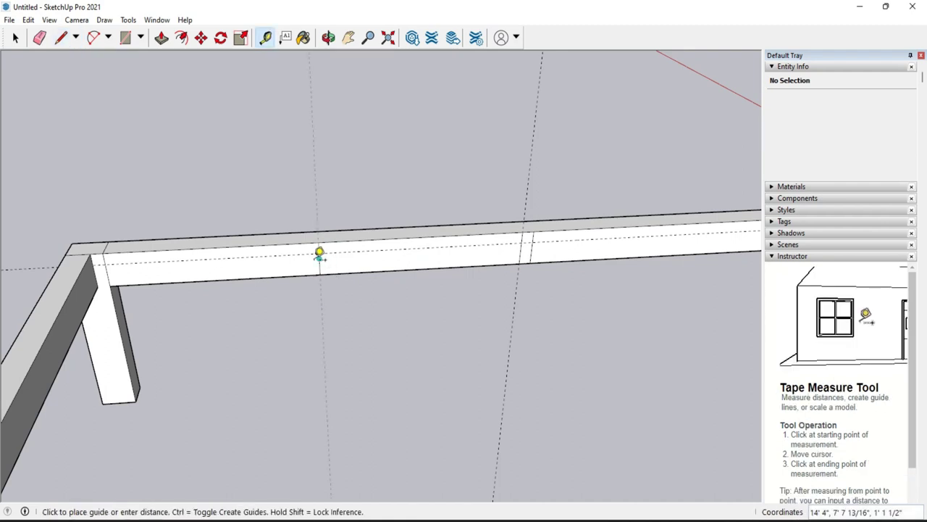
key(Return)
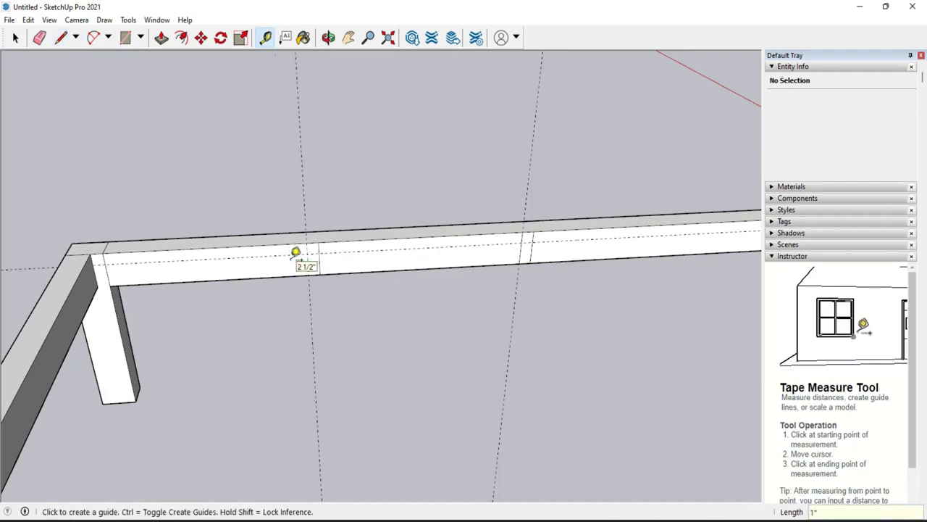
click(318, 258)
text(1)
key(Return)
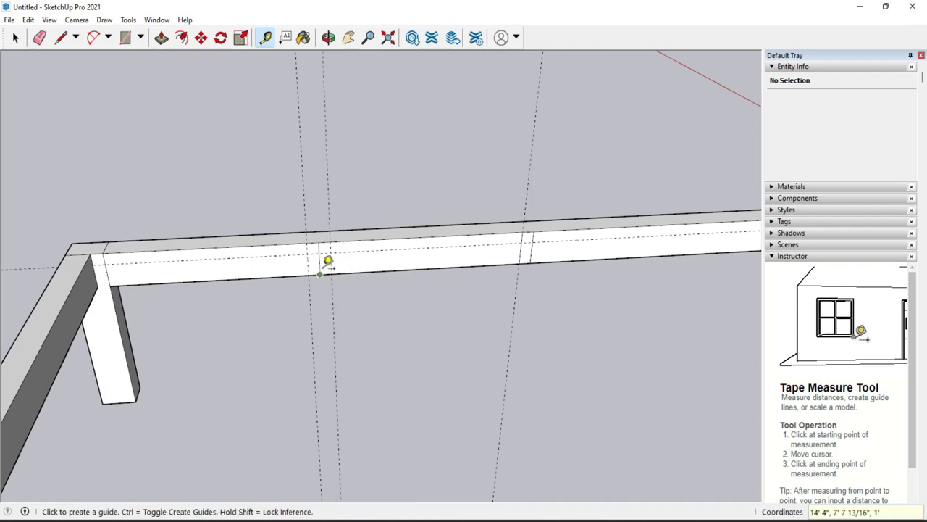
key(r)
click(308, 254)
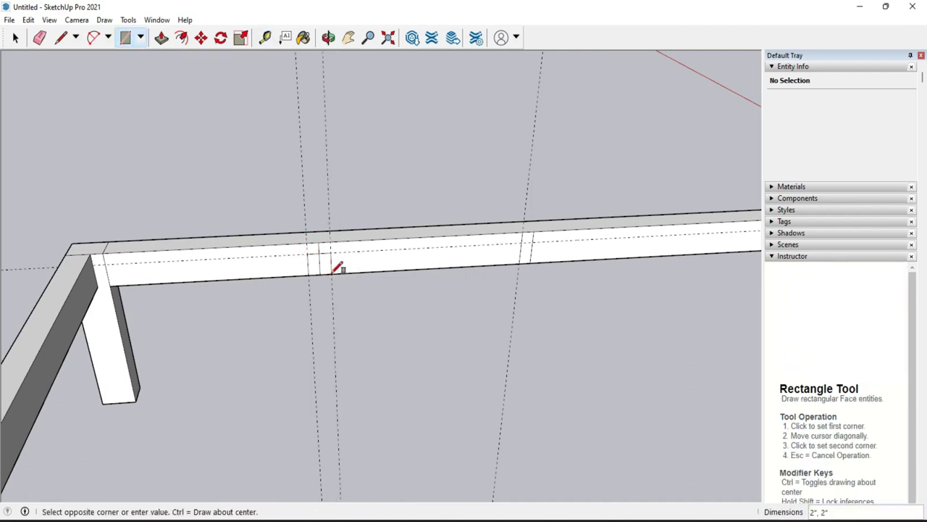
click(333, 272)
Step: Add a guide at the second mark and draw a second small rectangle there
key(t)
click(532, 248)
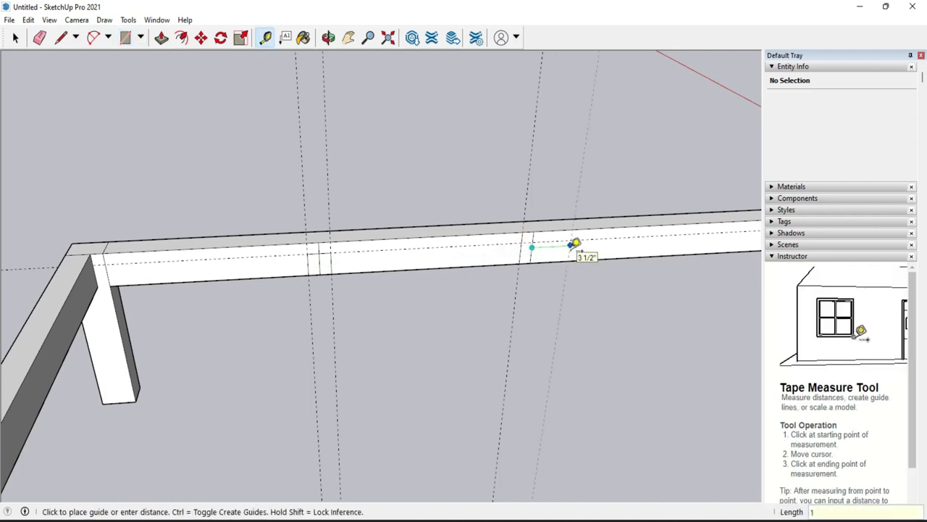
key(Return)
key(r)
click(521, 241)
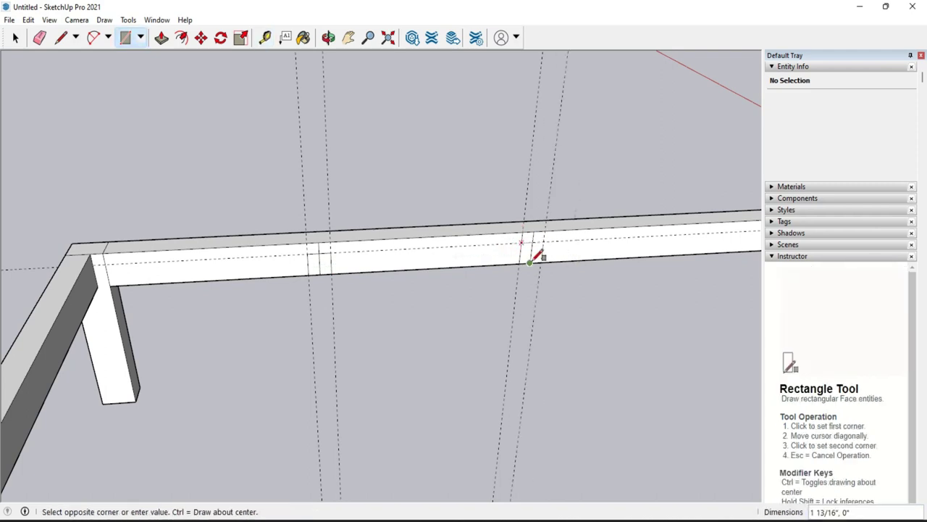
click(542, 255)
Step: Draw a 3" edge across the back rail, guides on both sides, and the first 2"×2" slat square
key(e)
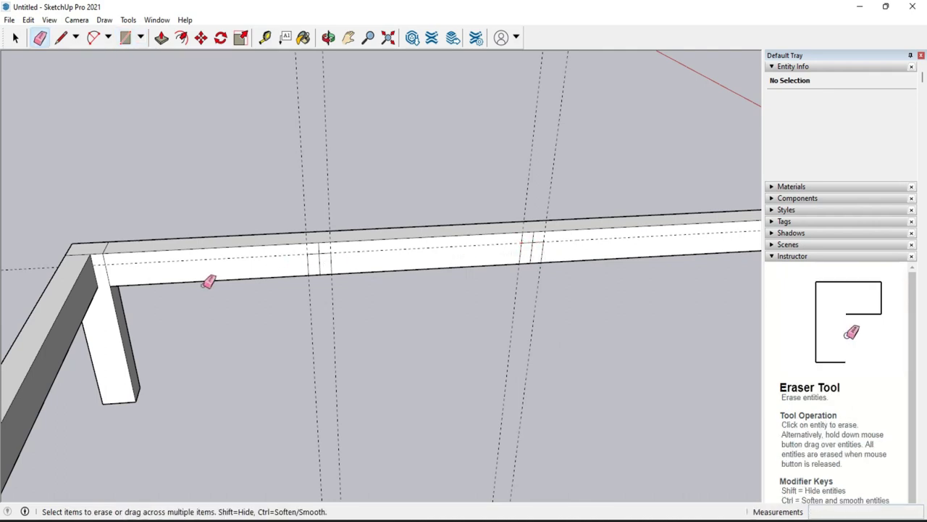
scroll(210, 282, down, 2)
scroll(211, 286, down, 2)
scroll(214, 294, down, 2)
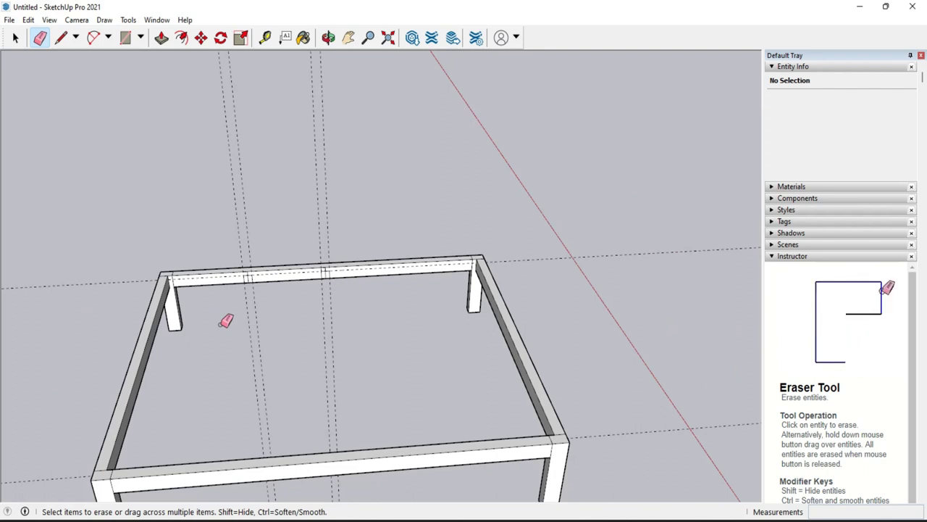
scroll(213, 305, up, 2)
scroll(214, 305, up, 2)
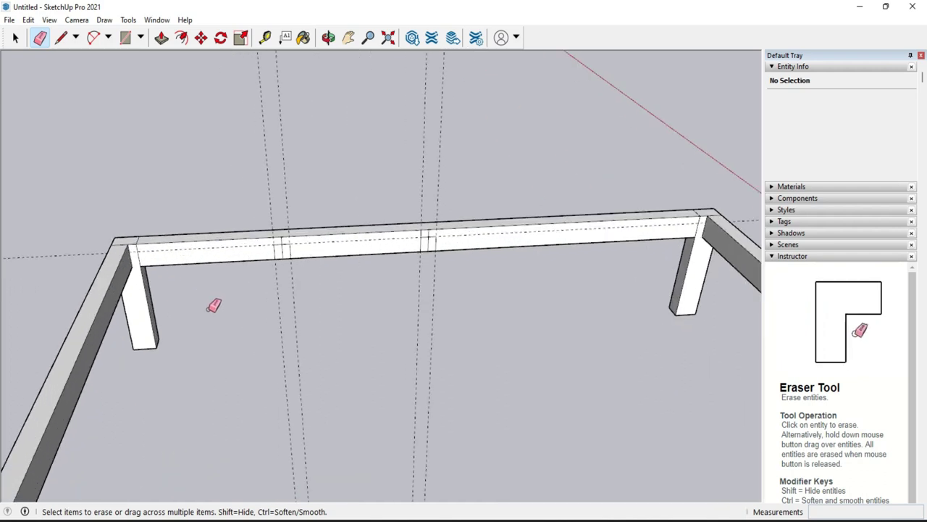
scroll(214, 305, up, 1)
key(l)
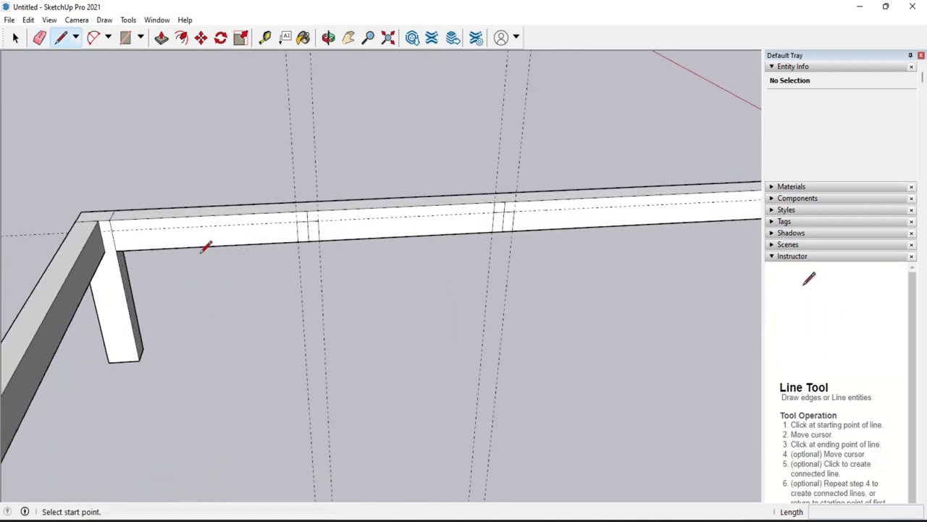
click(207, 216)
click(207, 246)
key(t)
click(207, 231)
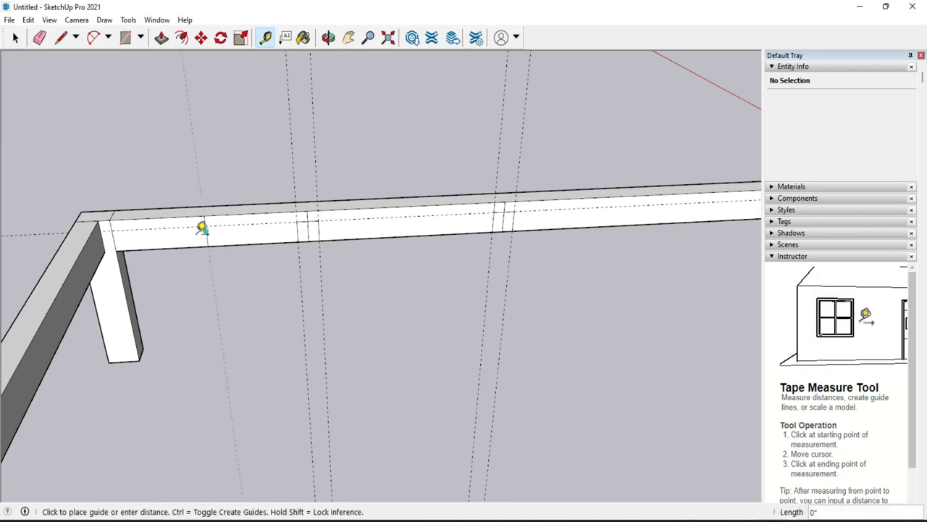
click(172, 227)
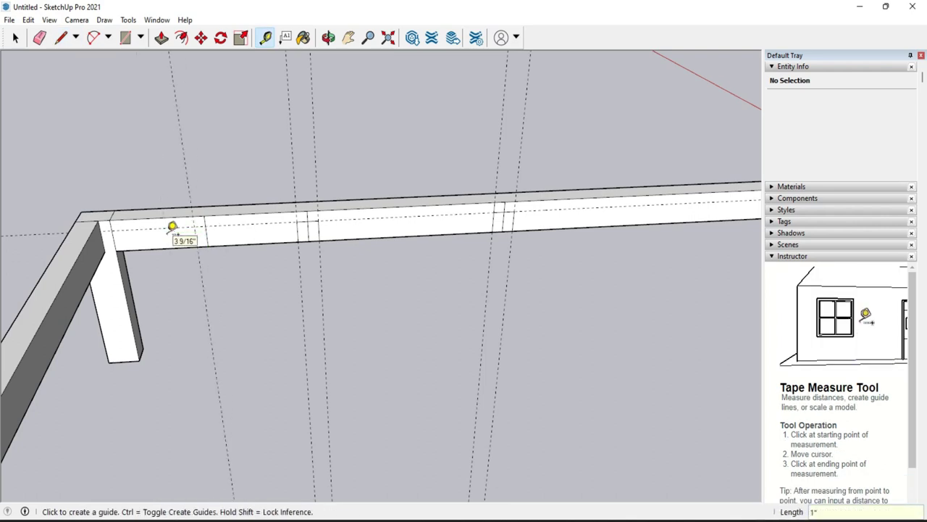
click(206, 231)
click(236, 227)
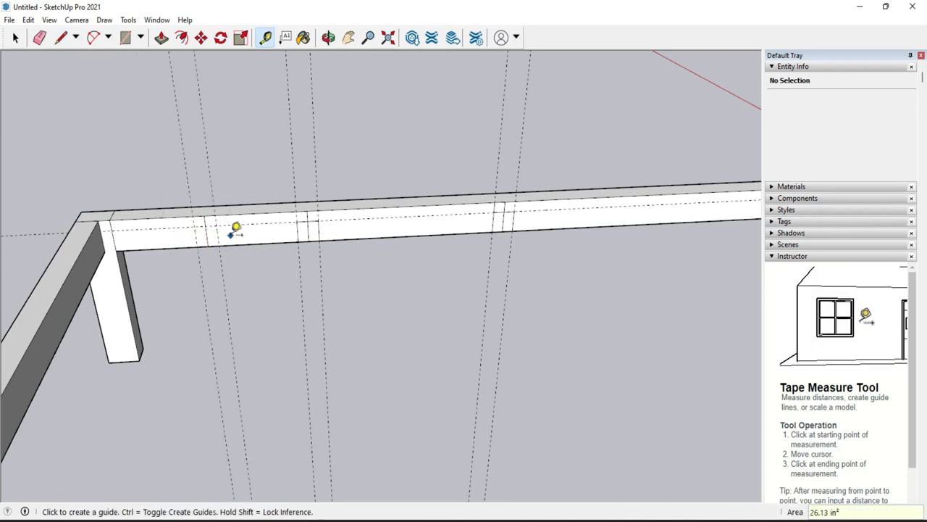
key(r)
click(190, 216)
click(211, 230)
Step: Mark a second slat position with a 3" edge and a guide 1" from it
key(e)
key(l)
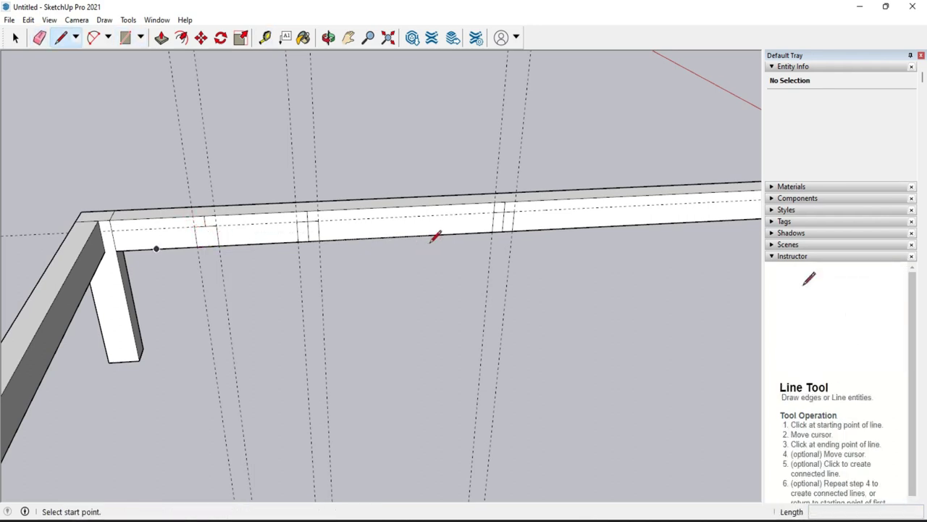
click(406, 236)
click(407, 221)
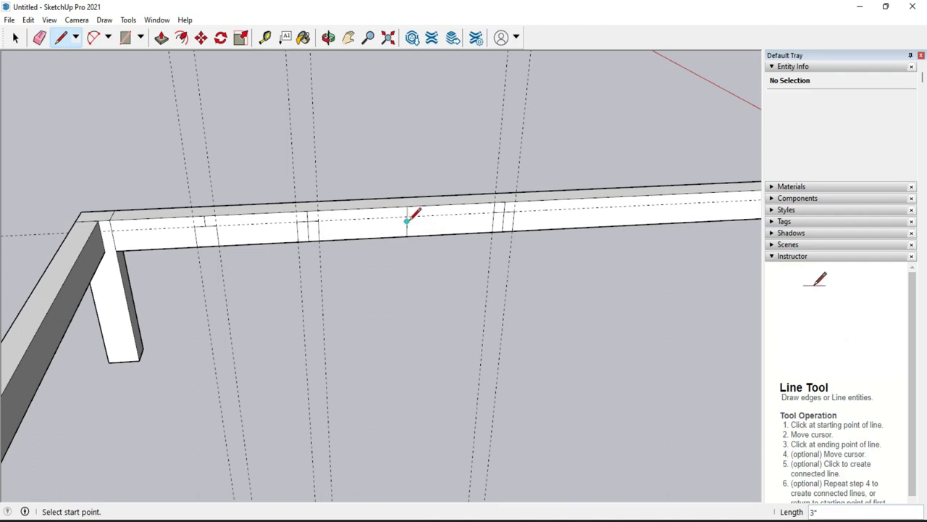
key(t)
click(407, 221)
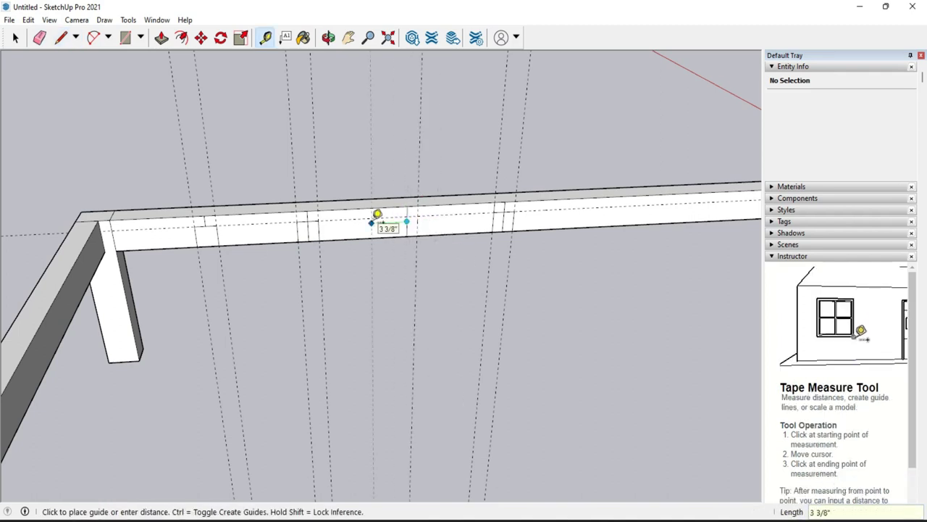
key(Return)
key(r)
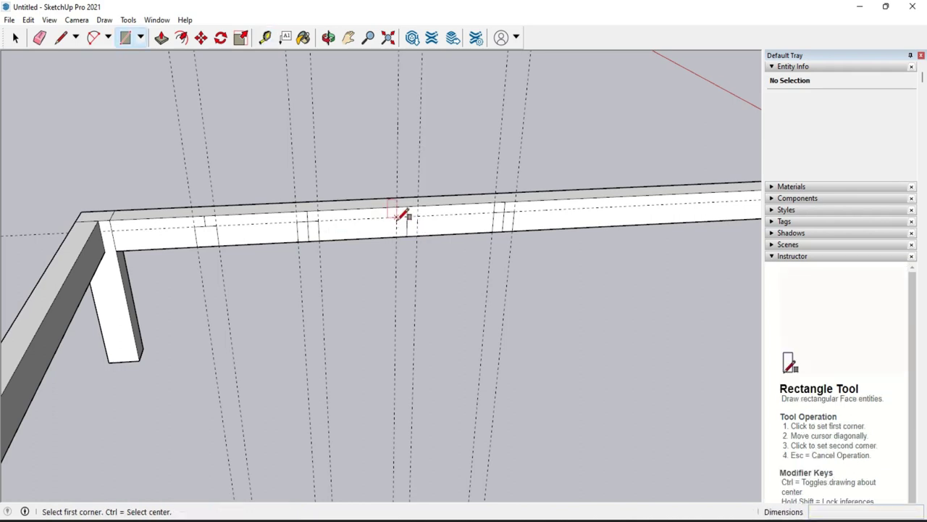
click(396, 217)
key(e)
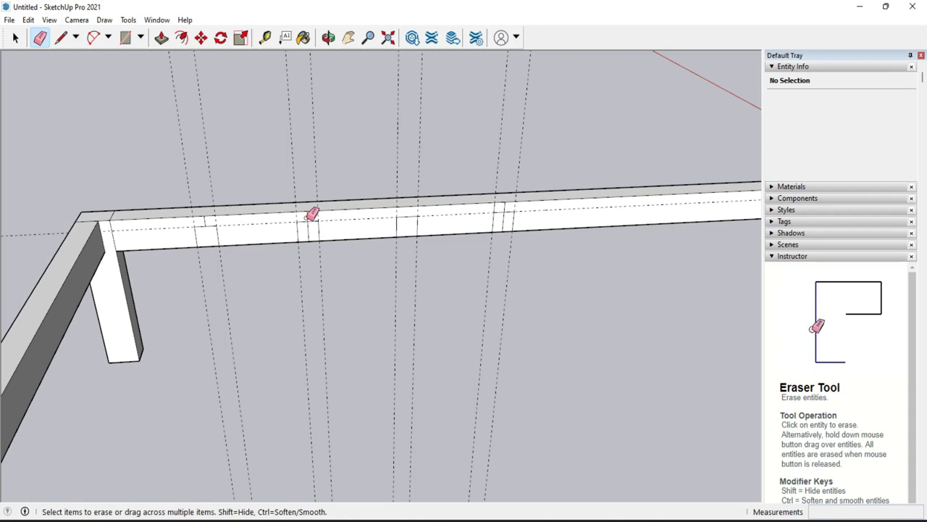
scroll(203, 228, down, 2)
scroll(247, 229, down, 1)
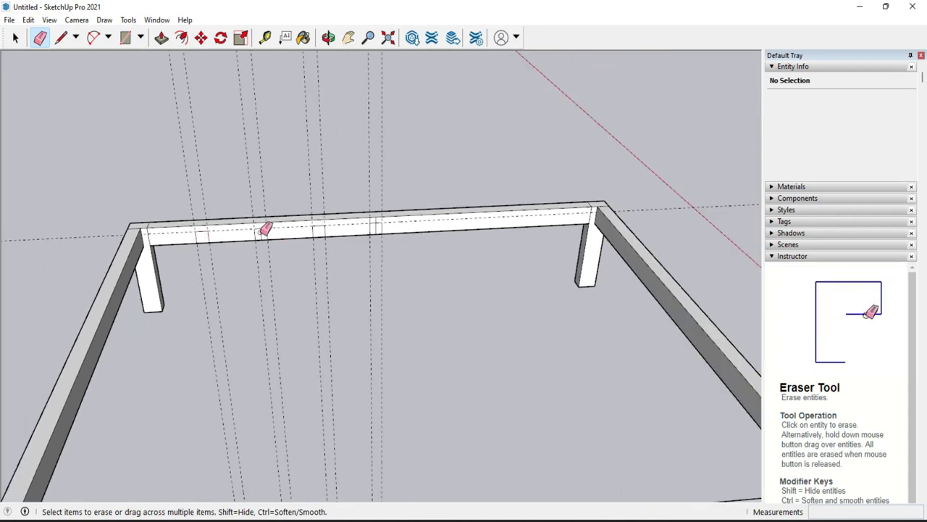
scroll(266, 231, up, 1)
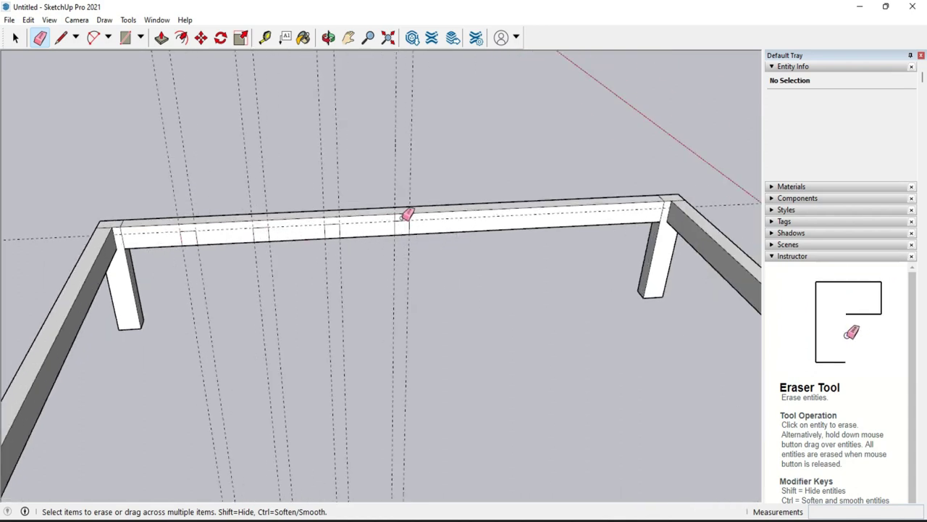
Step: Mark a third slat position with a vertical edge and a pair of guides 1" apart
key(l)
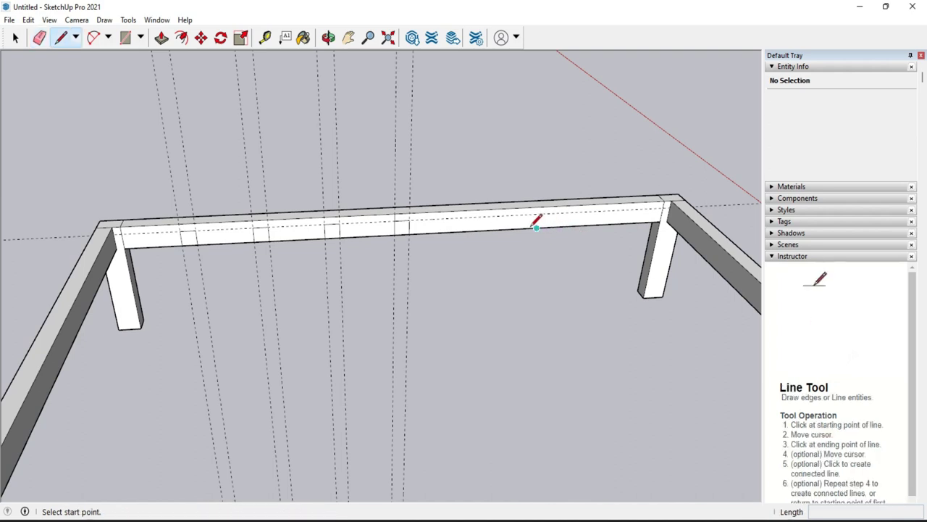
click(541, 226)
click(542, 209)
scroll(548, 221, up, 2)
key(t)
scroll(549, 221, up, 1)
click(528, 210)
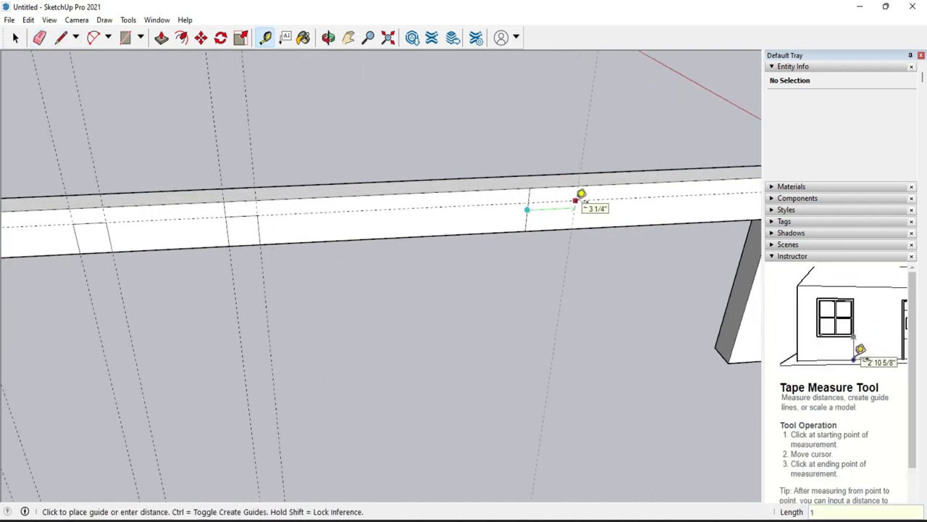
key(Return)
click(527, 210)
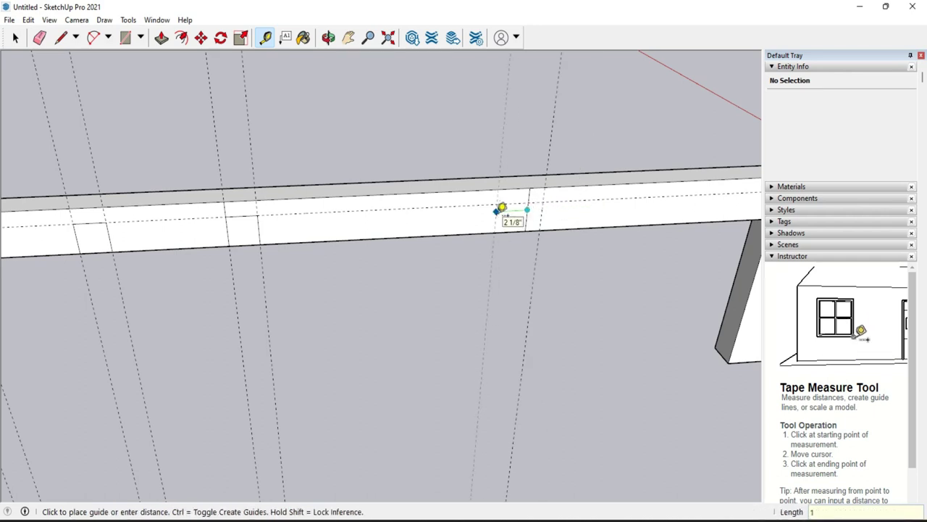
click(507, 213)
key(r)
click(513, 204)
key(e)
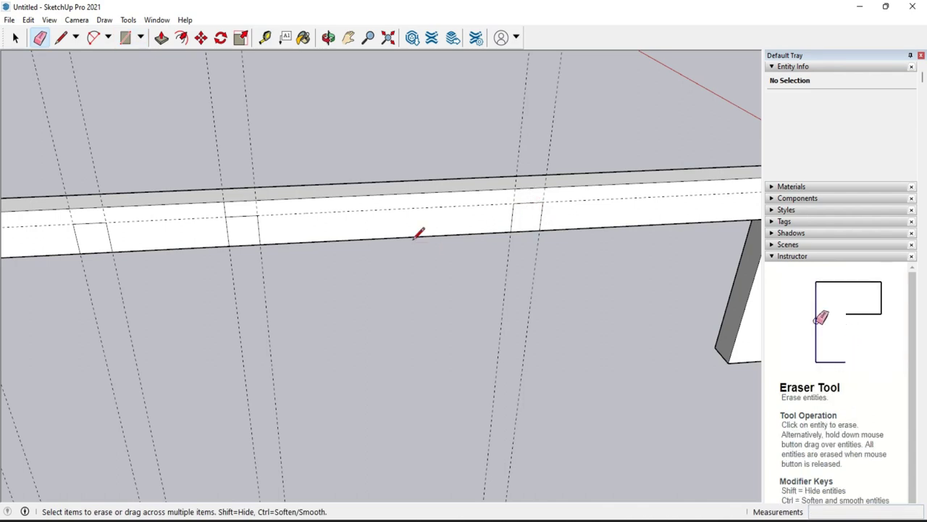
Step: Add another edge with guides on either side and draw a 2"×2" slat square there
key(l)
click(387, 238)
click(386, 209)
key(t)
click(387, 223)
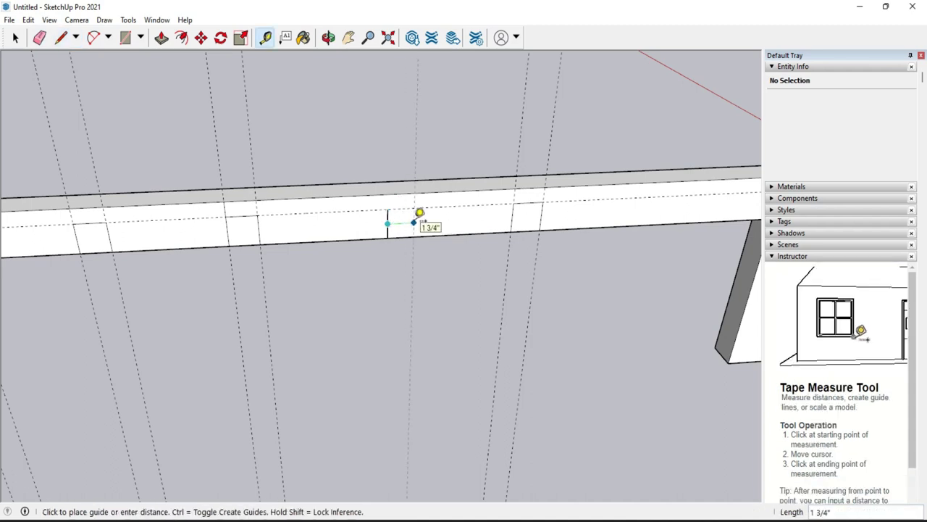
click(404, 222)
click(387, 223)
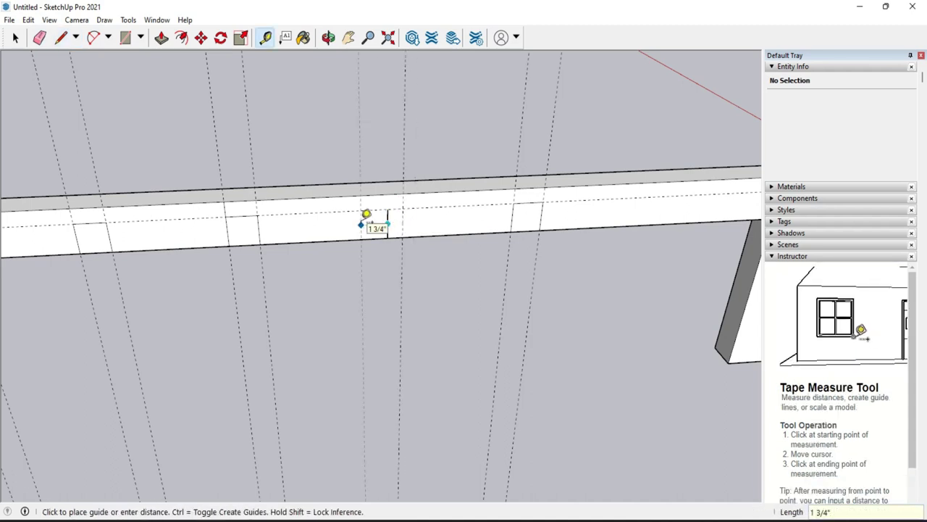
text(1)
key(Return)
key(r)
click(372, 210)
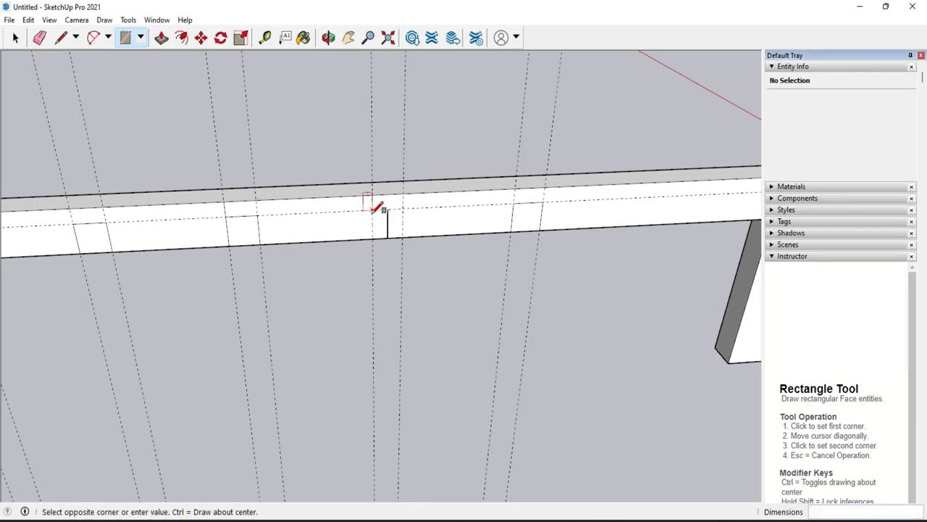
click(400, 234)
key(e)
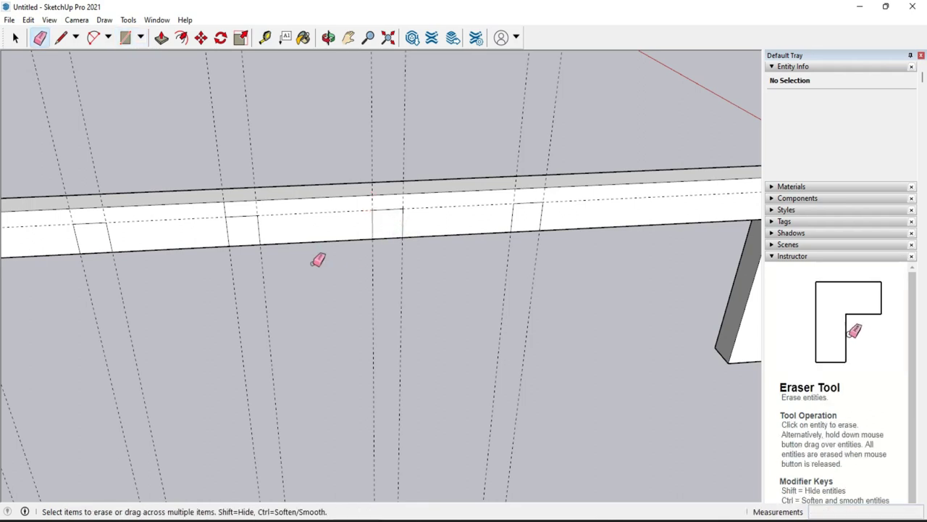
scroll(318, 262, down, 3)
scroll(497, 248, up, 1)
scroll(497, 248, up, 1)
Step: Mark the last slat position near the rail's right end with an edge and two 1" guides
key(l)
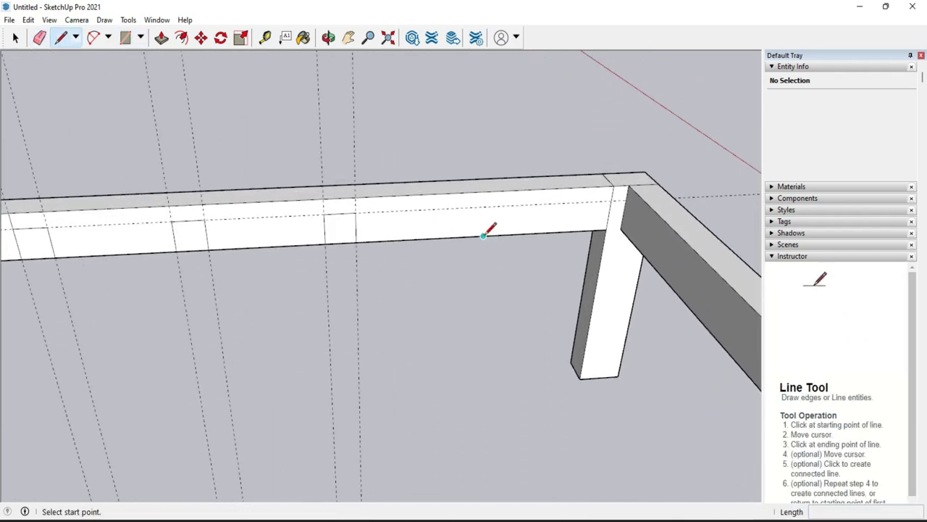
click(483, 236)
click(486, 205)
key(t)
click(484, 221)
key(Return)
click(484, 221)
key(Return)
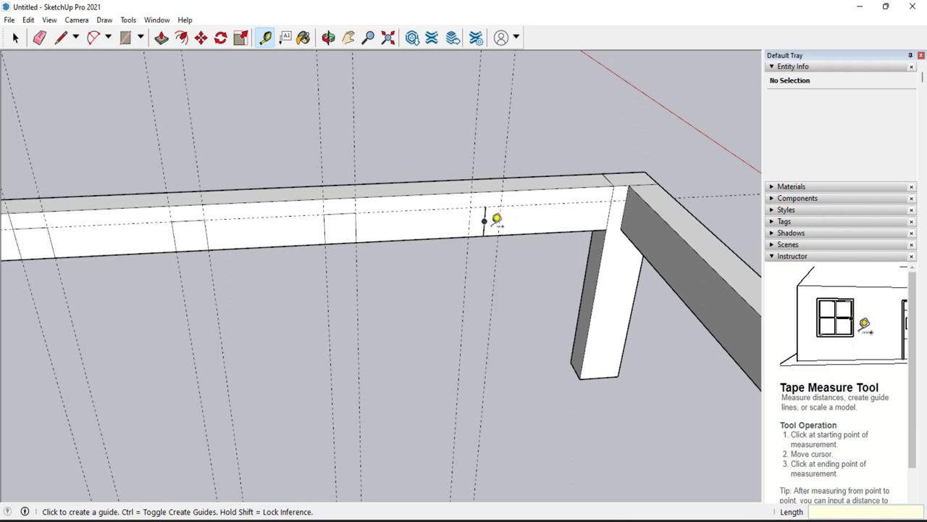
key(r)
click(476, 208)
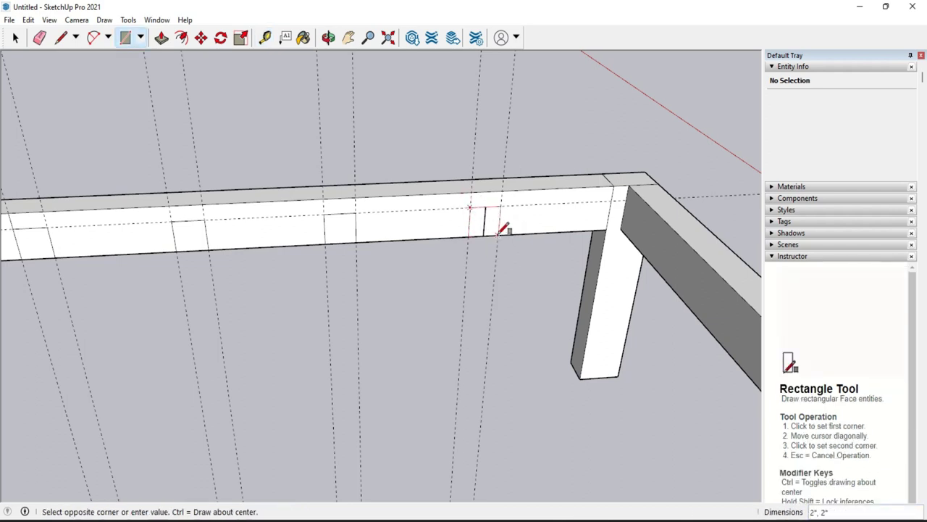
key(e)
scroll(494, 255, down, 3)
Step: Push/Pull the first small square out to the front rail as a slat
scroll(491, 252, down, 3)
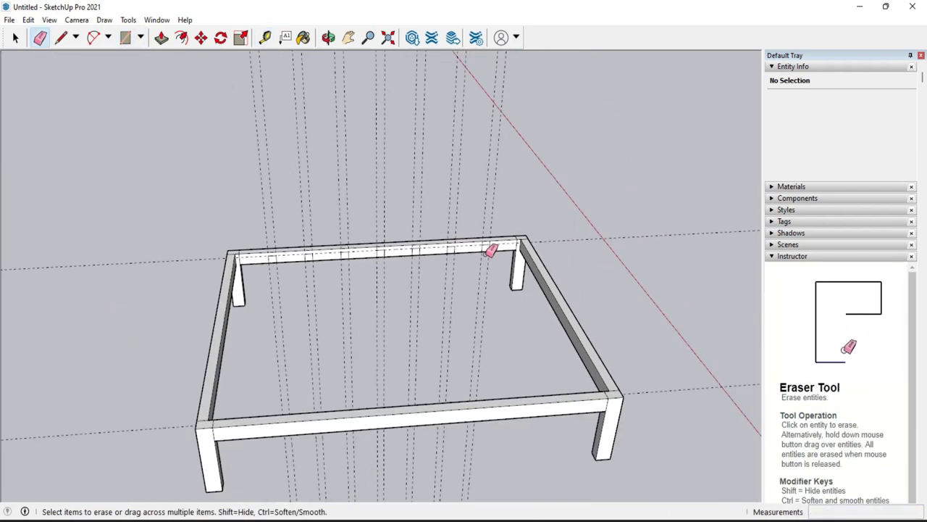
key(p)
click(268, 261)
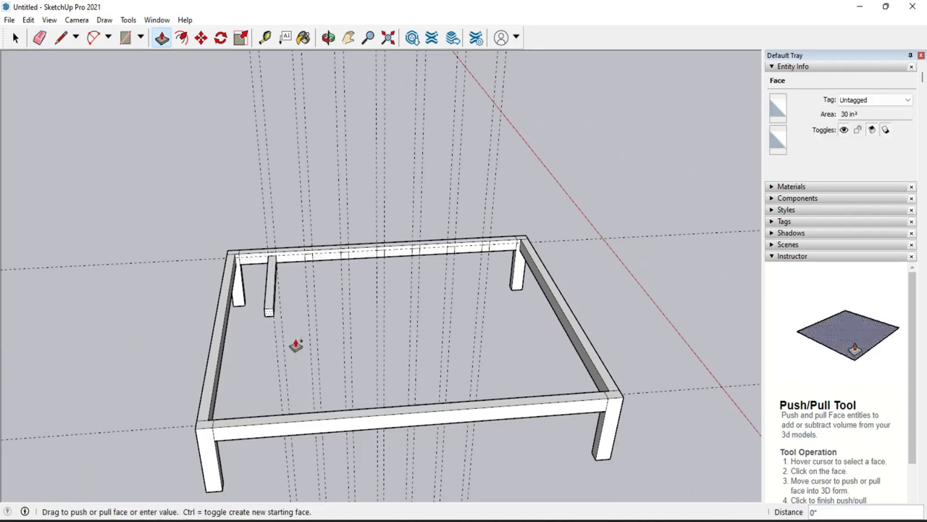
click(358, 412)
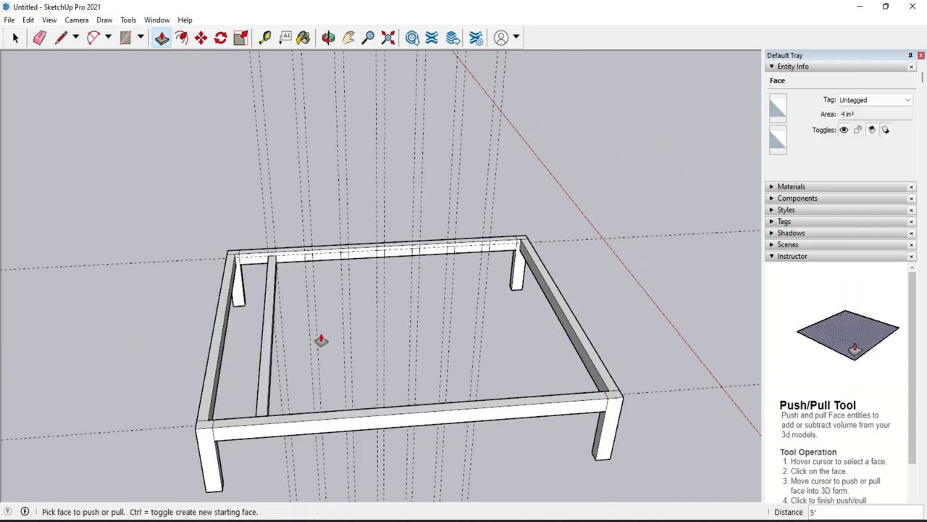
Step: Extend the remaining six squares to the same slat length and orbit to view the slatted frame
double_click(311, 263)
double_click(347, 261)
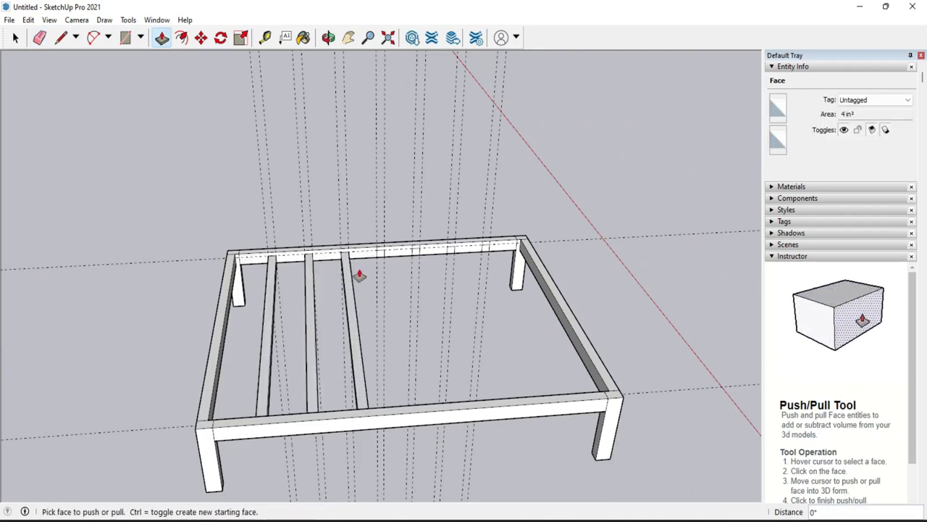
double_click(382, 255)
double_click(419, 255)
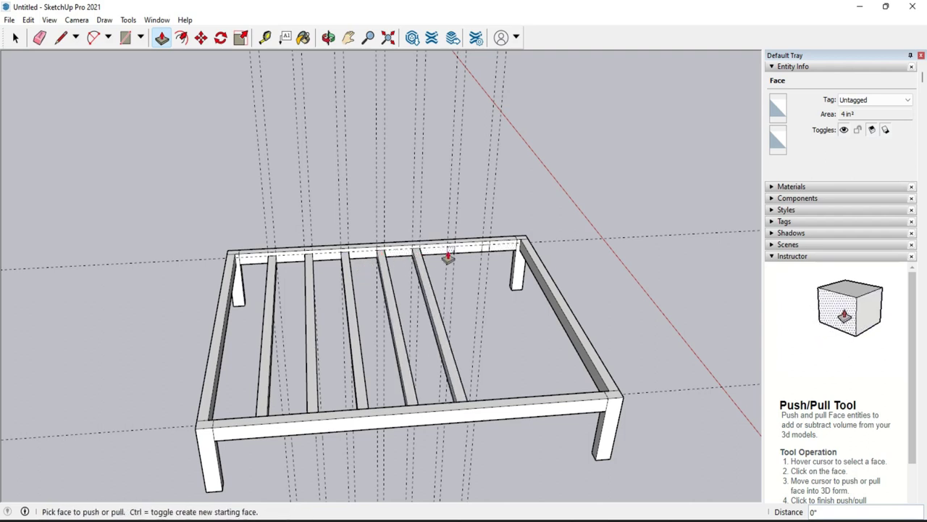
double_click(451, 252)
double_click(487, 251)
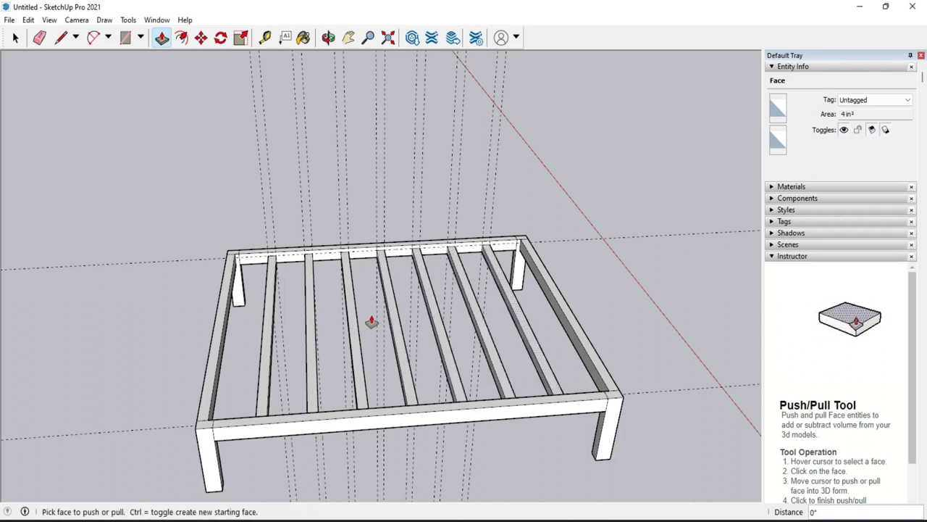
scroll(371, 322, down, 3)
scroll(362, 327, down, 3)
scroll(358, 335, up, 3)
scroll(358, 338, up, 2)
middle_click(410, 343)
mouse_move(410, 343)
middle_down()
mouse_move(129, 269)
mouse_move(180, 213)
mouse_move(300, 234)
mouse_move(341, 254)
mouse_move(124, 352)
mouse_move(406, 320)
mouse_move(435, 228)
middle_up()
key(e)
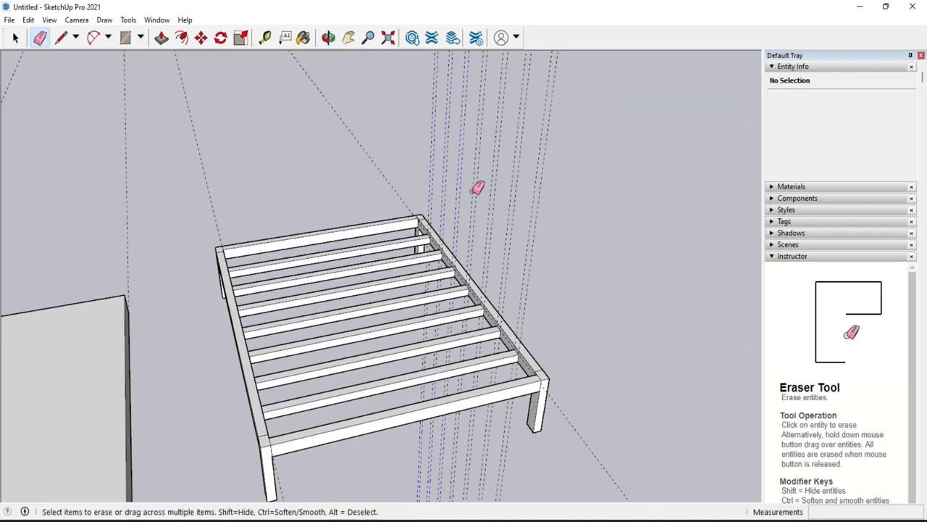
Step: Erase the vertical construction lines on the end rail and orbit around the clean frame
drag(540, 246, 535, 250)
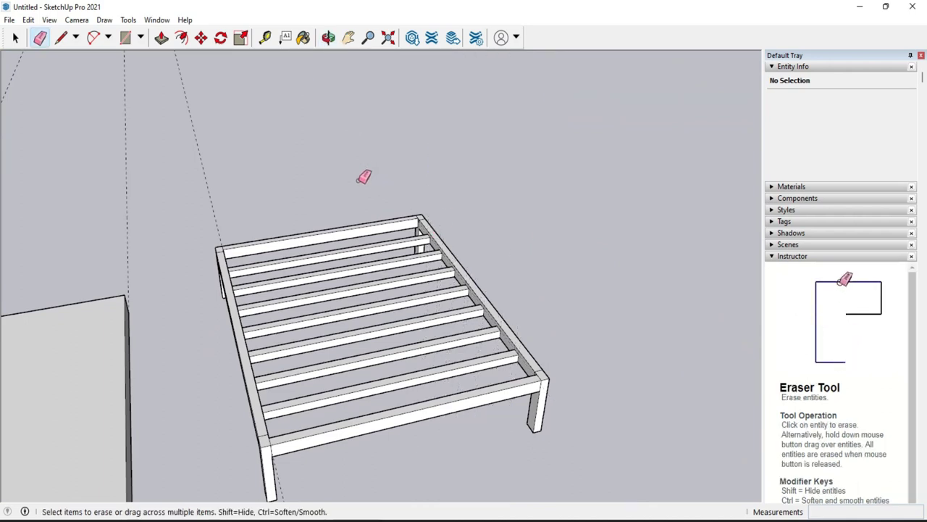
scroll(321, 193, down, 3)
middle_drag(321, 193, 352, 199)
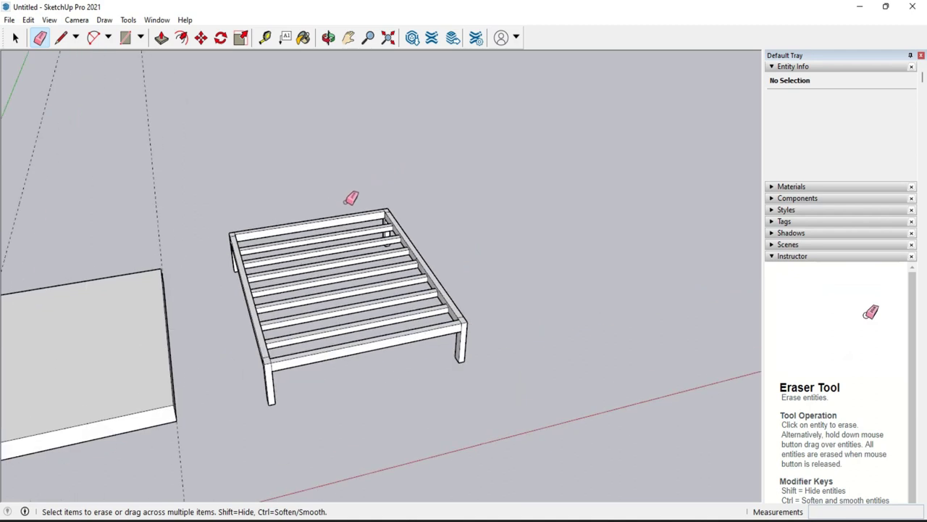
scroll(348, 218, up, 3)
mouse_move(437, 274)
middle_down()
mouse_move(418, 285)
mouse_move(623, 334)
mouse_move(722, 325)
mouse_move(725, 316)
mouse_move(724, 300)
mouse_move(635, 275)
mouse_move(626, 280)
mouse_move(657, 282)
mouse_move(613, 298)
mouse_move(460, 314)
mouse_move(451, 306)
middle_up()
middle_drag(329, 233, 565, 244)
scroll(256, 237, up, 5)
Step: Draw short lines and a guide just below the rail top at the post corner to split off a thin face
scroll(281, 237, up, 2)
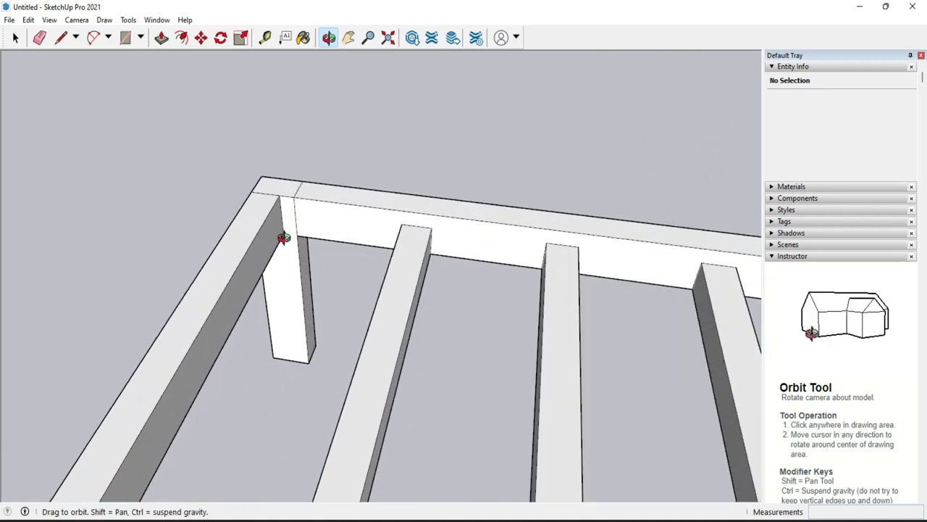
scroll(282, 237, up, 2)
scroll(284, 238, up, 1)
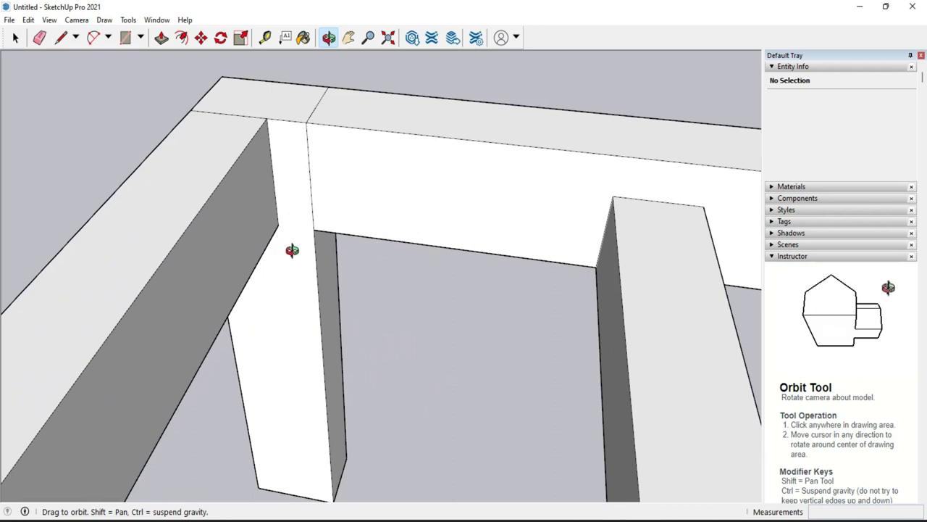
key(l)
click(281, 229)
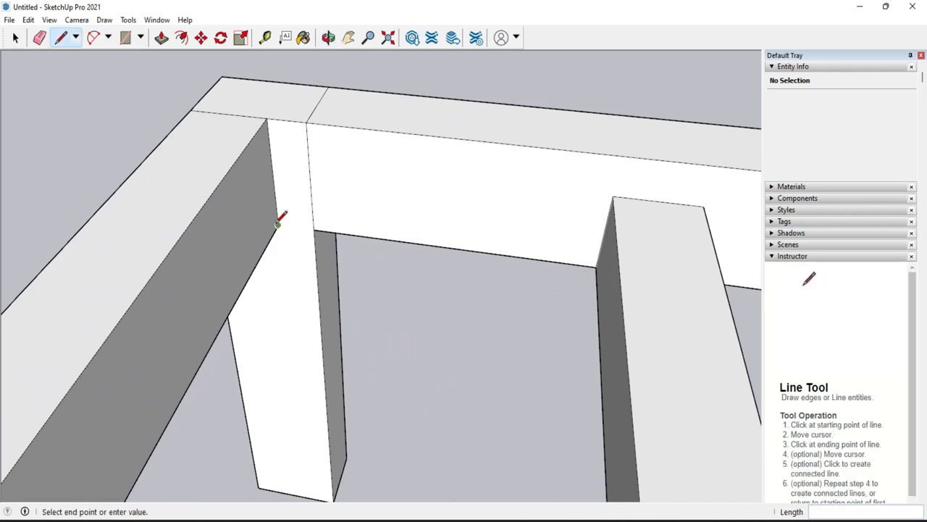
click(308, 225)
scroll(299, 214, down, 3)
scroll(298, 213, down, 3)
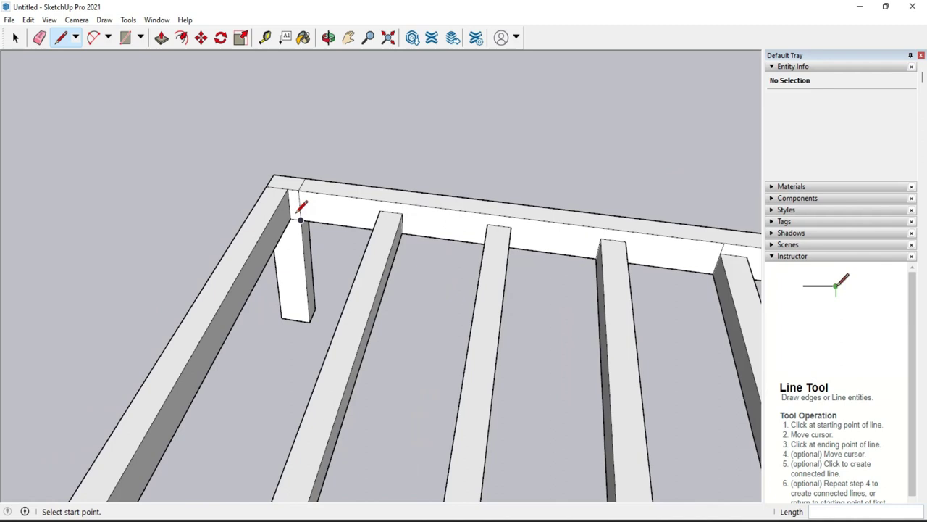
scroll(298, 212, down, 2)
scroll(299, 218, up, 3)
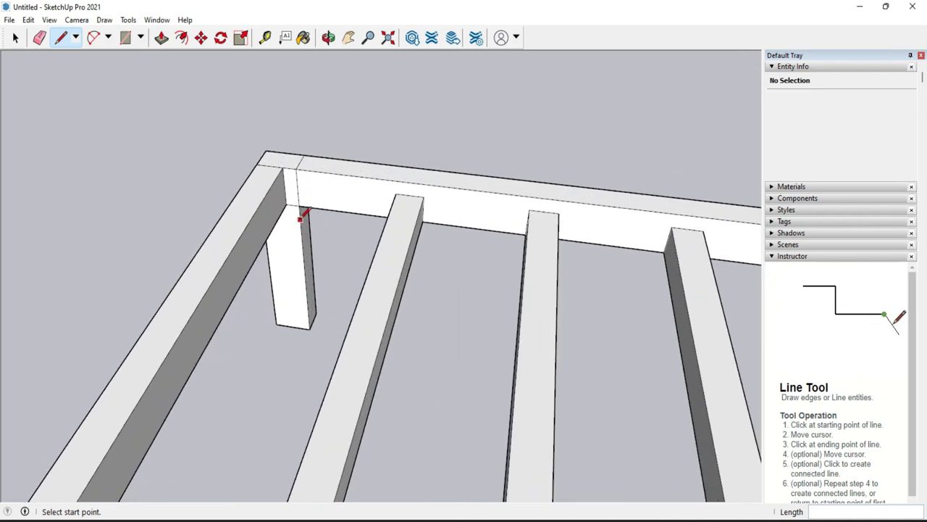
scroll(296, 207, up, 2)
key(t)
click(289, 197)
text(2")
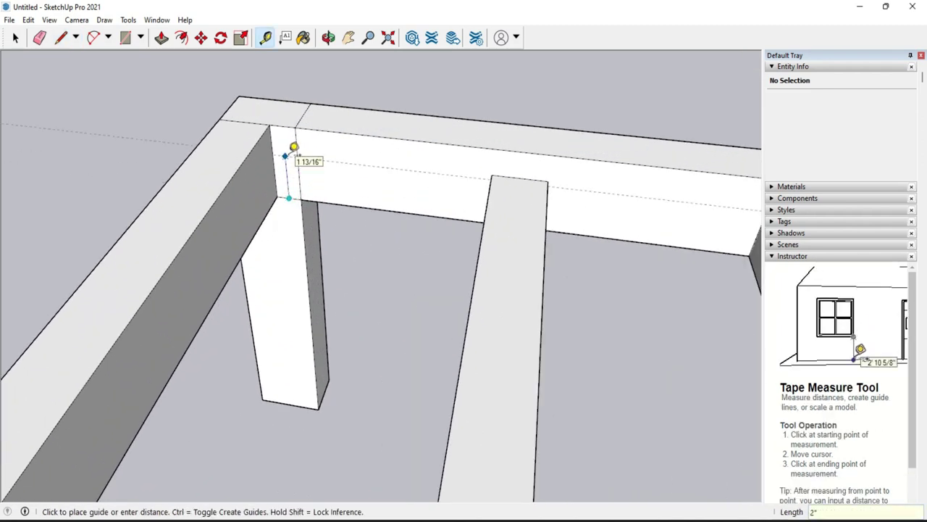
key(Return)
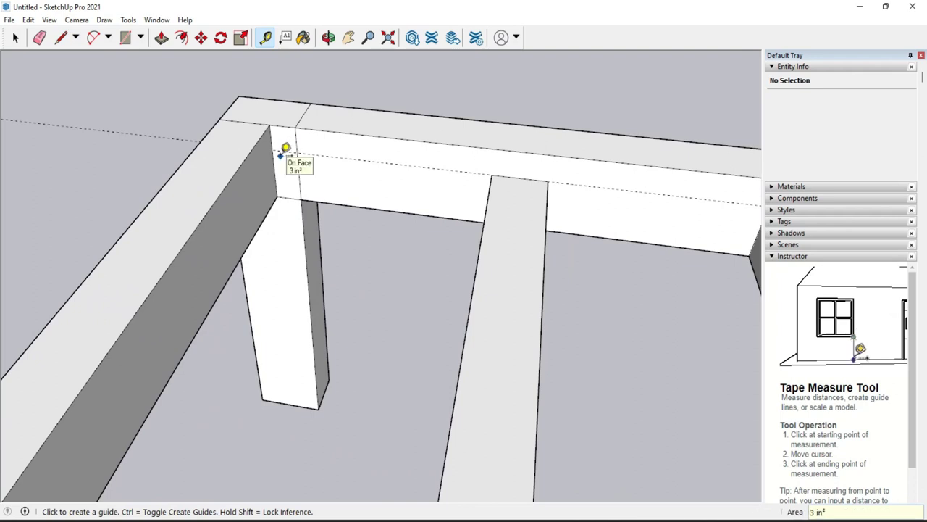
key(l)
mouse_move(270, 150)
mouse_down()
mouse_move(298, 150)
mouse_move(300, 198)
mouse_up()
Step: Push/Pull the small end face 5' along the inside of the rail to form the ledge
scroll(297, 185, down, 3)
scroll(288, 175, down, 3)
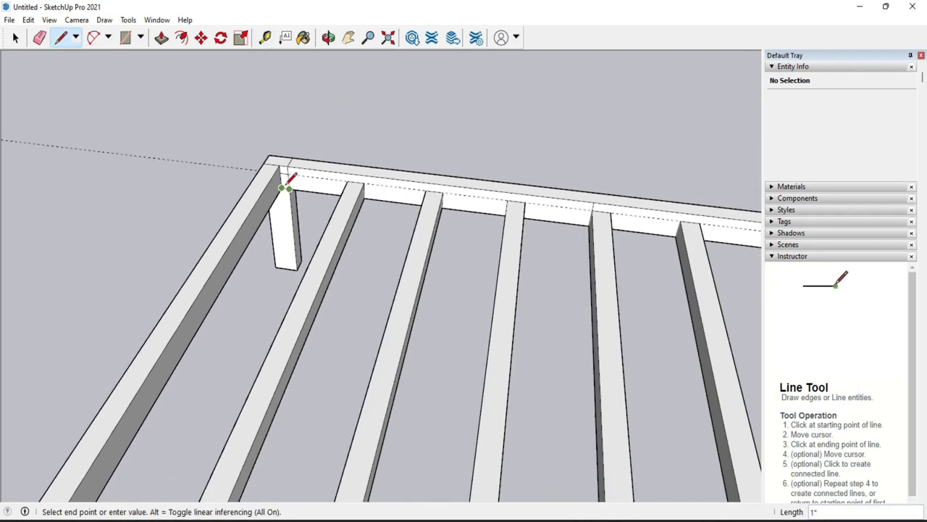
middle_drag(290, 180, 290, 182)
key(p)
mouse_move(286, 207)
mouse_down()
mouse_move(183, 472)
mouse_move(174, 467)
mouse_up()
mouse_move(161, 449)
middle_down()
mouse_move(77, 327)
mouse_move(93, 325)
middle_up()
Step: Draw a small rectangle at the ledge's end near the frame's right corner
scroll(465, 275, up, 2)
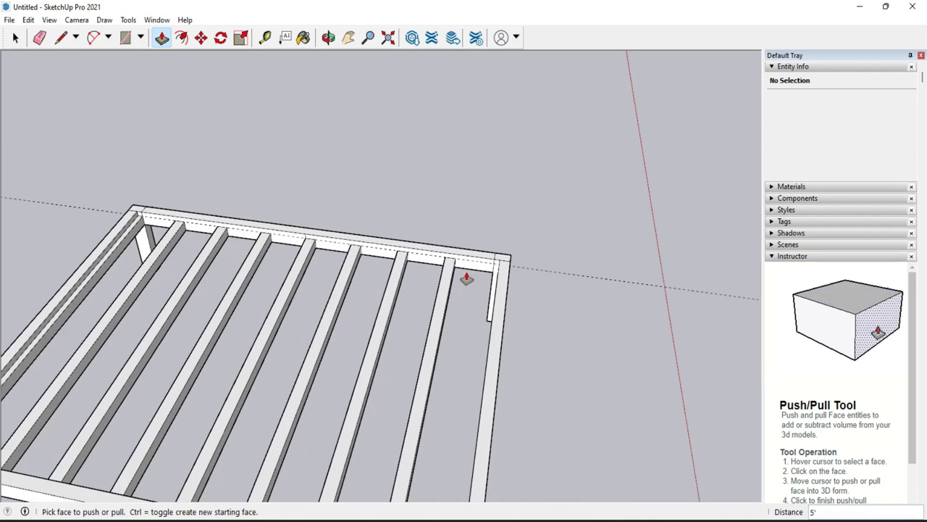
scroll(497, 261, up, 2)
scroll(500, 287, up, 2)
scroll(500, 290, up, 3)
key(l)
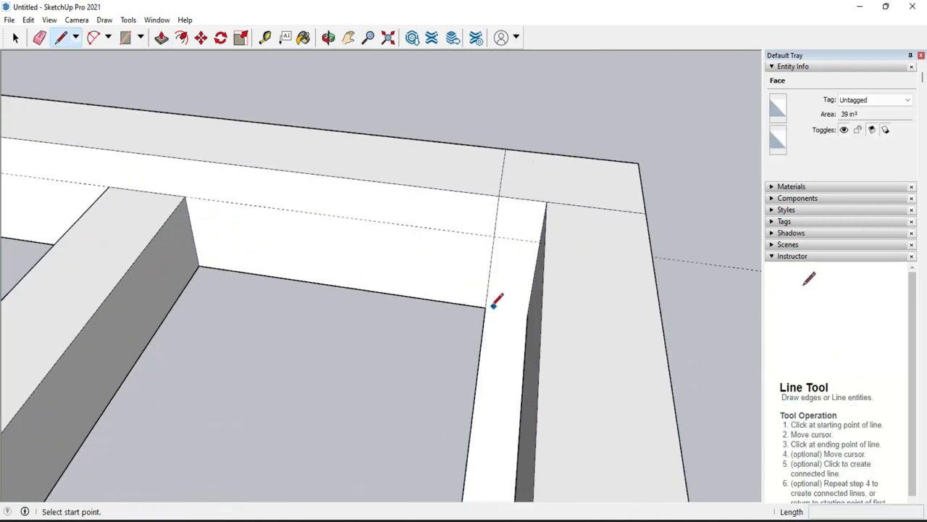
click(485, 307)
key(Escape)
key(r)
click(493, 235)
click(528, 312)
Step: Orbit around the bed frame to review the ledge beneath the slats
scroll(470, 268, down, 2)
scroll(482, 269, down, 2)
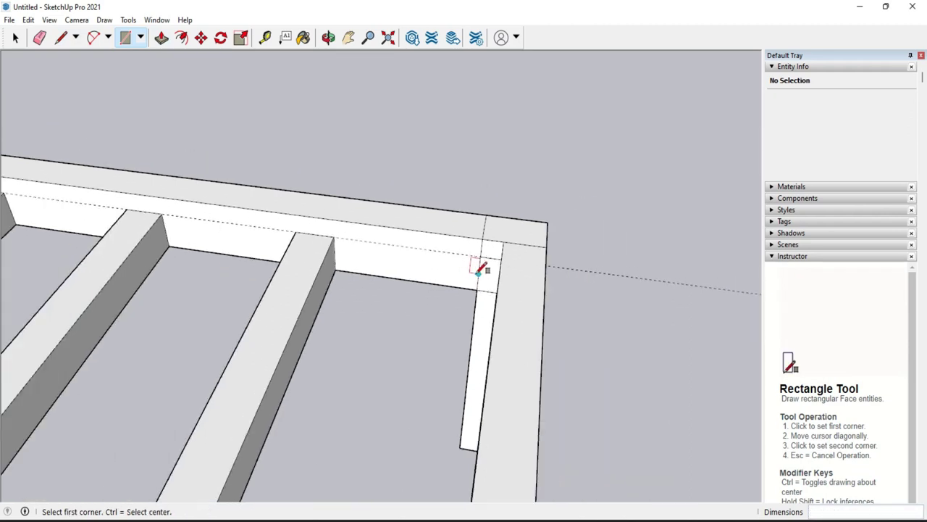
scroll(487, 283, down, 2)
key(p)
scroll(475, 269, down, 2)
scroll(469, 259, down, 2)
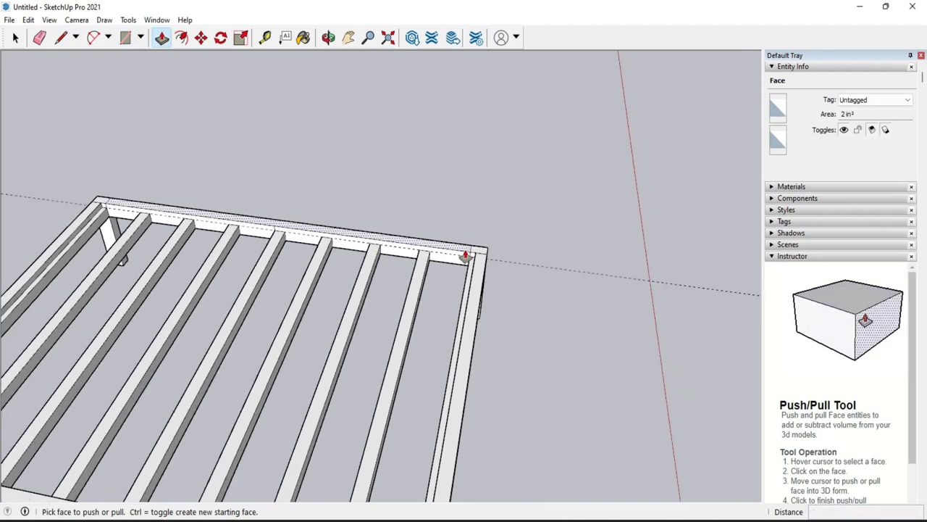
scroll(470, 256, down, 2)
scroll(466, 258, down, 1)
scroll(467, 260, up, 2)
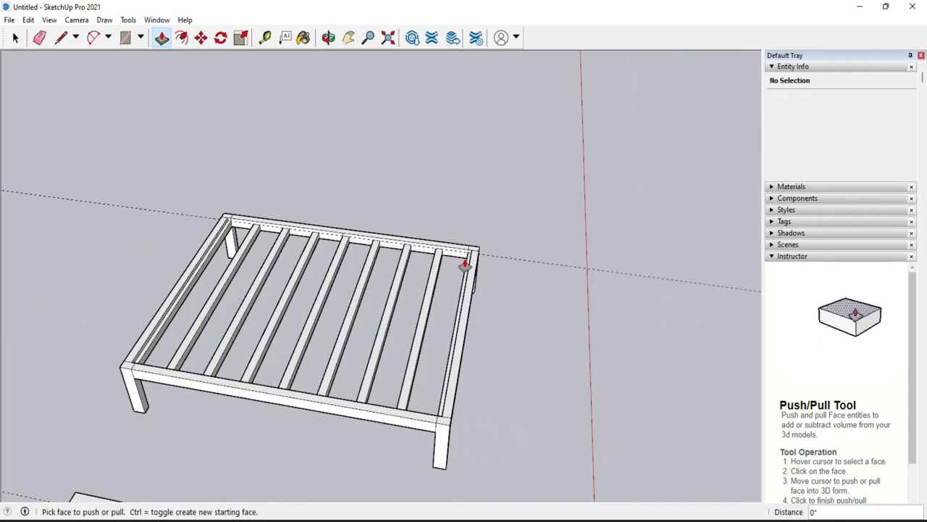
mouse_move(478, 313)
middle_down()
mouse_move(538, 317)
mouse_move(669, 236)
mouse_move(606, 333)
mouse_move(424, 336)
mouse_move(314, 387)
mouse_move(572, 326)
mouse_move(544, 350)
mouse_move(555, 370)
mouse_move(515, 391)
mouse_move(358, 331)
mouse_move(350, 282)
mouse_move(372, 196)
mouse_move(355, 287)
mouse_move(258, 268)
mouse_move(288, 240)
mouse_move(422, 220)
mouse_move(449, 397)
mouse_move(478, 369)
mouse_move(609, 441)
mouse_move(663, 442)
mouse_move(460, 256)
middle_up()
Step: Select the 60 in² ledge strip on the left rail with Push/Pull and enter a 1/4" distance
scroll(459, 256, up, 3)
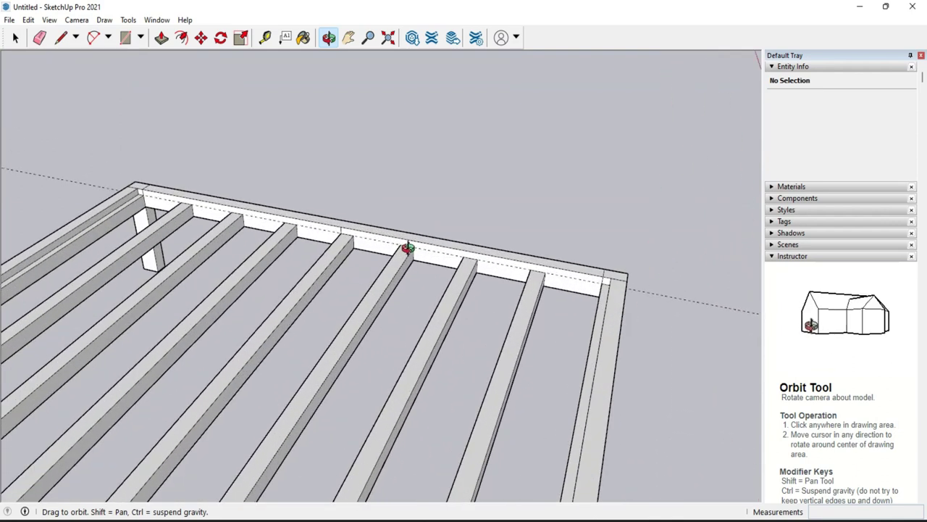
scroll(405, 253, up, 3)
key(e)
scroll(426, 207, down, 2)
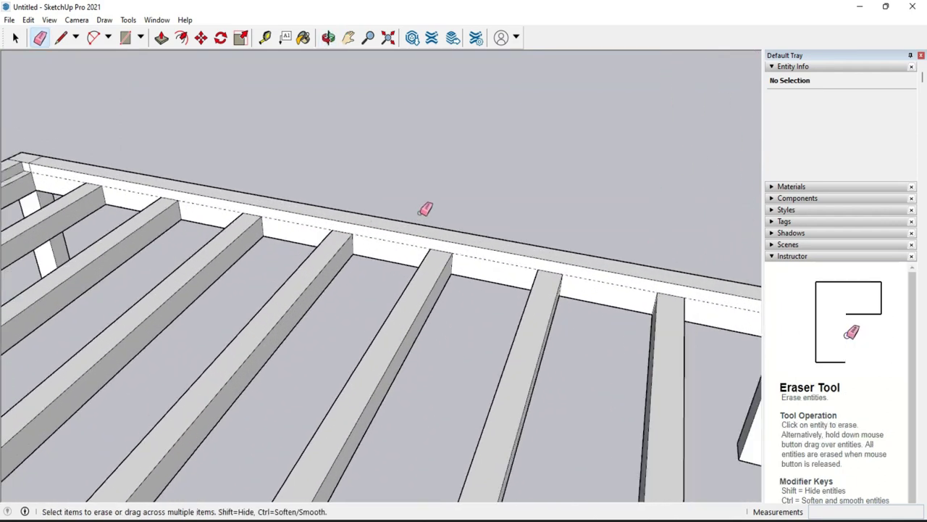
scroll(427, 203, down, 3)
scroll(427, 204, down, 2)
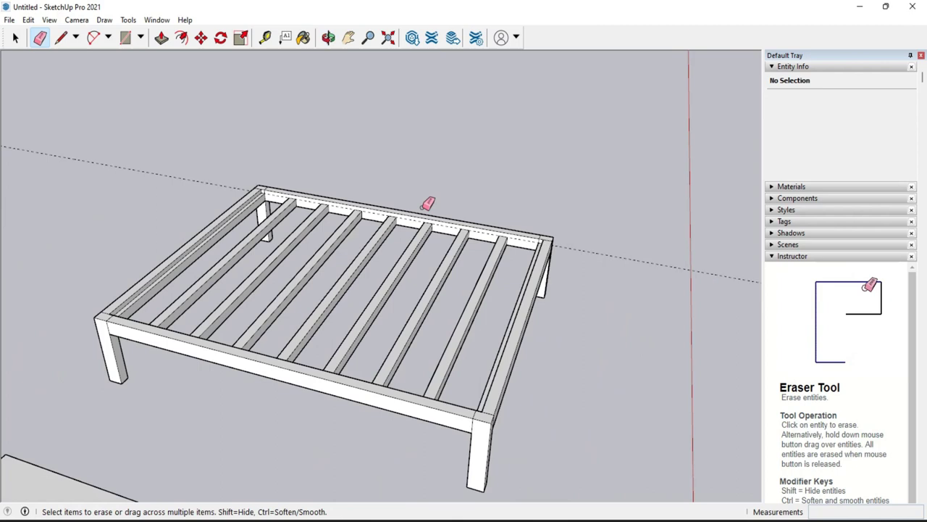
scroll(428, 203, down, 1)
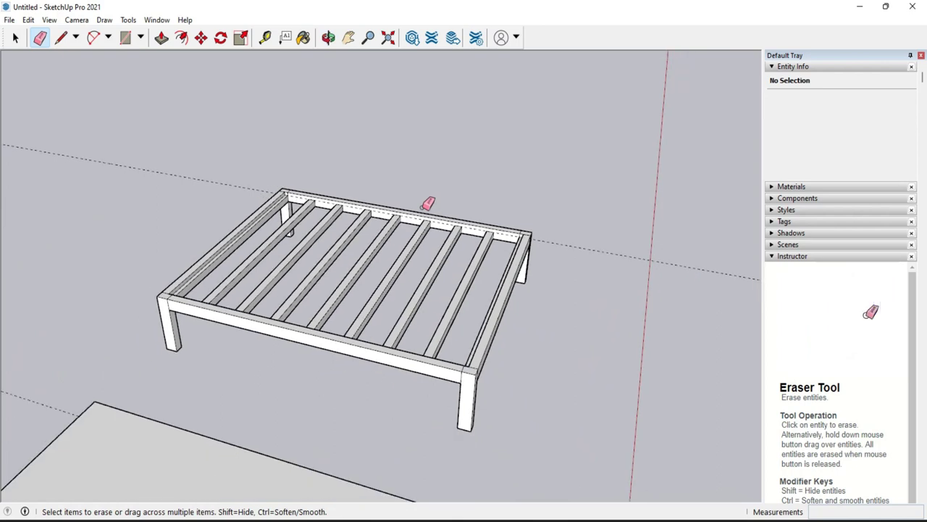
scroll(207, 262, up, 1)
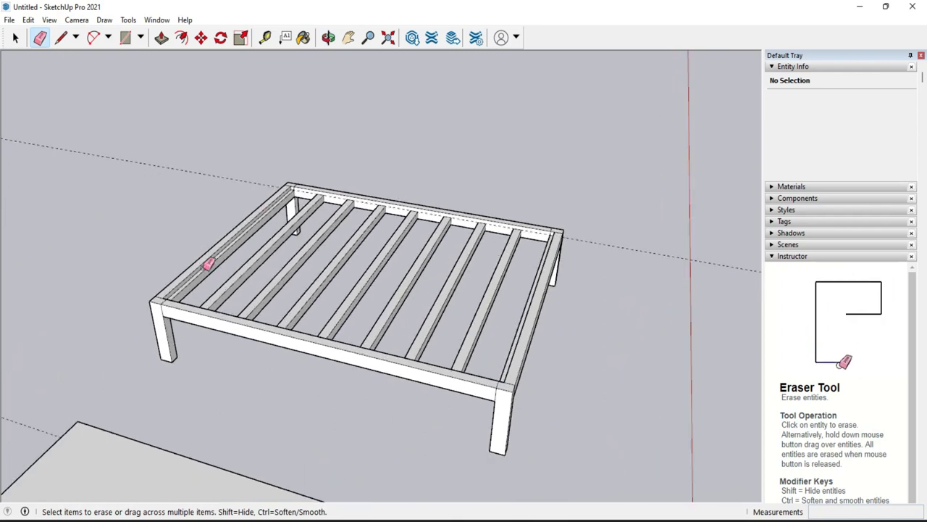
scroll(203, 285, up, 2)
scroll(200, 279, up, 2)
key(p)
click(177, 276)
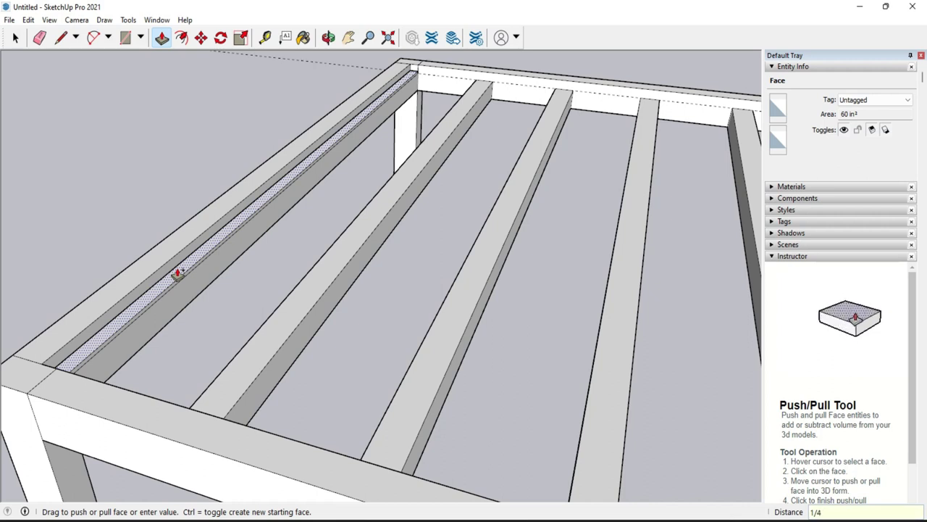
Step: Apply the 1/4" push to the ledge face
key(Return)
click(179, 274)
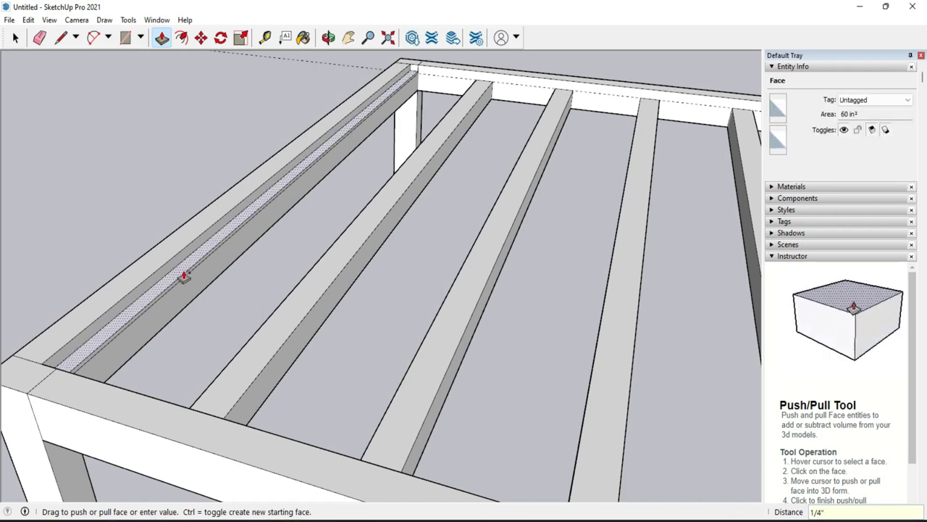
click(178, 284)
Step: Stretch the ledge's side face to the opposite rail, forming a flat panel over the slats
click(179, 284)
scroll(235, 304, down, 3)
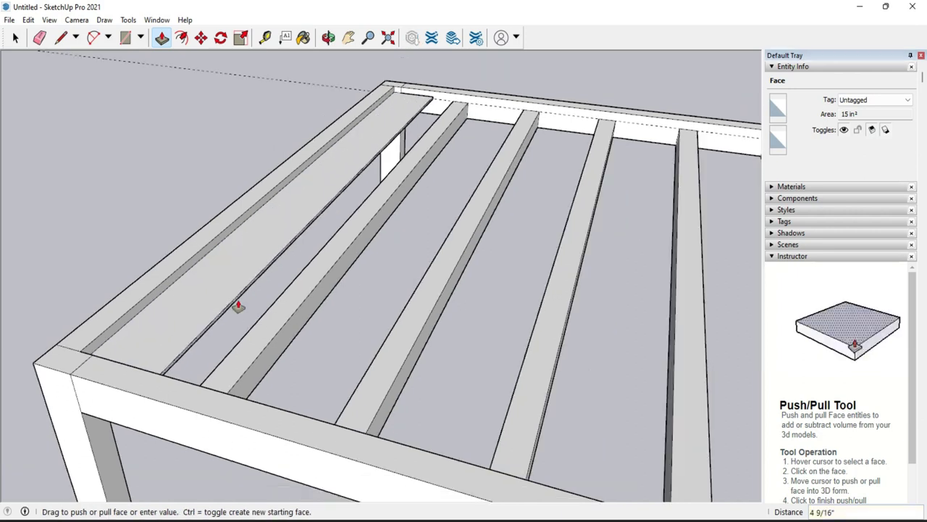
scroll(234, 304, down, 3)
scroll(234, 305, down, 2)
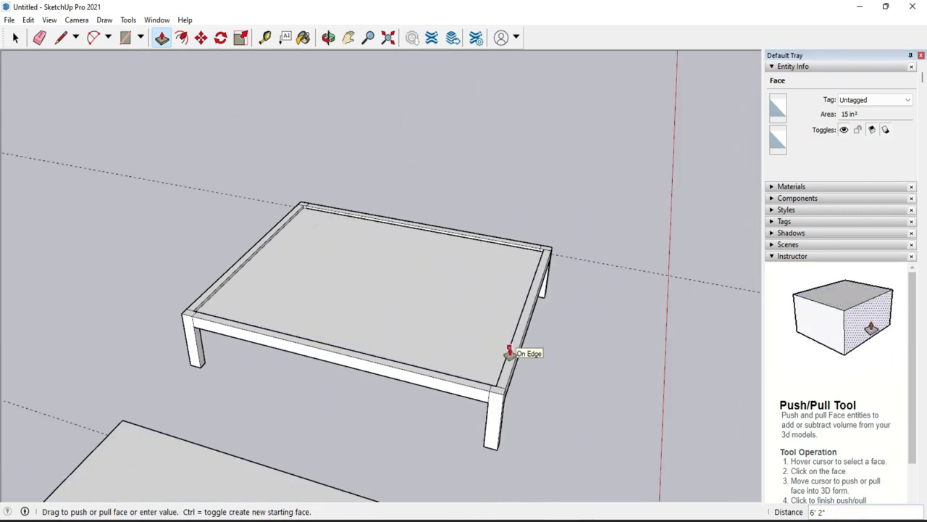
click(512, 292)
scroll(325, 290, down, 2)
scroll(472, 348, up, 2)
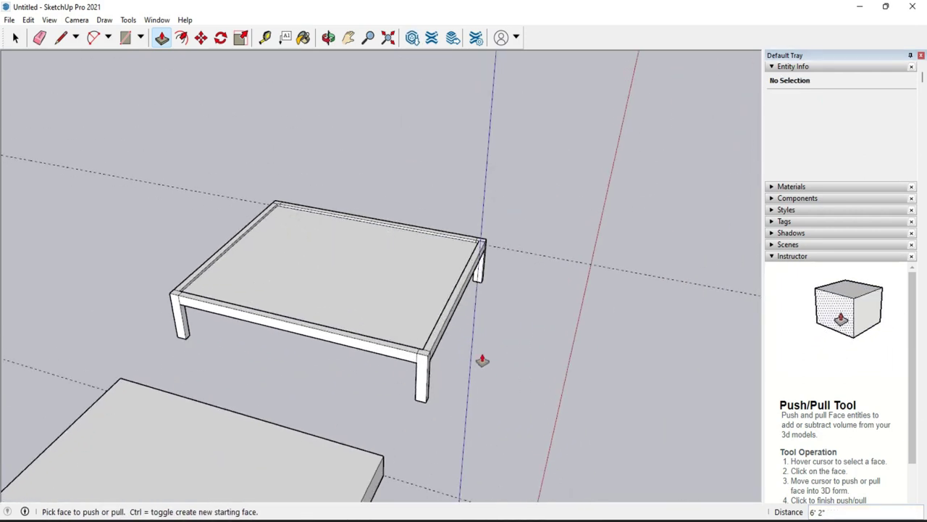
mouse_move(471, 369)
middle_down()
mouse_move(338, 208)
mouse_move(460, 321)
middle_up()
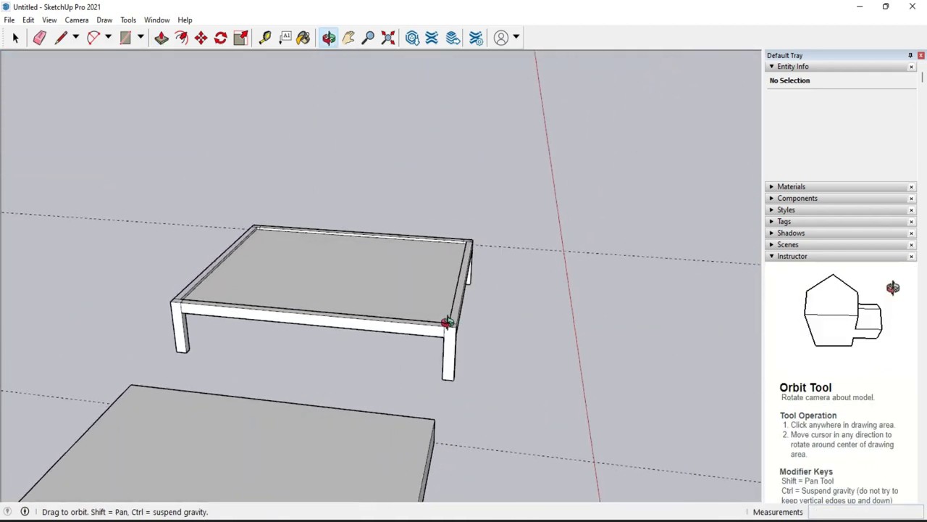
scroll(229, 304, up, 3)
mouse_move(230, 305)
middle_down()
mouse_move(319, 278)
mouse_move(130, 283)
mouse_move(166, 307)
mouse_move(118, 294)
mouse_move(246, 370)
middle_up()
scroll(206, 291, down, 3)
scroll(208, 292, down, 3)
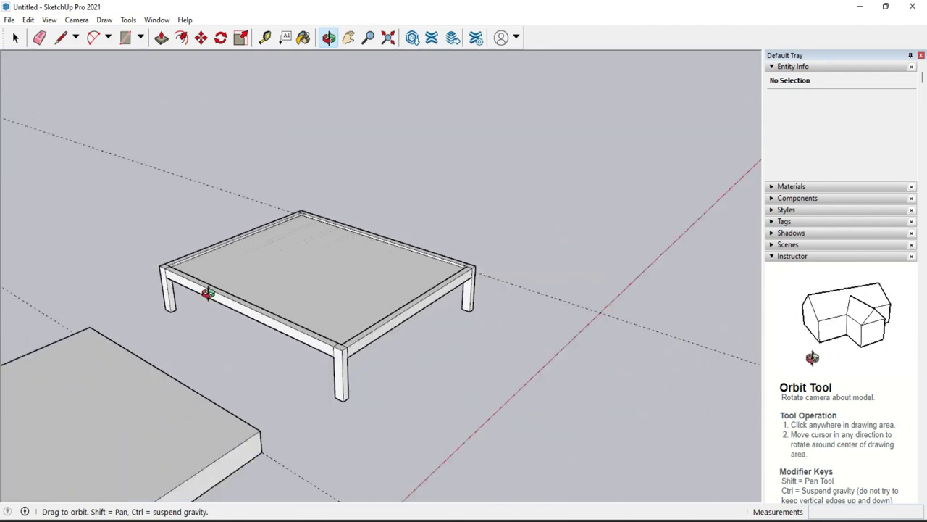
scroll(208, 293, down, 3)
mouse_move(208, 292)
middle_down()
mouse_move(453, 296)
mouse_move(286, 296)
middle_up()
scroll(191, 321, up, 2)
scroll(194, 326, up, 2)
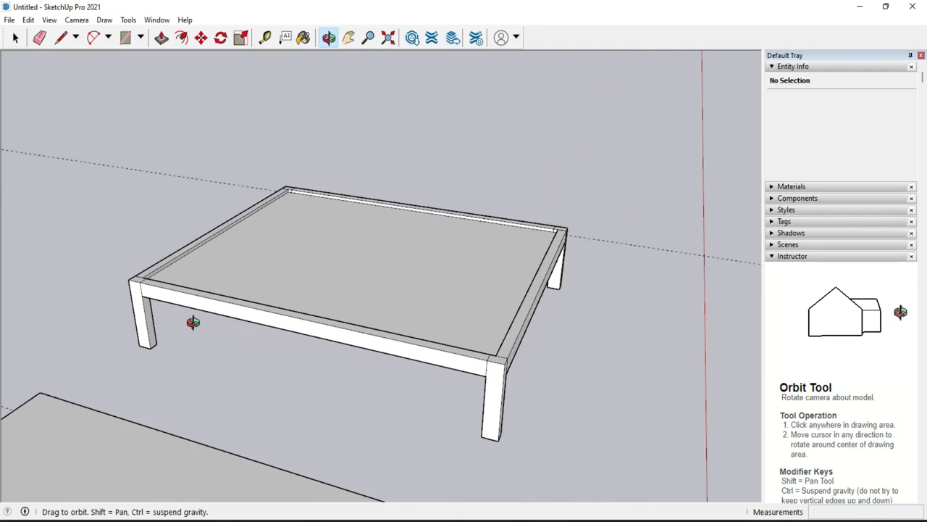
scroll(193, 321, up, 2)
scroll(114, 286, up, 2)
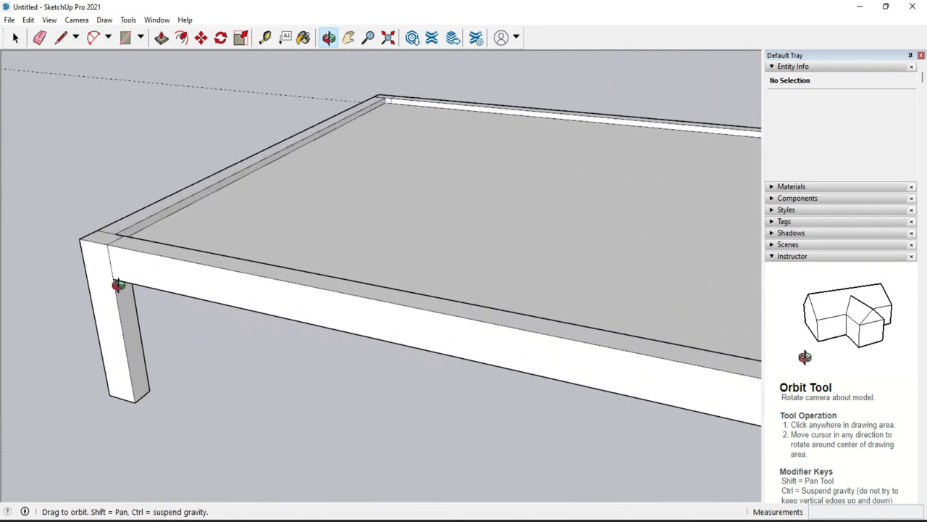
scroll(117, 284, up, 2)
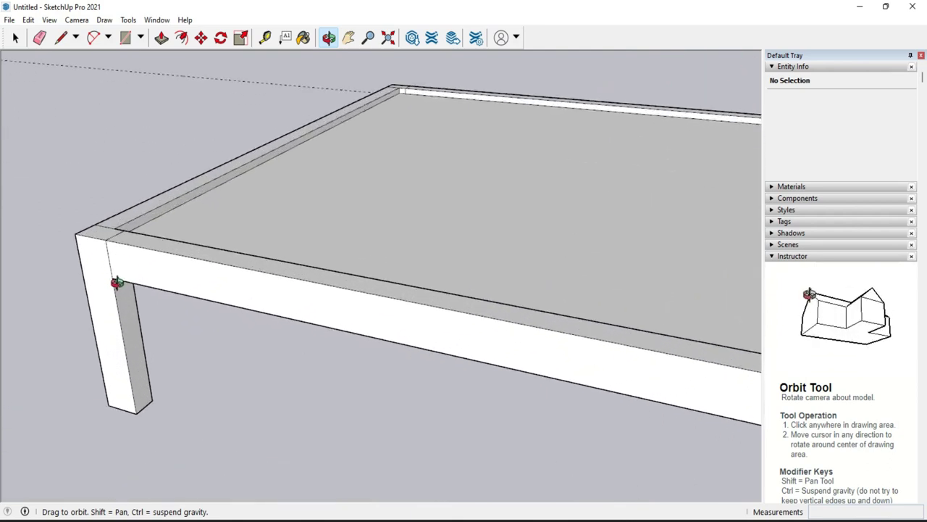
Step: Mark the front-left leg's foot with a guide and a 3" line across it
key(p)
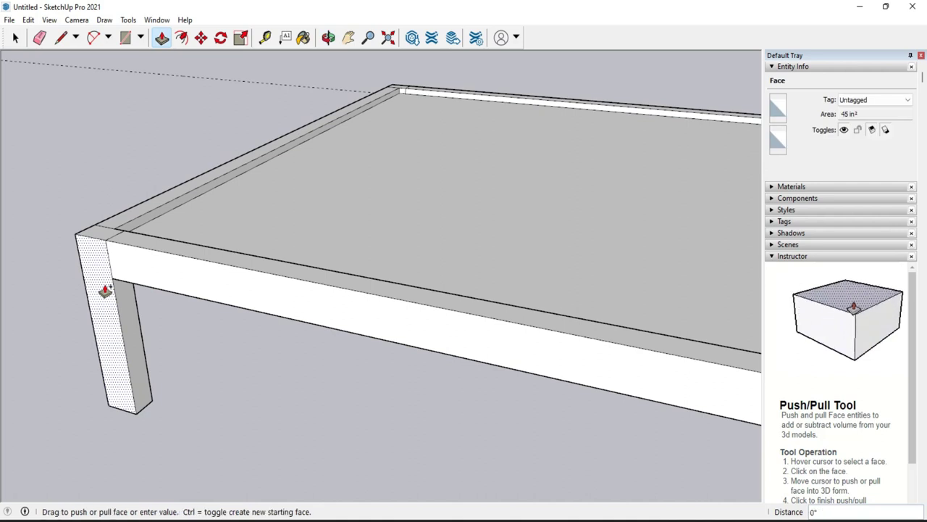
click(105, 289)
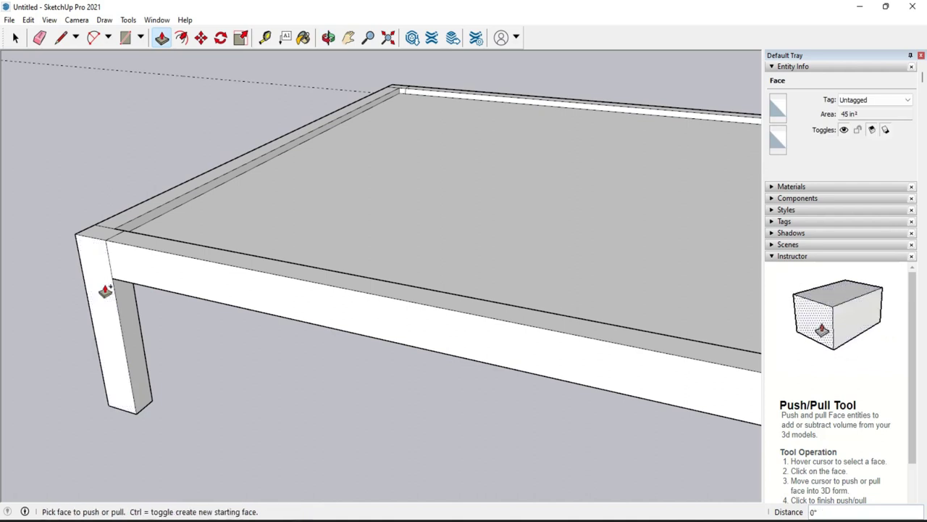
key(t)
text(1)
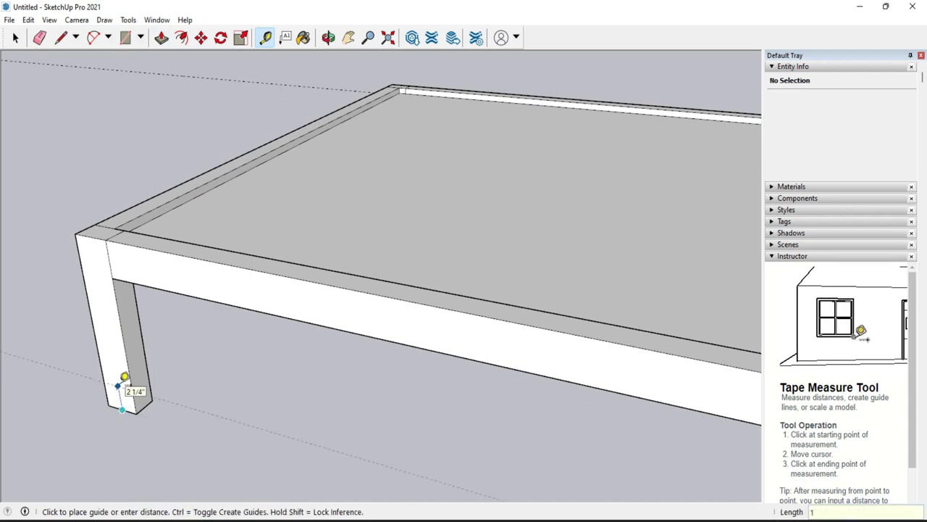
click(124, 377)
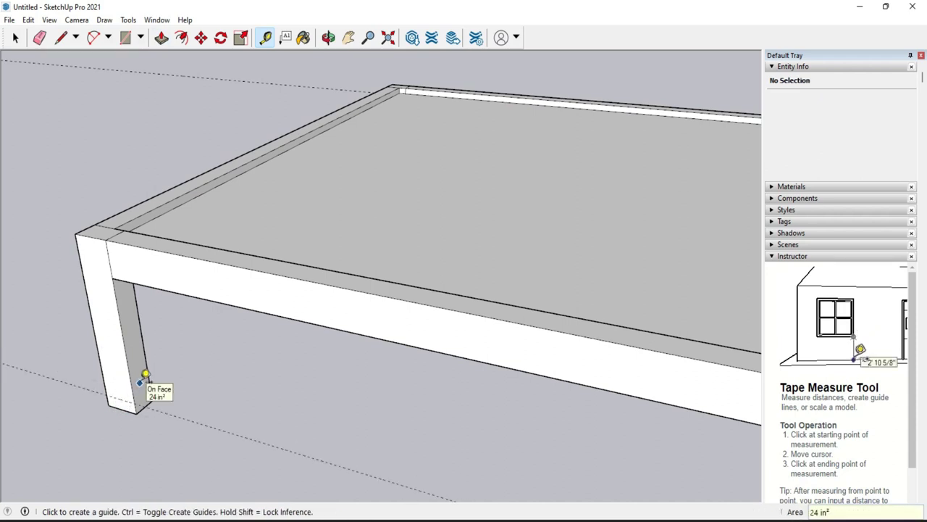
key(l)
click(108, 397)
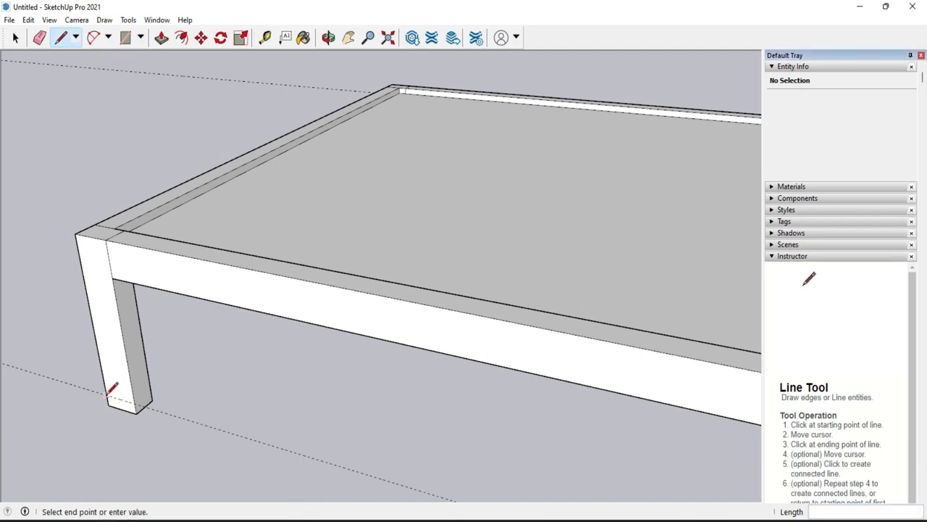
click(135, 401)
Step: Pull the leg's front face above the foot out 3/4"
key(p)
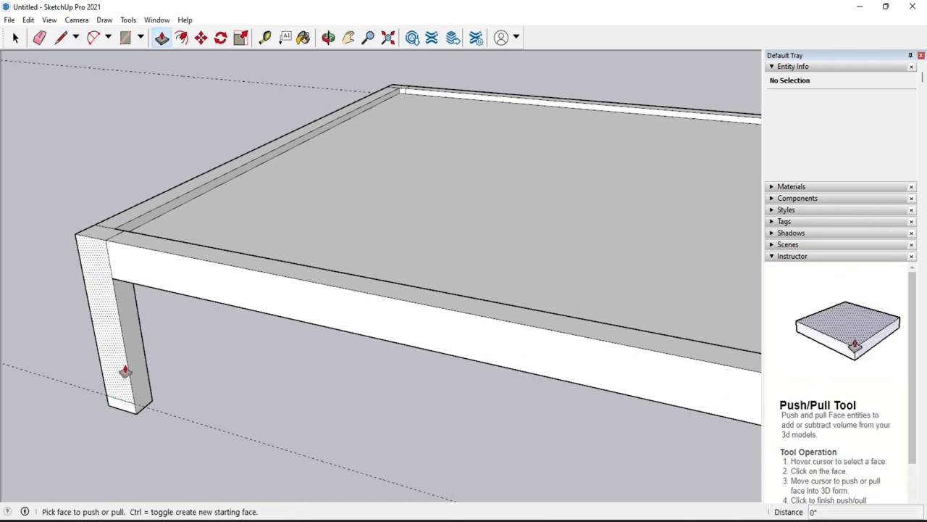
click(122, 372)
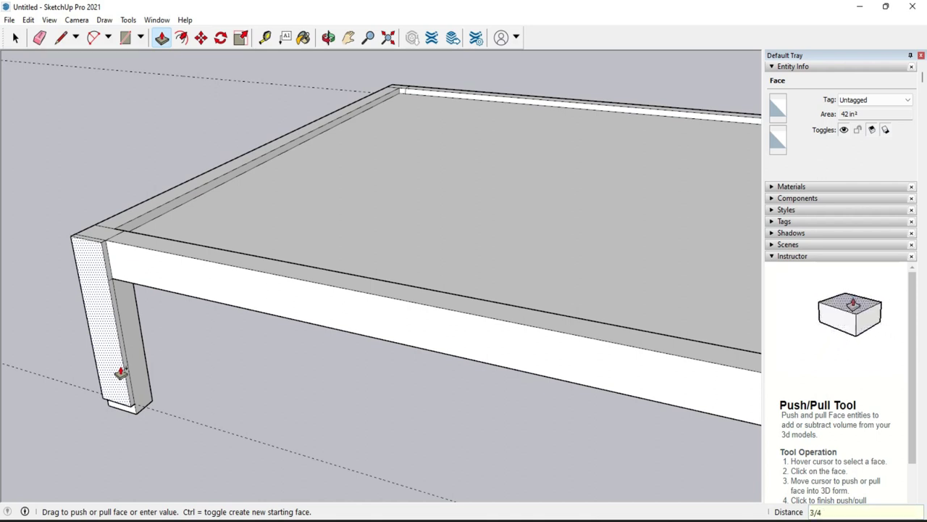
key(Return)
key(e)
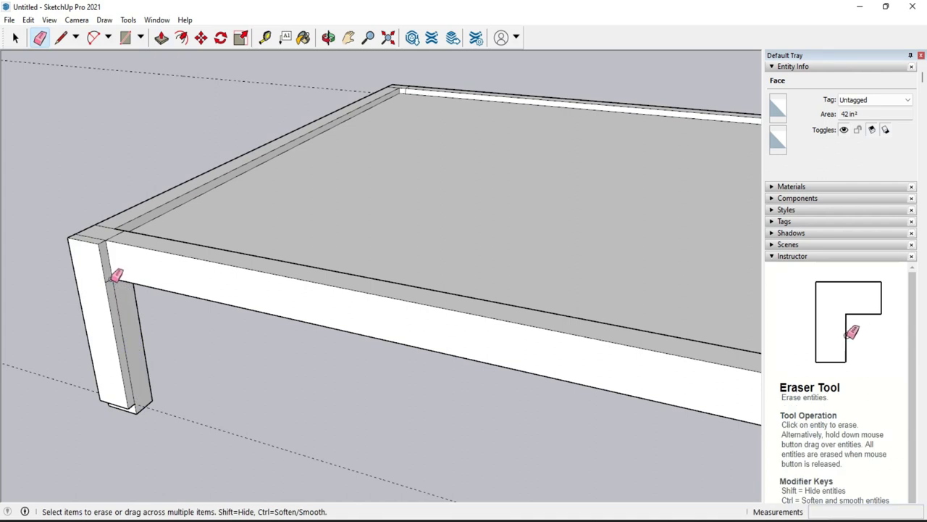
scroll(116, 276, down, 5)
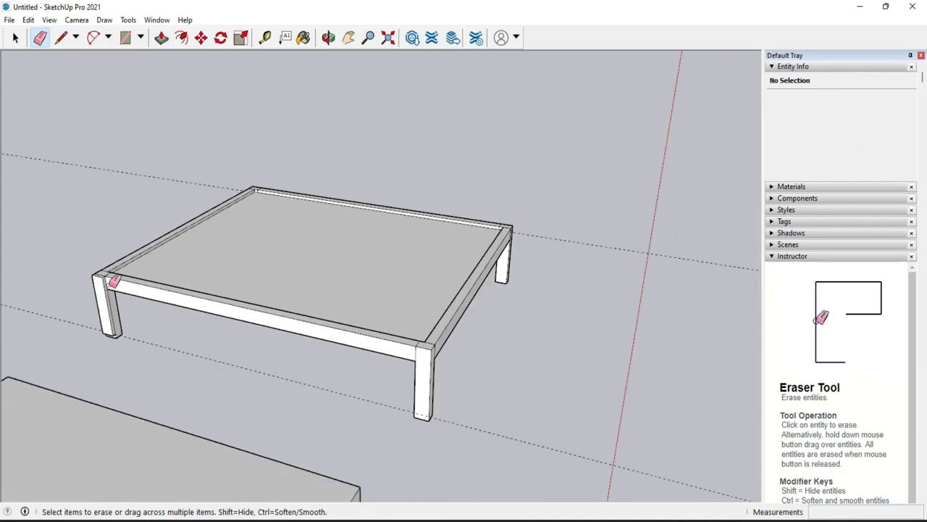
Step: Pull the front-left leg face out another 1/4"
key(p)
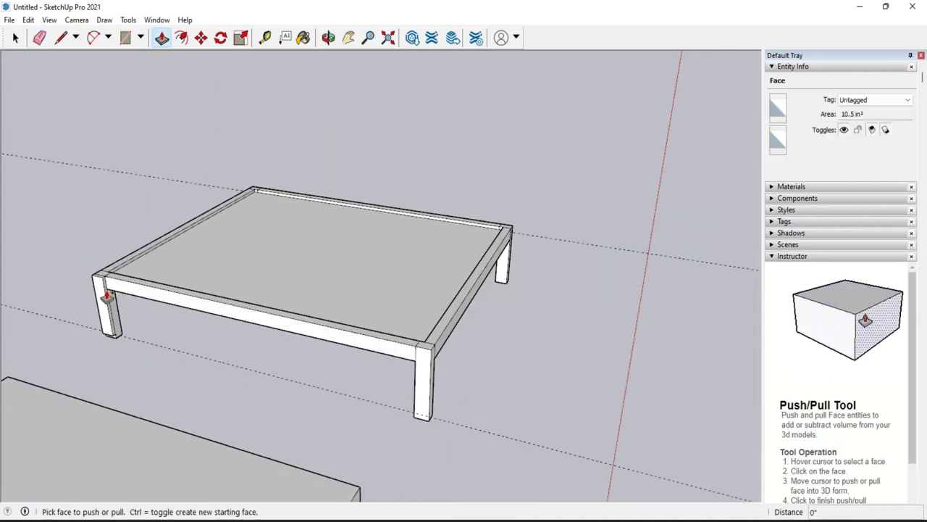
scroll(109, 297, up, 2)
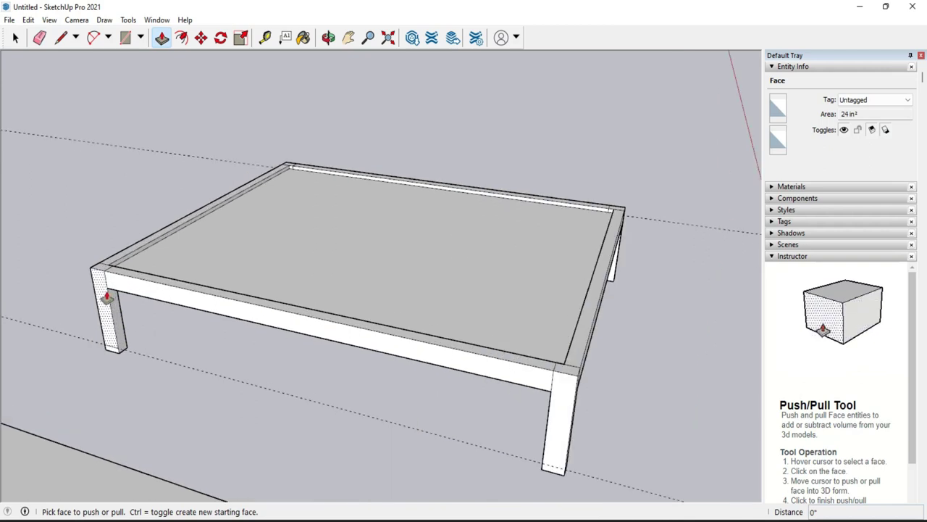
scroll(107, 298, up, 2)
click(104, 299)
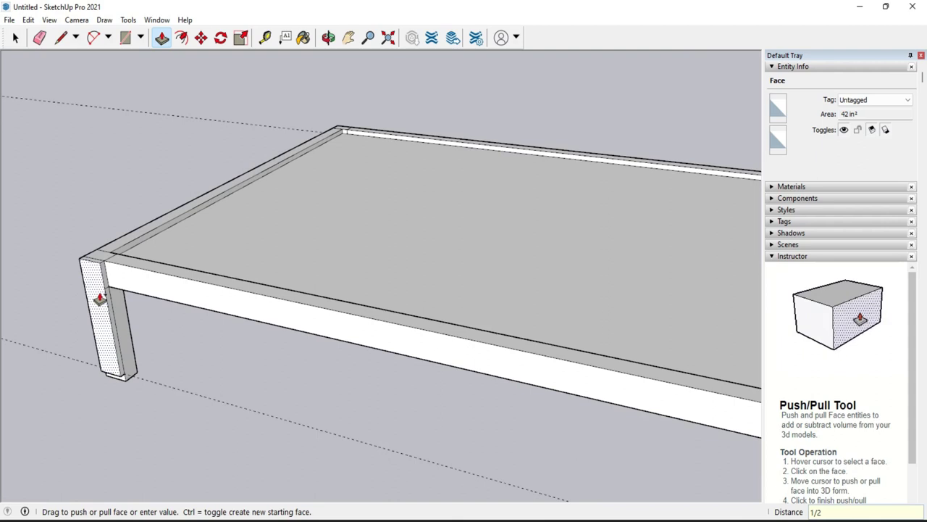
key(Return)
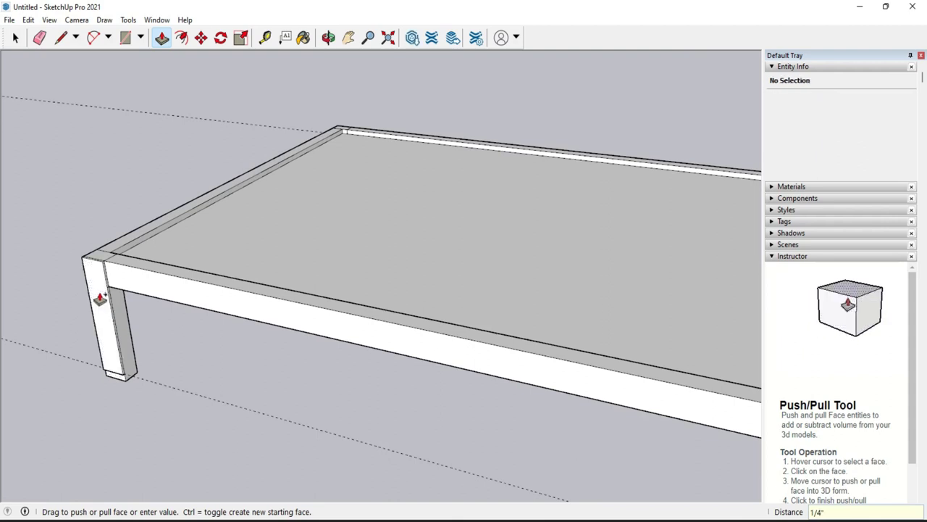
click(109, 303)
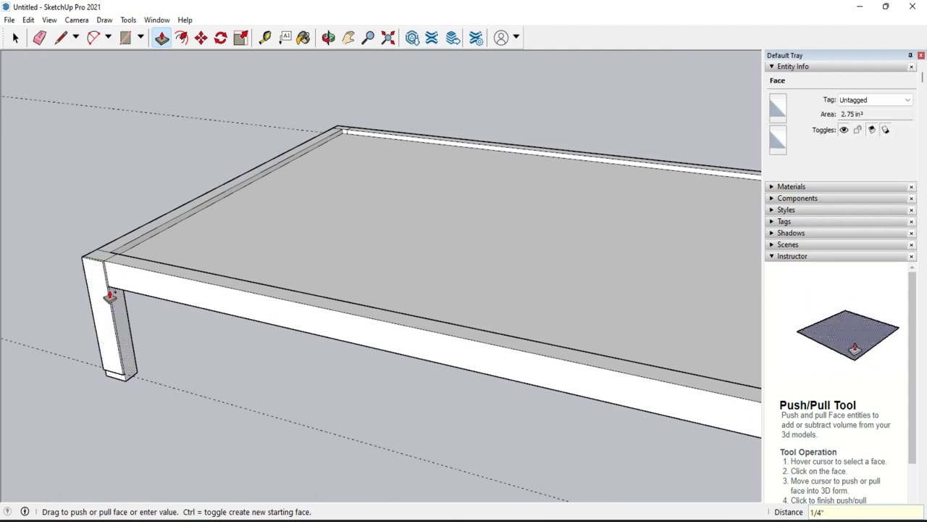
scroll(109, 297, up, 2)
scroll(112, 290, up, 2)
key(e)
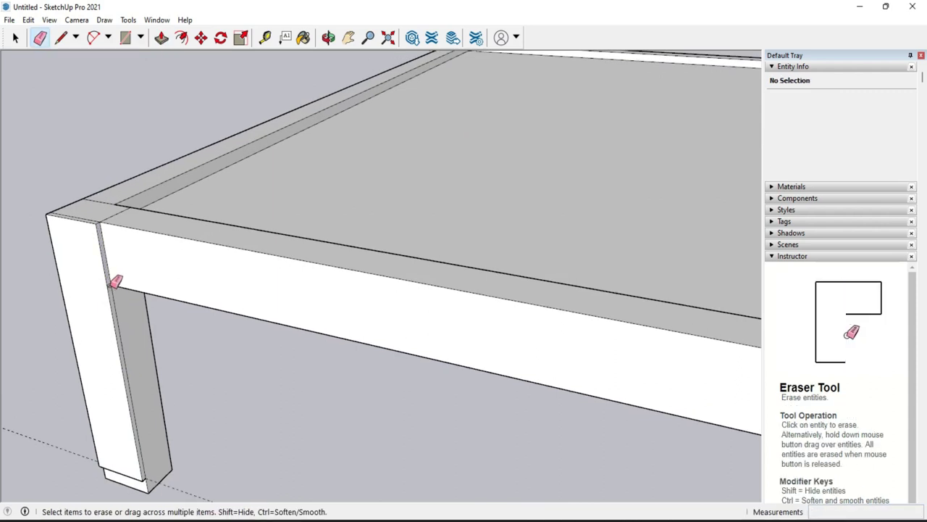
scroll(115, 282, up, 2)
Step: Extend the side face 6' 4" along the frame into a solid side panel
key(p)
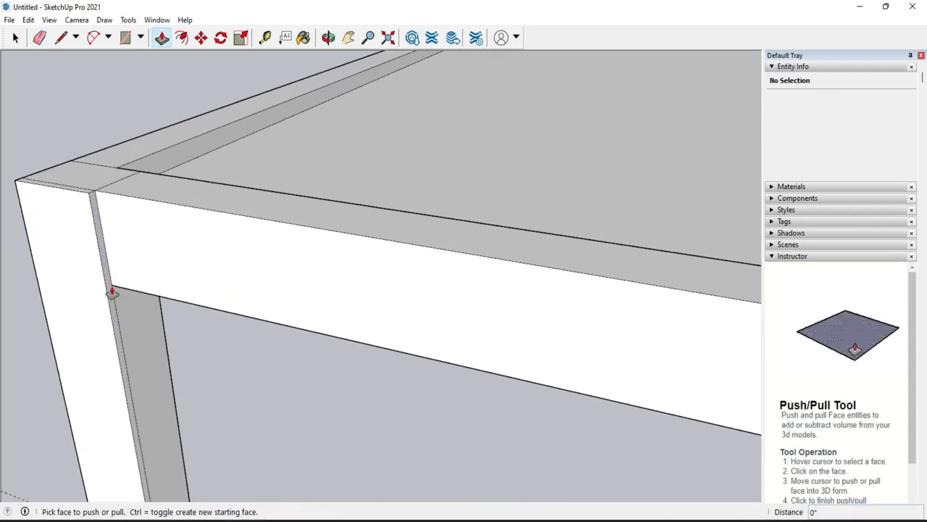
click(113, 292)
scroll(113, 293, down, 1)
click(114, 293)
click(114, 294)
scroll(114, 293, down, 3)
scroll(145, 310, down, 2)
scroll(145, 306, down, 2)
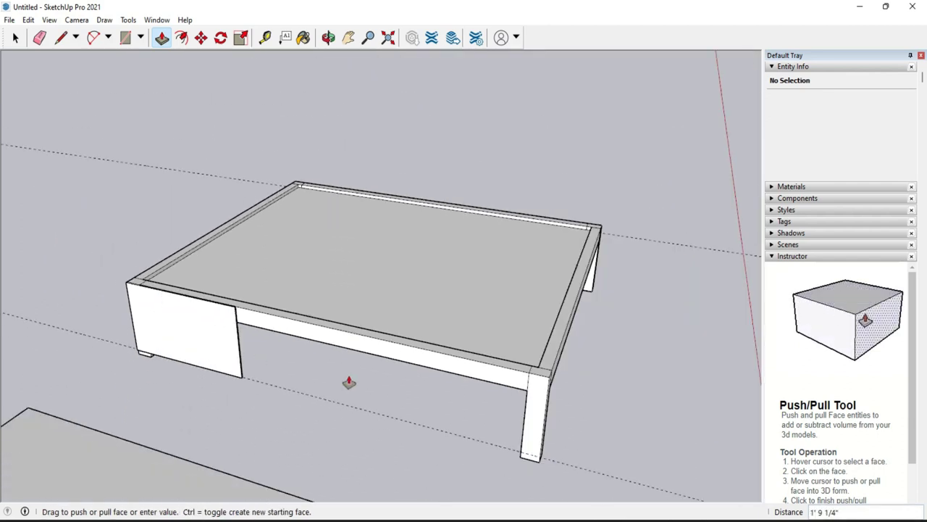
click(552, 383)
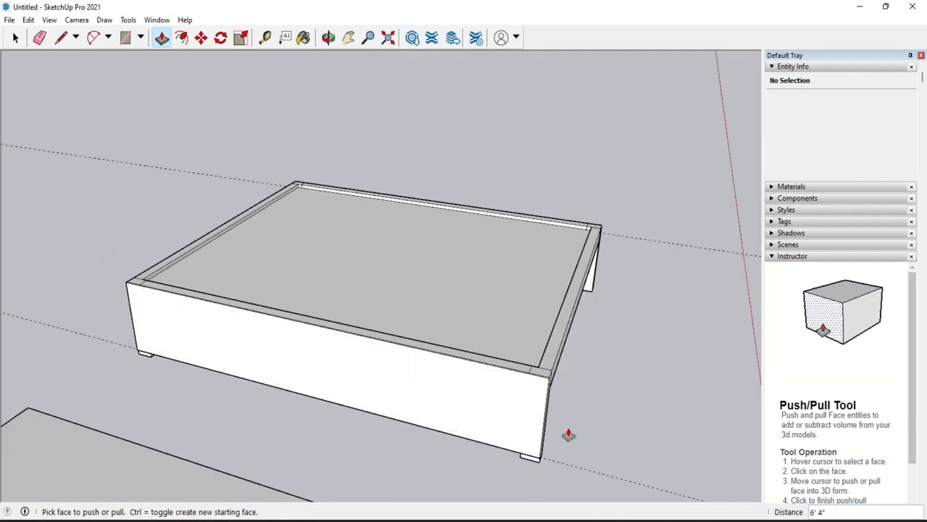
mouse_move(593, 437)
middle_down()
mouse_move(265, 399)
mouse_move(211, 367)
middle_up()
Step: Push the other corner leg's thin face out 1/4"
scroll(124, 306, up, 2)
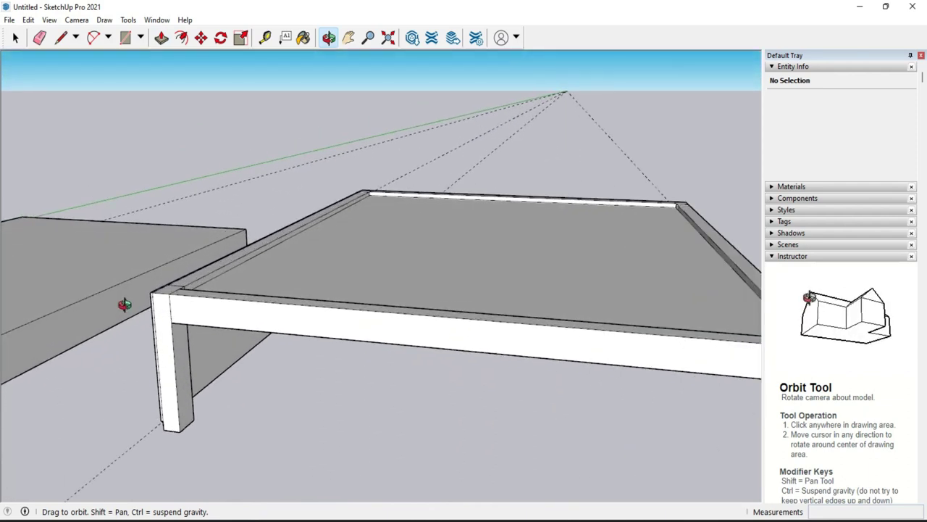
scroll(158, 311, up, 2)
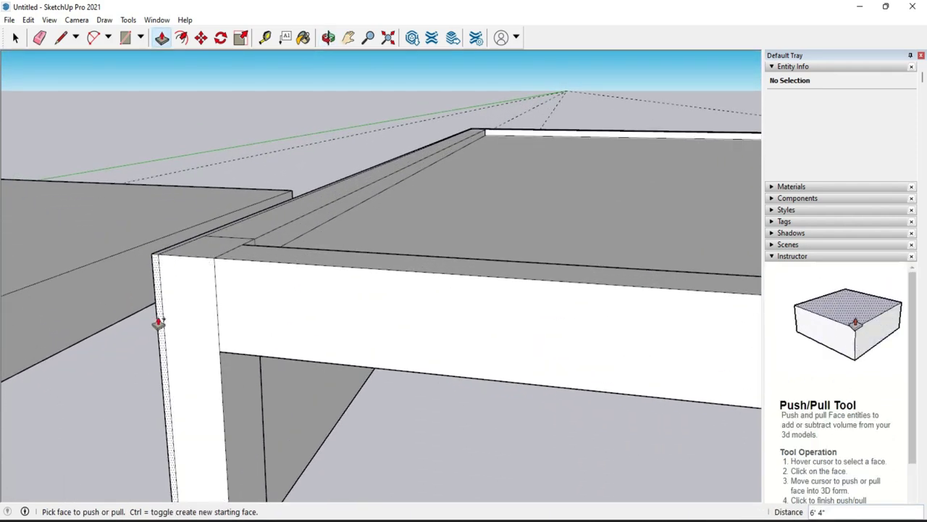
click(156, 319)
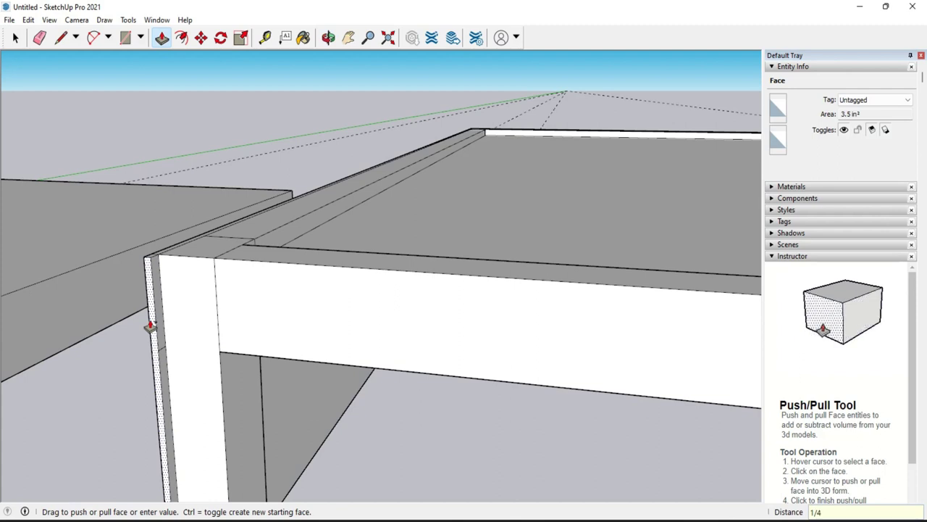
click(150, 325)
scroll(150, 325, up, 1)
key(e)
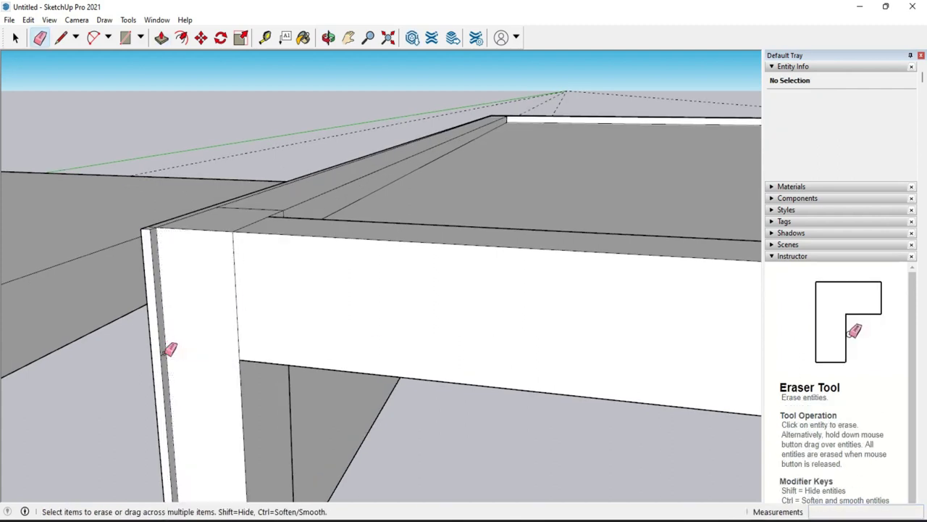
scroll(140, 285, down, 3)
scroll(95, 333, down, 3)
scroll(95, 334, down, 2)
Step: Extend the end face 5' 4" across the frame into a solid end panel
key(p)
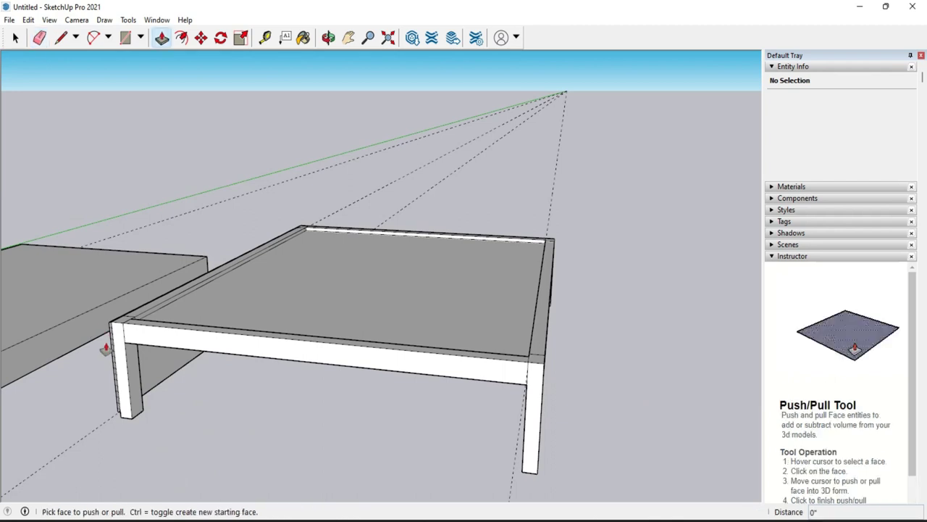
scroll(113, 359, up, 1)
scroll(113, 366, up, 1)
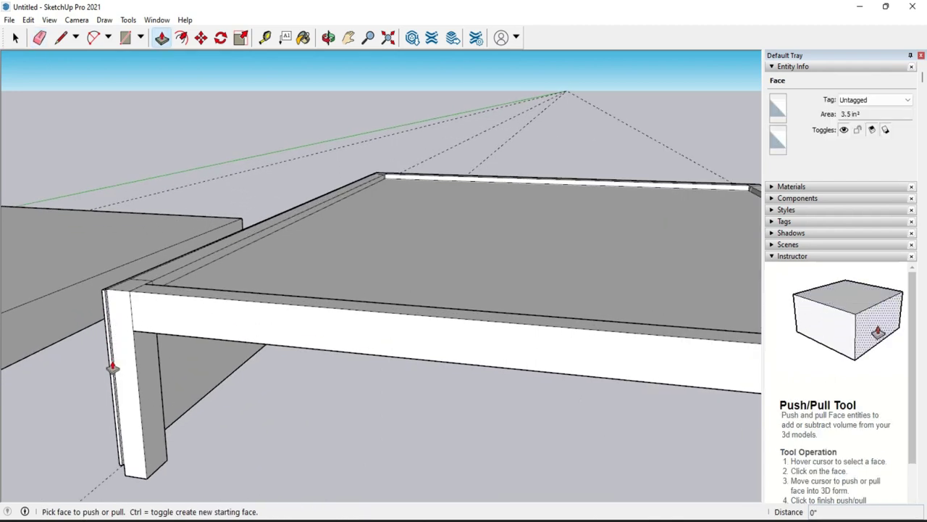
click(113, 373)
scroll(145, 308, down, 3)
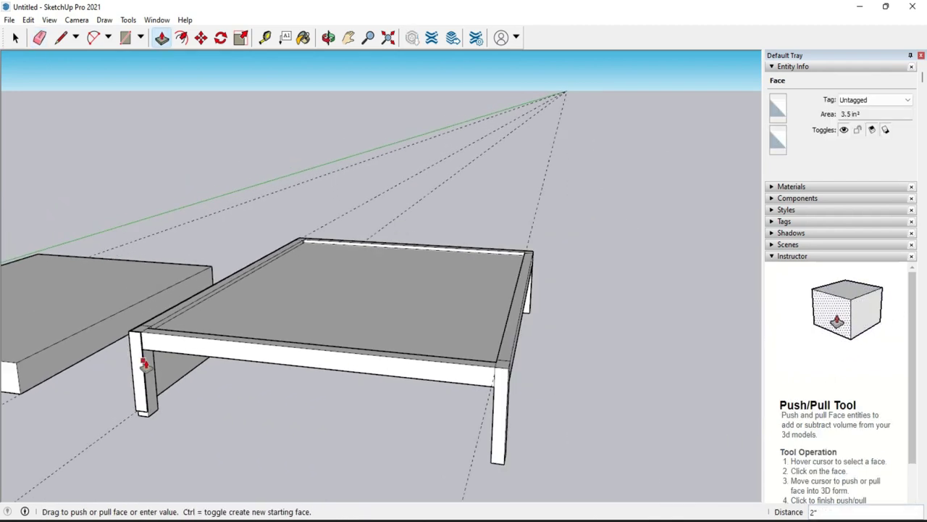
click(507, 396)
mouse_move(550, 437)
middle_down()
mouse_move(472, 435)
mouse_move(186, 383)
mouse_move(140, 352)
middle_up()
scroll(141, 334, up, 2)
scroll(119, 312, up, 2)
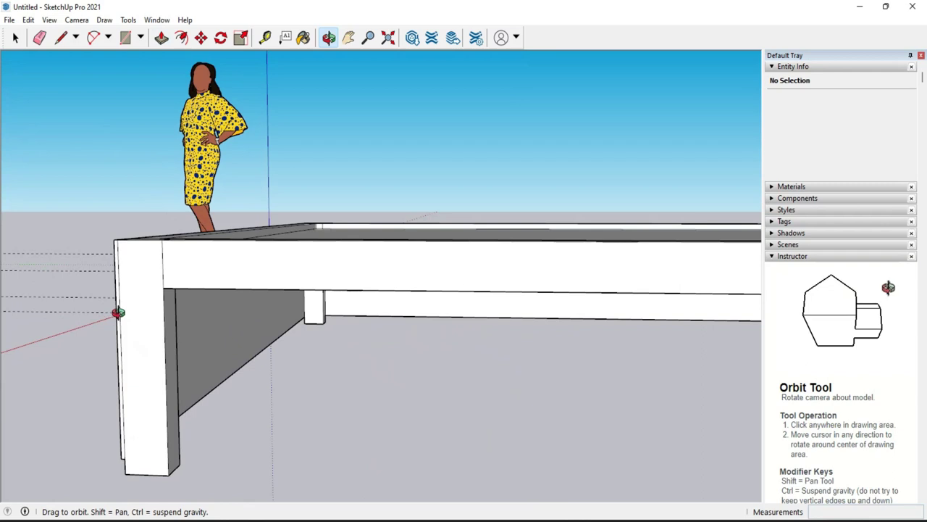
Step: Pull the front leg's side face out 1/4"
key(p)
click(115, 323)
text(1/4)
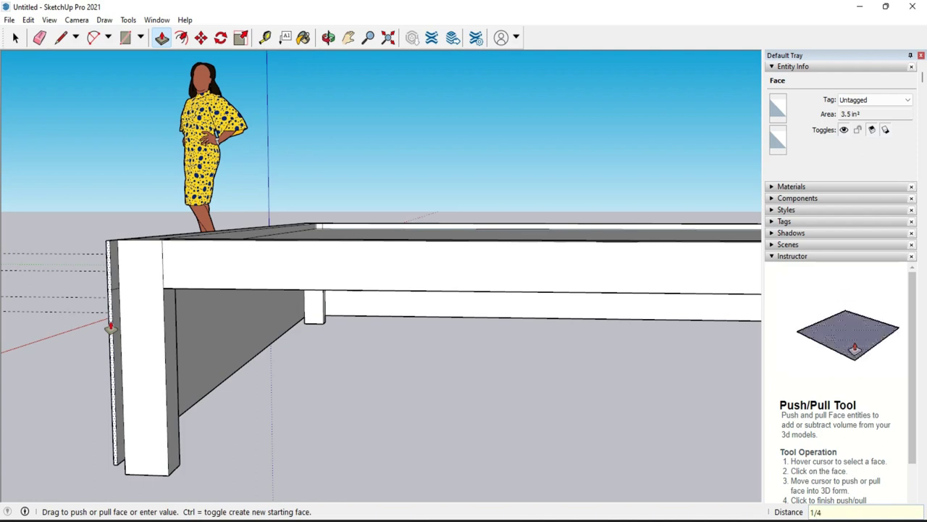
key(Return)
scroll(126, 307, up, 2)
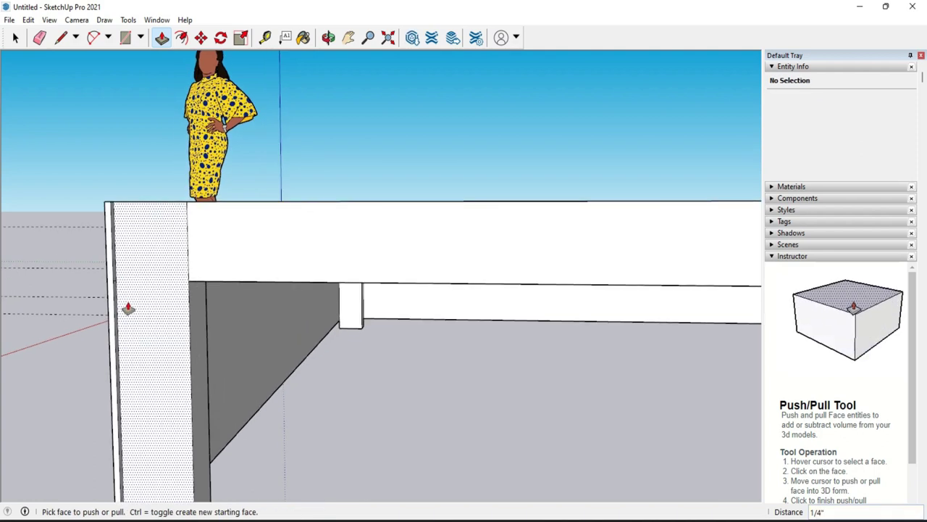
scroll(120, 323, up, 2)
key(e)
scroll(111, 239, up, 2)
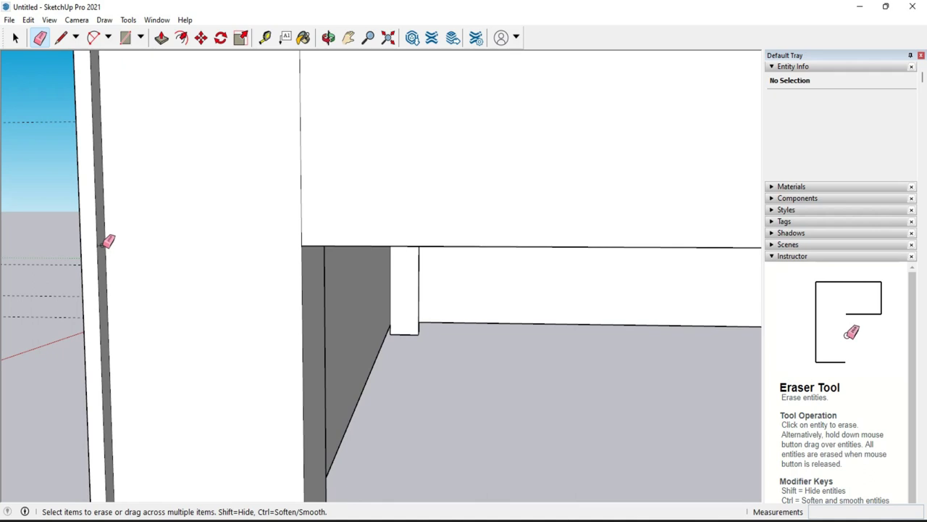
Step: Stretch the thin leg face about 6' 7" to close the frame's other long side
key(p)
click(101, 255)
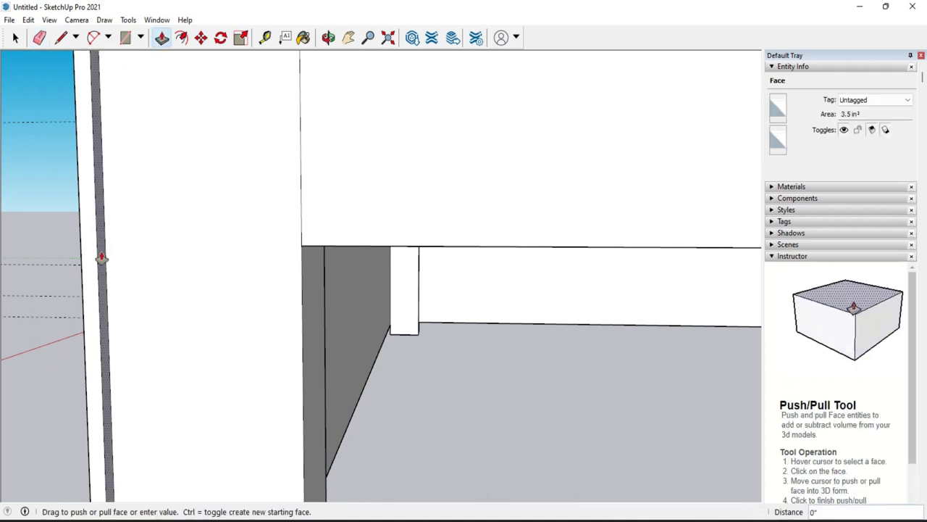
scroll(102, 259, down, 1)
scroll(102, 260, down, 2)
scroll(100, 259, down, 2)
scroll(100, 259, down, 1)
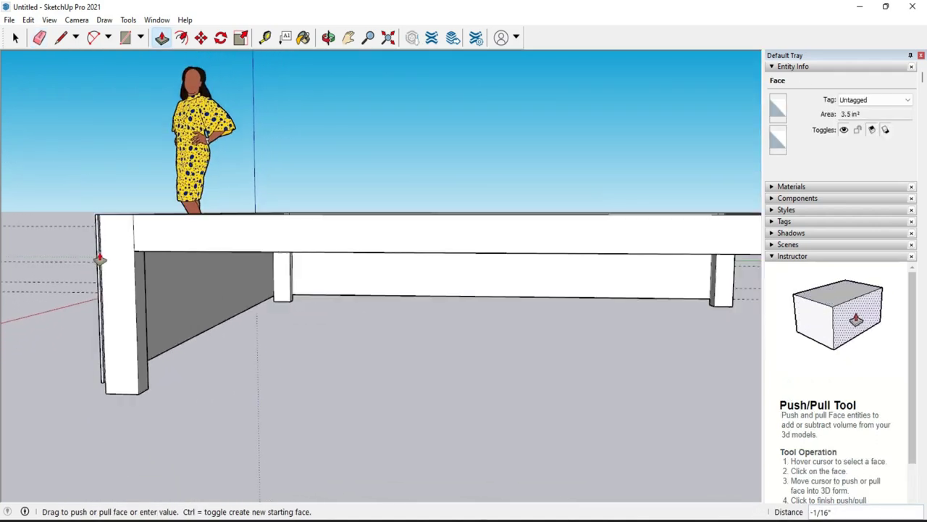
scroll(99, 259, down, 1)
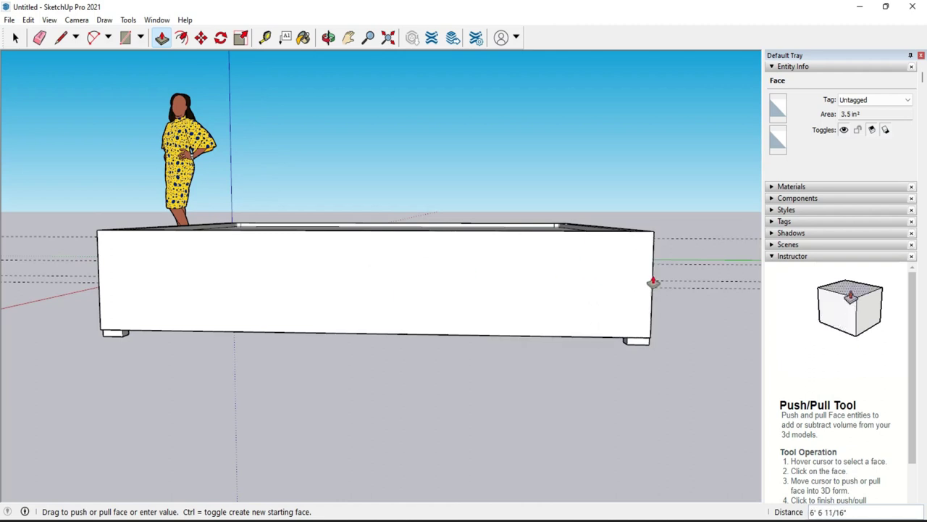
click(585, 286)
middle_drag(585, 286, 125, 346)
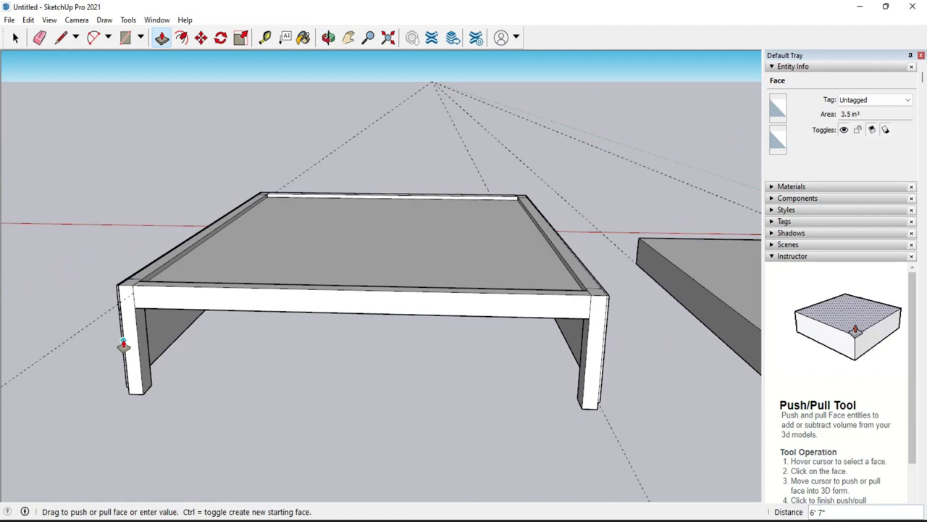
Step: Pull the front leg's outer face out by 1/4"
scroll(120, 335, up, 3)
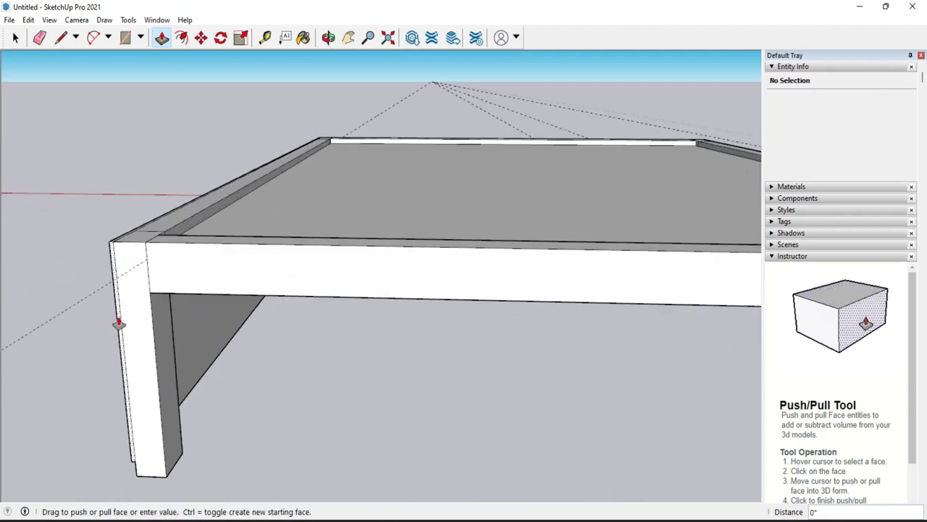
click(118, 323)
text(1/4)
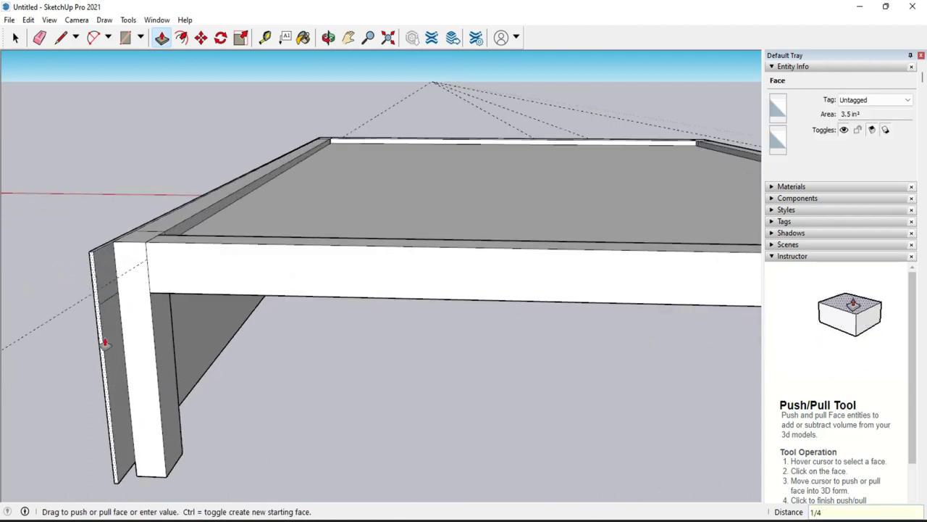
key(Return)
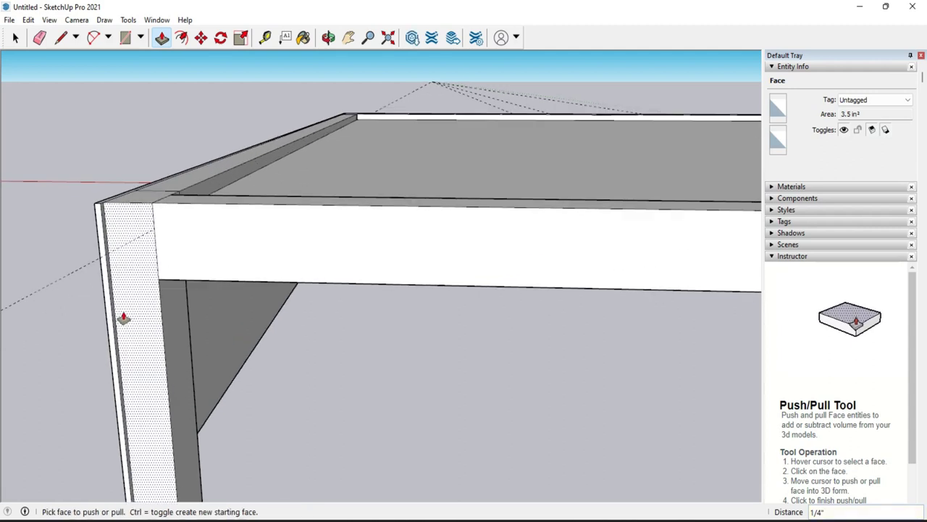
scroll(118, 268, up, 5)
key(e)
scroll(72, 316, down, 5)
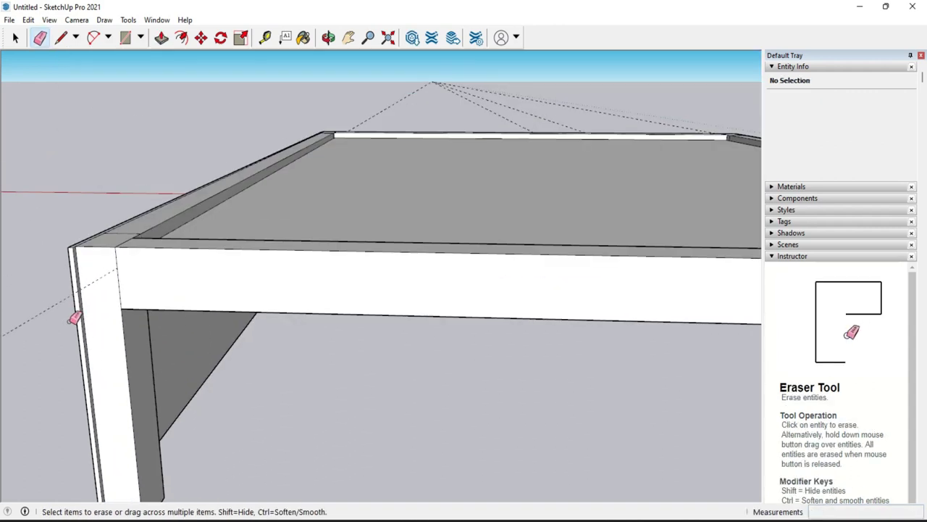
scroll(74, 318, down, 2)
scroll(76, 321, down, 1)
Step: Push the leg face back in by 1/4"
key(p)
scroll(73, 326, up, 2)
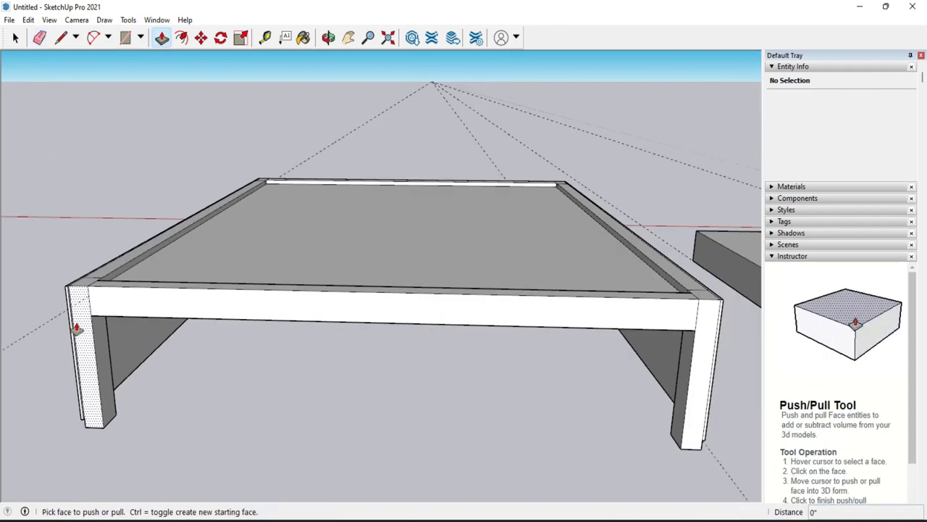
click(72, 331)
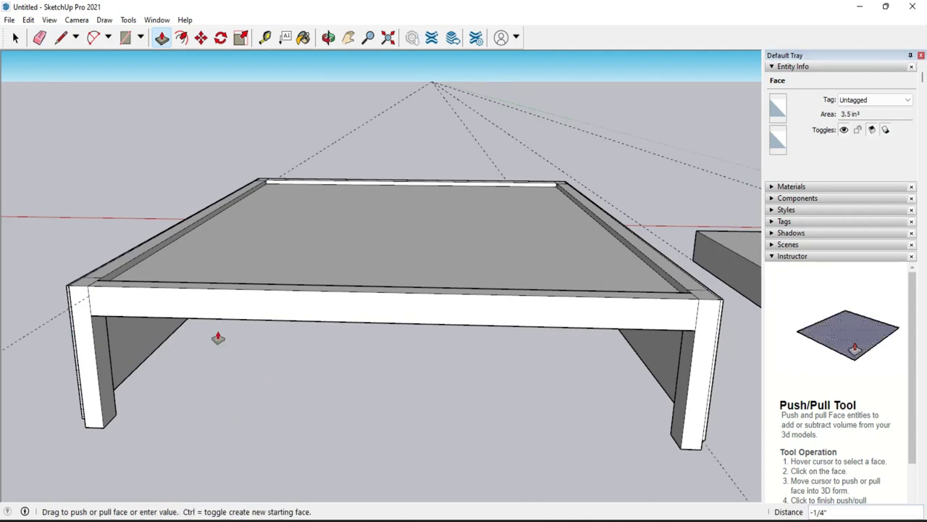
click(66, 371)
scroll(72, 352, up, 2)
scroll(76, 333, up, 1)
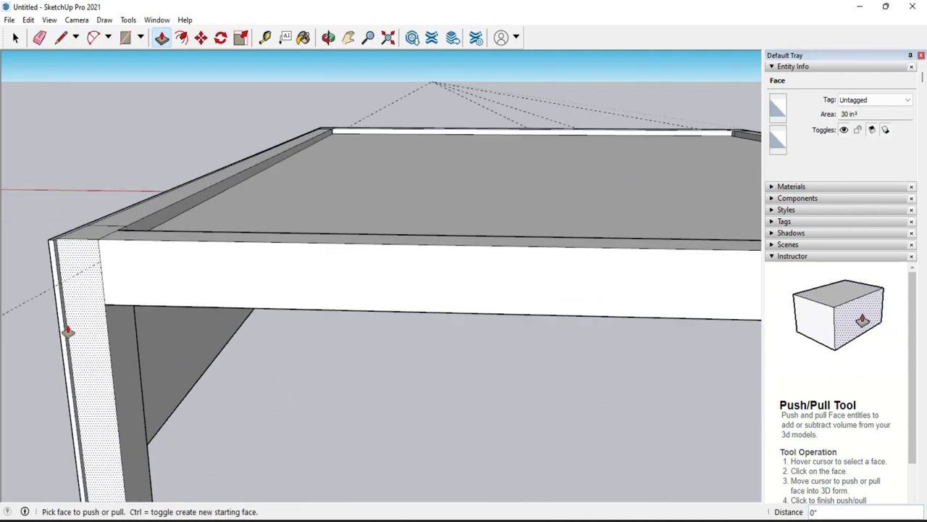
Step: Pull the leg face about 5' 4 1/4" across to close the bed's front side
click(67, 332)
scroll(128, 350, down, 3)
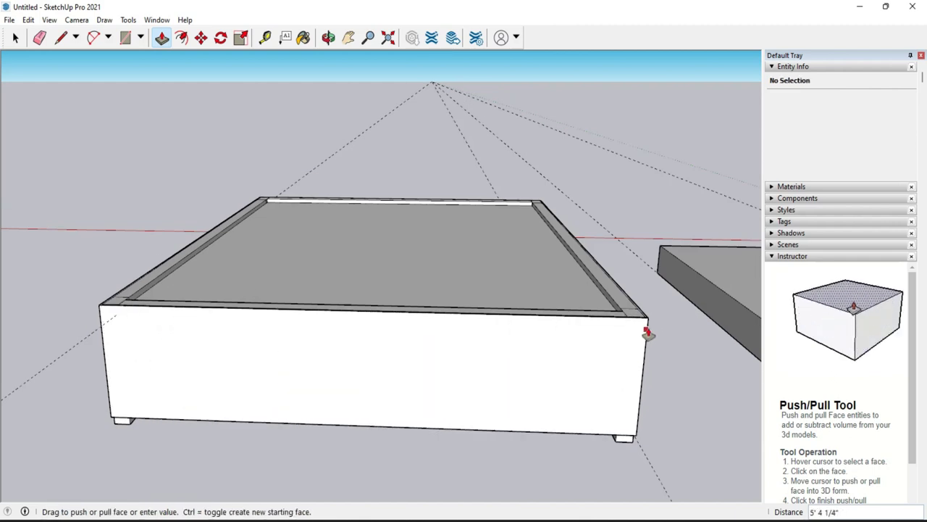
scroll(648, 330, up, 1)
scroll(641, 332, up, 2)
scroll(638, 337, up, 2)
scroll(637, 330, up, 1)
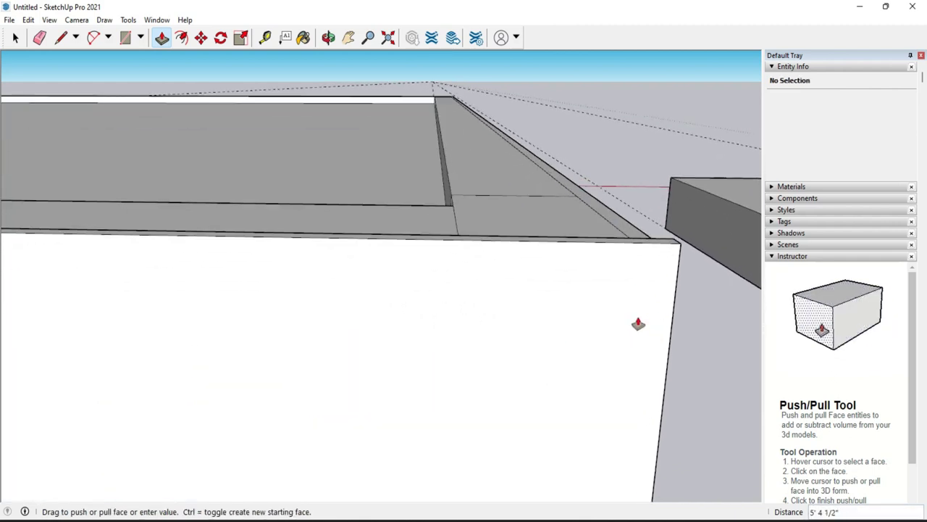
click(612, 239)
scroll(572, 337, down, 2)
scroll(586, 373, down, 2)
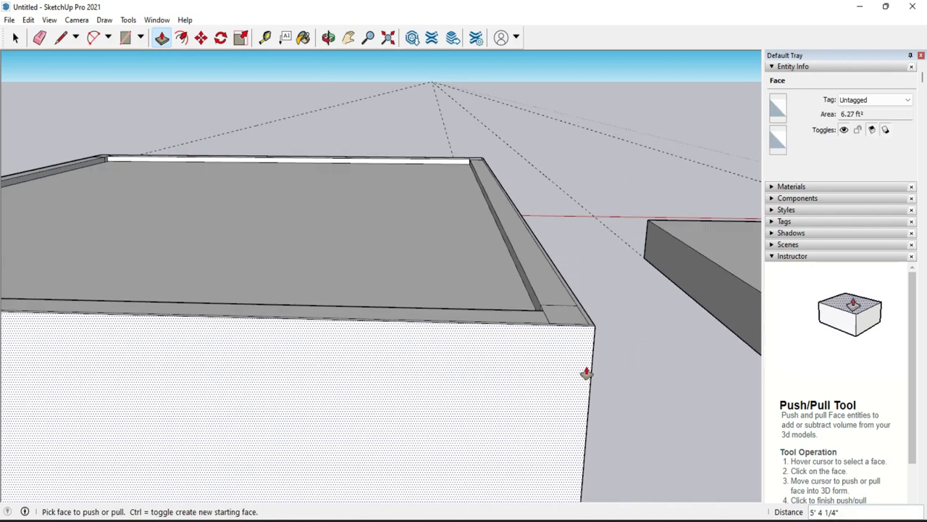
scroll(590, 375, down, 2)
scroll(604, 380, down, 2)
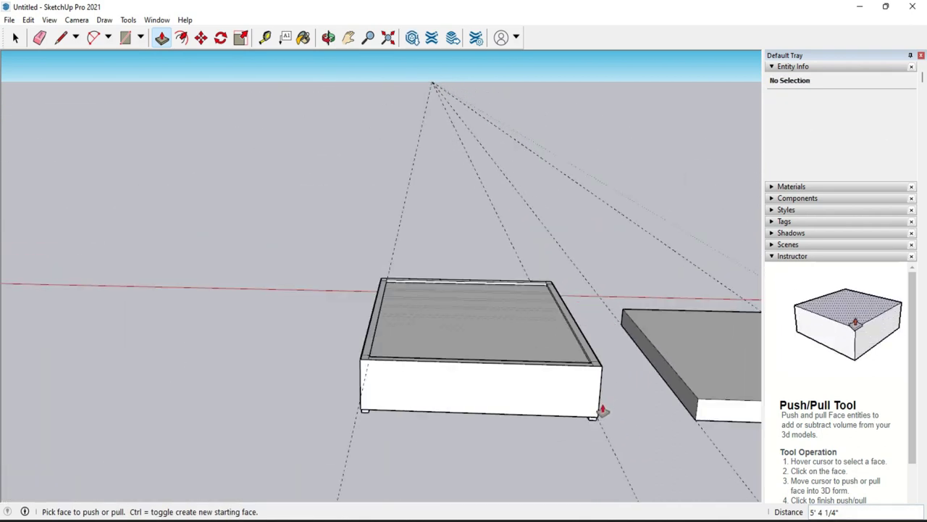
middle_drag(544, 381, 500, 412)
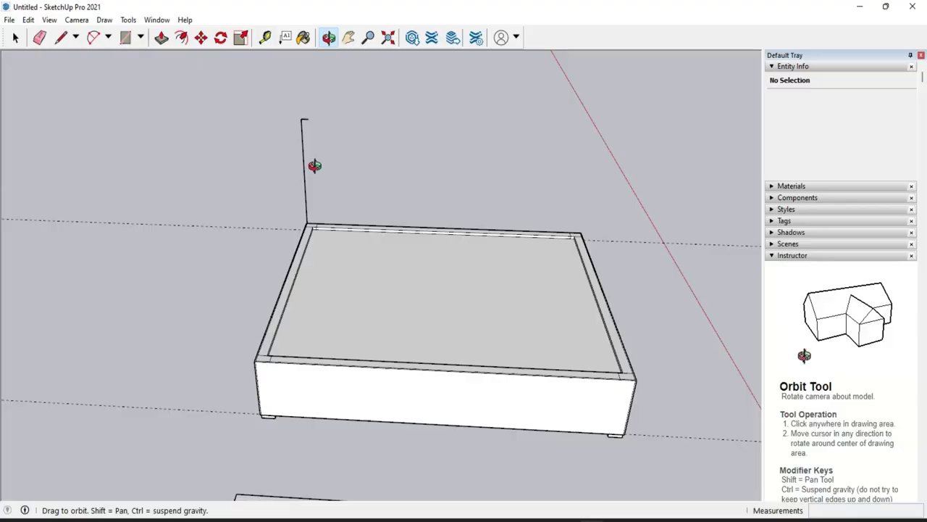
Step: Draw a thin upright rectangle at the frame's back corner
scroll(314, 165, up, 3)
scroll(317, 162, up, 2)
key(l)
click(307, 273)
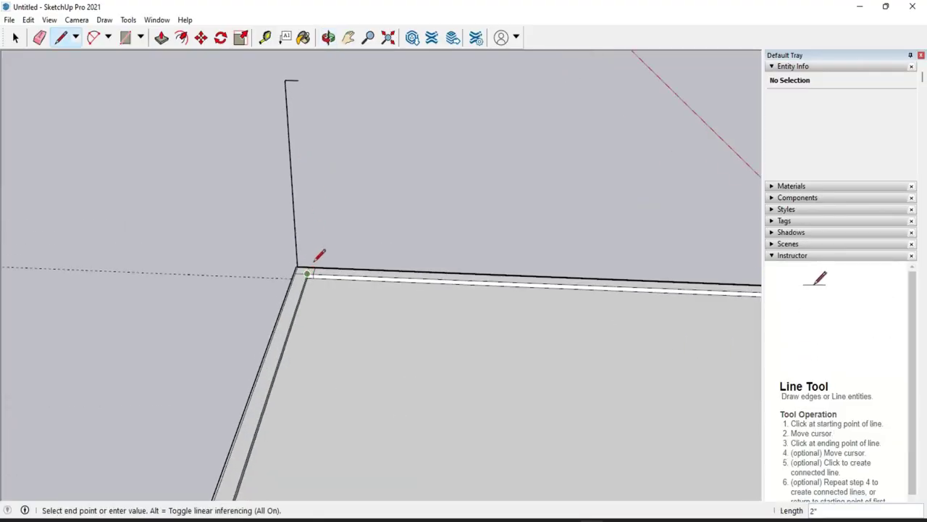
scroll(315, 261, up, 1)
scroll(311, 268, up, 2)
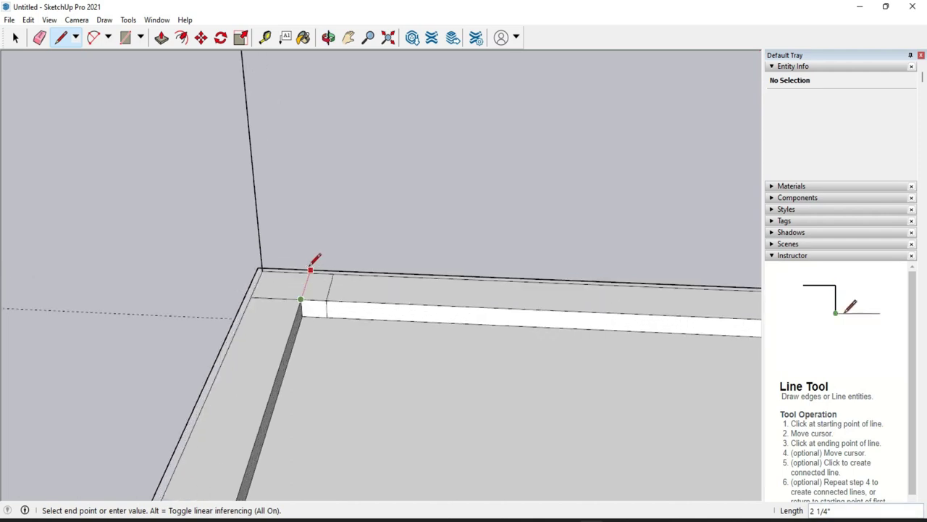
scroll(313, 269, up, 2)
key(Escape)
scroll(313, 274, down, 1)
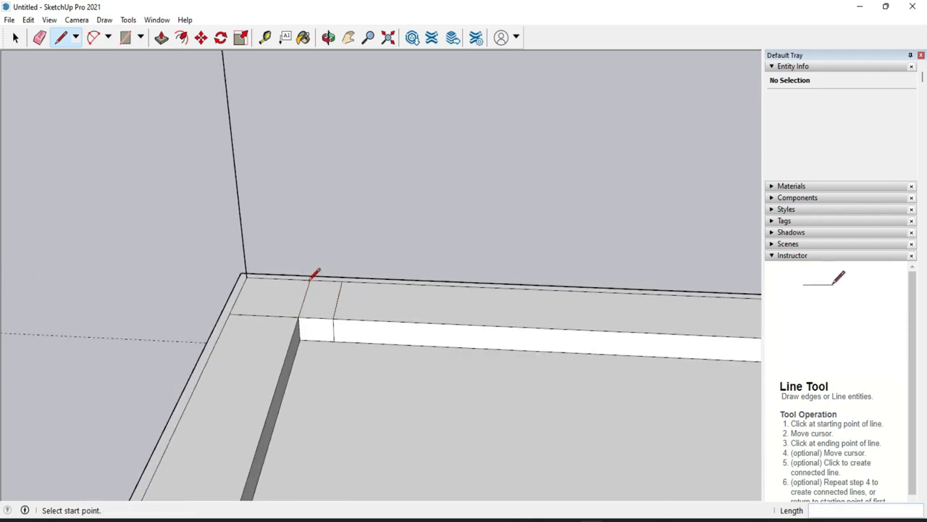
scroll(312, 274, down, 2)
scroll(309, 276, down, 1)
scroll(309, 279, down, 2)
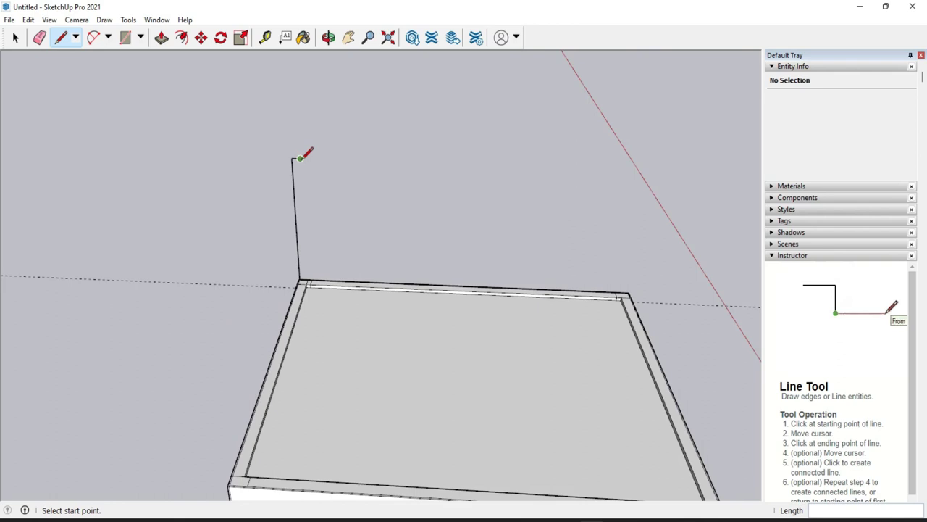
click(308, 279)
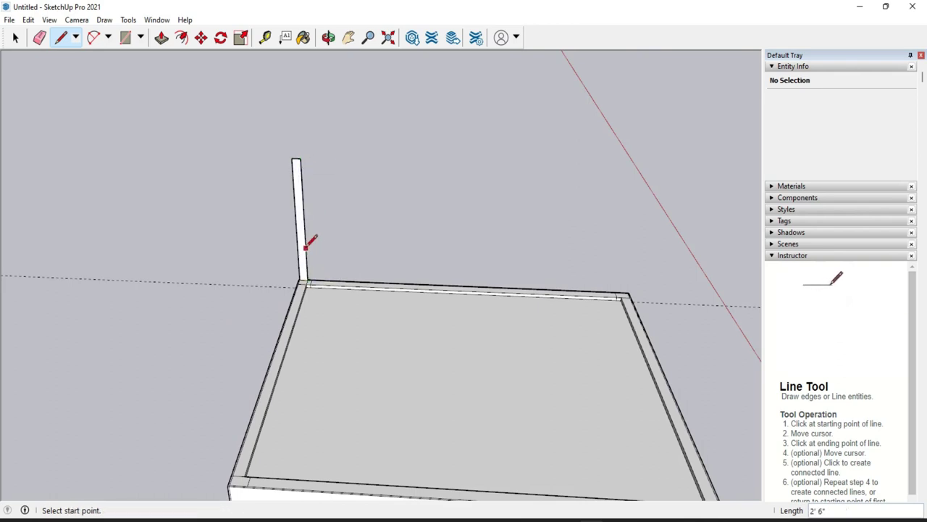
scroll(307, 244, down, 2)
Step: Push/Pull the rectangle 5' 4" across into a headboard about 2' 6" high
key(p)
click(301, 237)
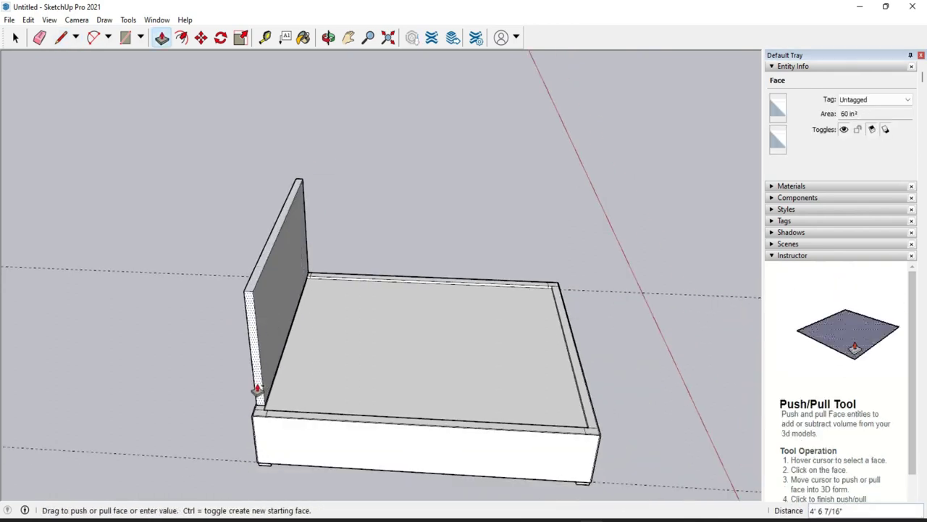
scroll(268, 422, up, 3)
scroll(259, 424, up, 2)
click(257, 427)
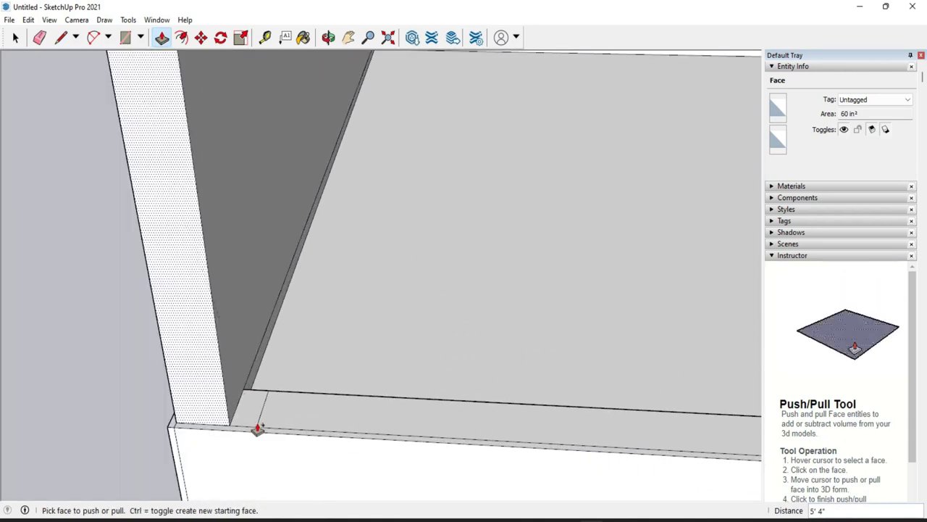
scroll(155, 379, down, 2)
scroll(135, 370, down, 3)
scroll(140, 366, down, 1)
Step: Select the mattress slab and make it a component named BED
scroll(141, 366, down, 4)
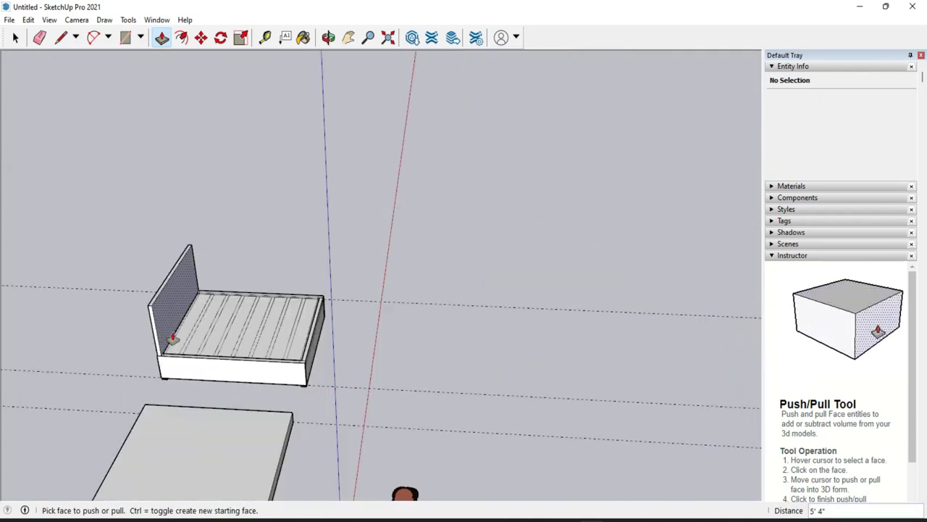
scroll(174, 338, down, 1)
key(space)
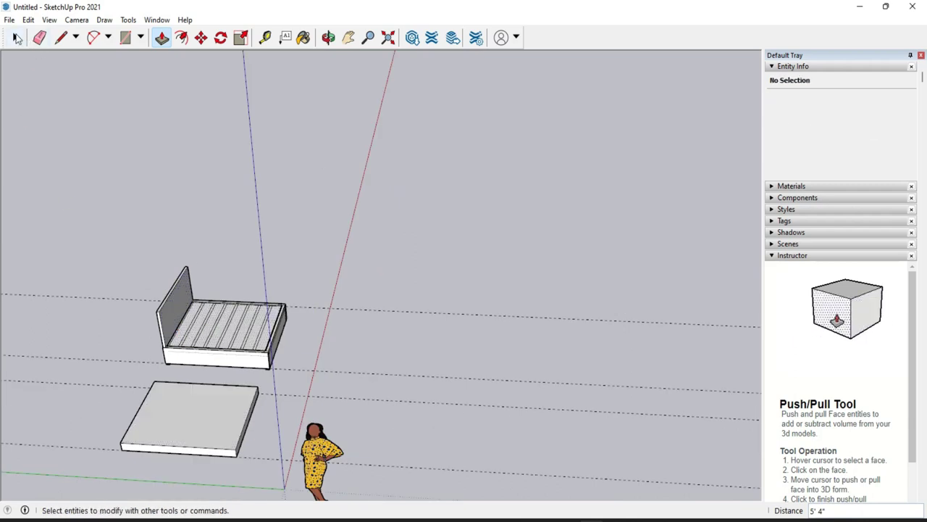
drag(268, 502, 274, 499)
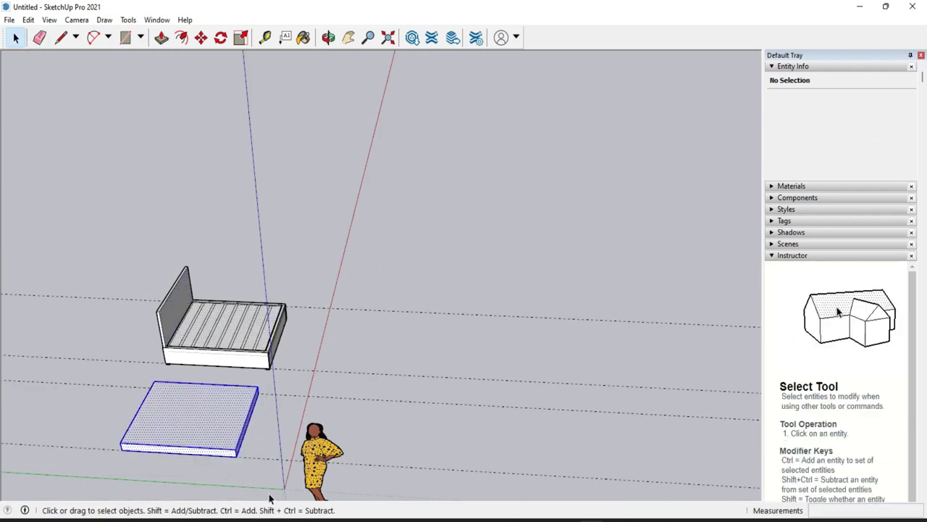
right_click(231, 431)
click(287, 315)
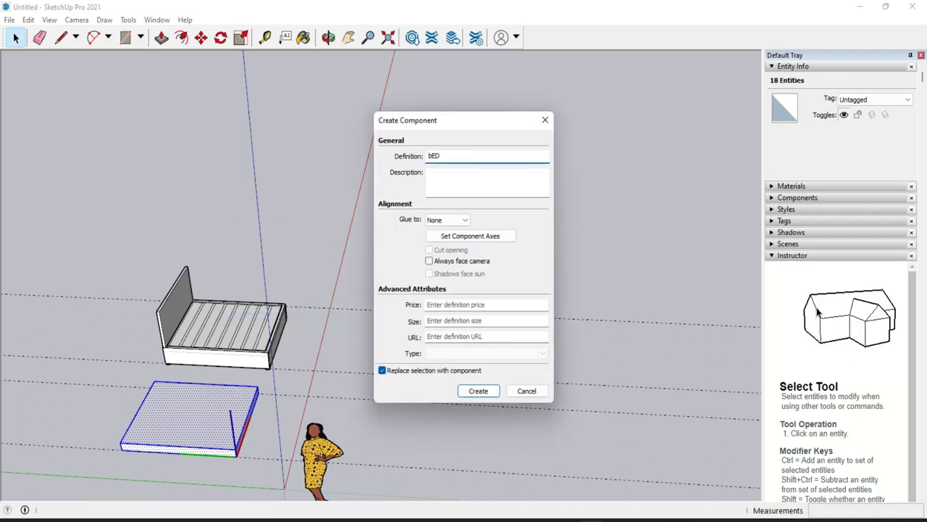
click(478, 390)
Step: Move the BED component by its corner onto the bed frame's corner
scroll(266, 384, up, 3)
scroll(266, 384, up, 3)
key(m)
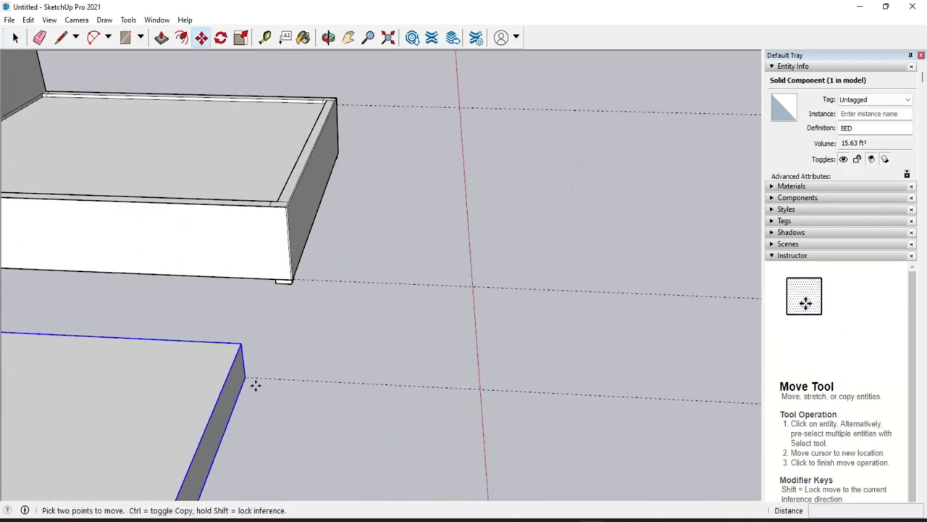
click(246, 376)
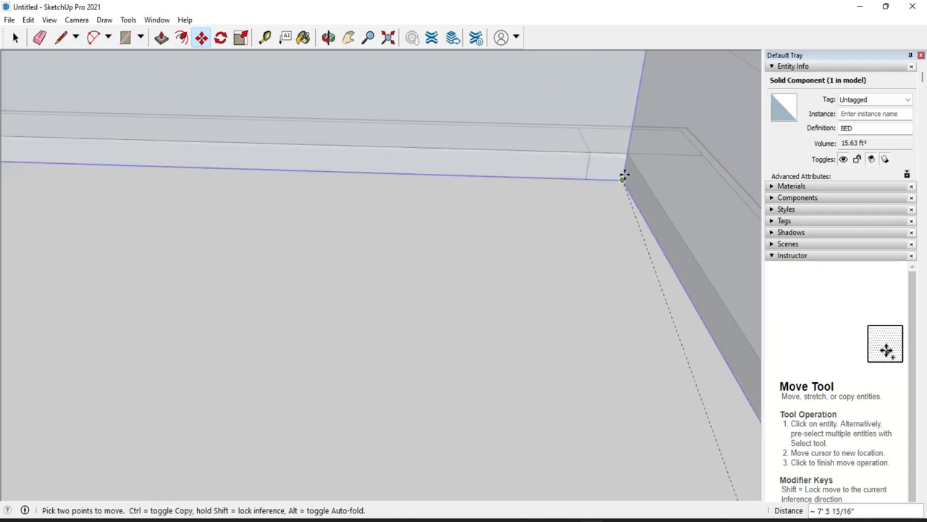
click(587, 179)
scroll(424, 187, down, 1)
scroll(420, 174, down, 2)
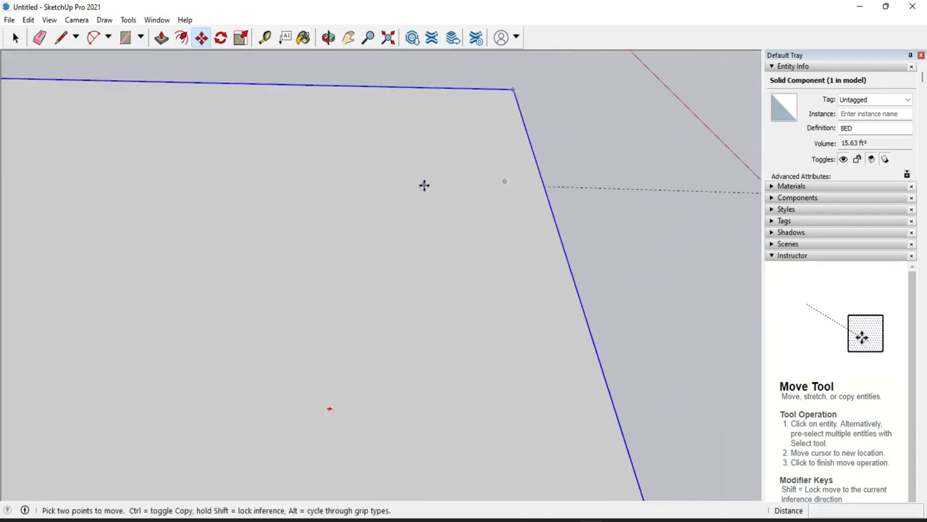
scroll(427, 185, down, 2)
scroll(431, 186, down, 5)
scroll(440, 185, down, 2)
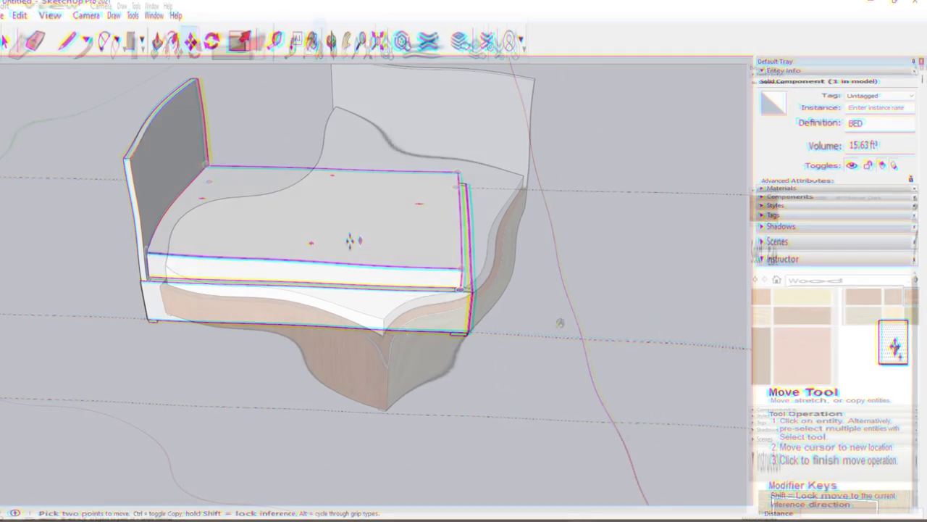
Step: Paint the bed base's front and right side with Wood Floor Dark, orbiting around the bed
click(402, 339)
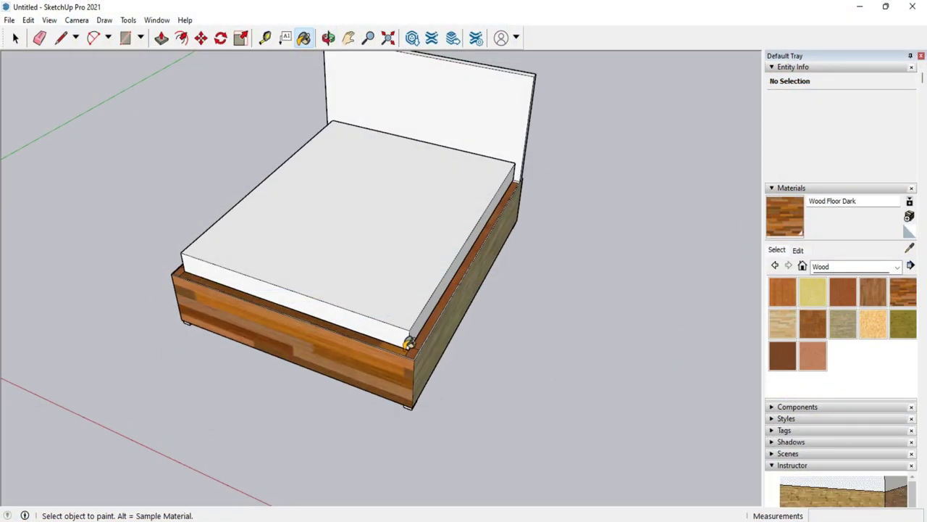
click(433, 353)
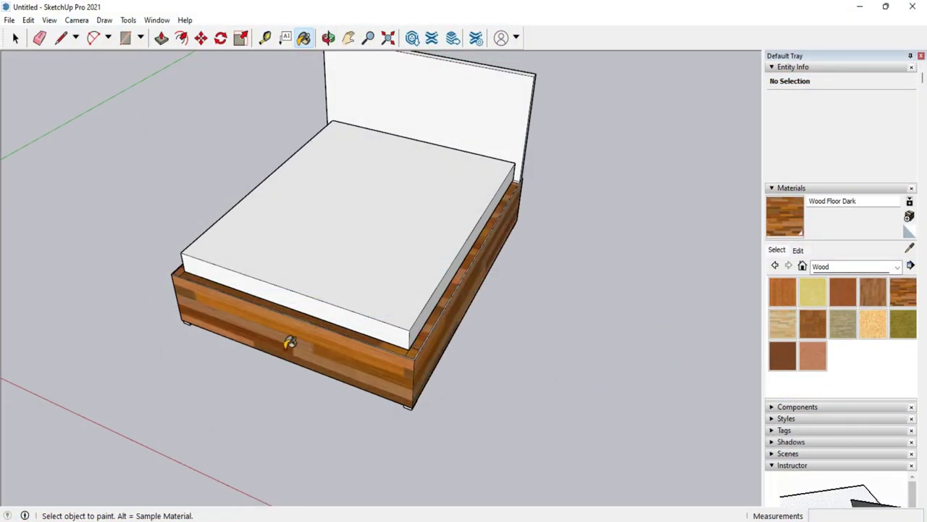
middle_drag(290, 342, 420, 399)
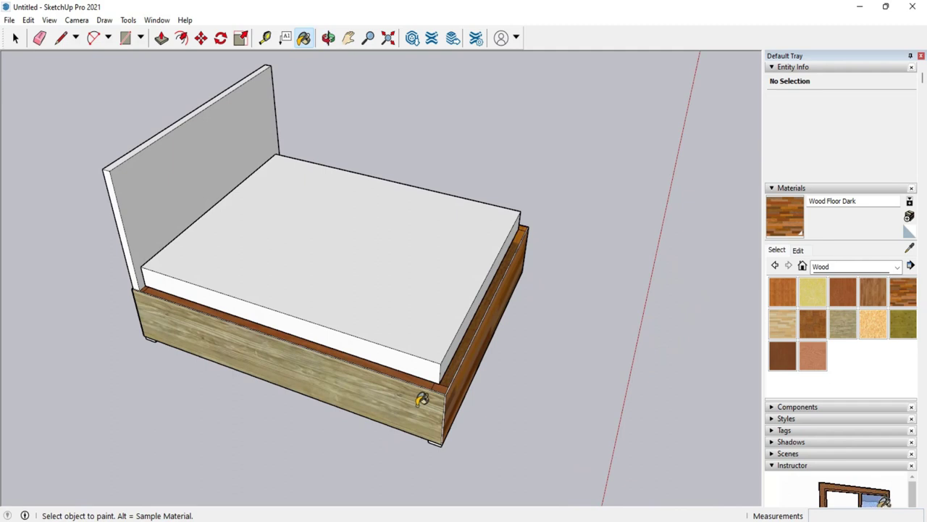
click(423, 399)
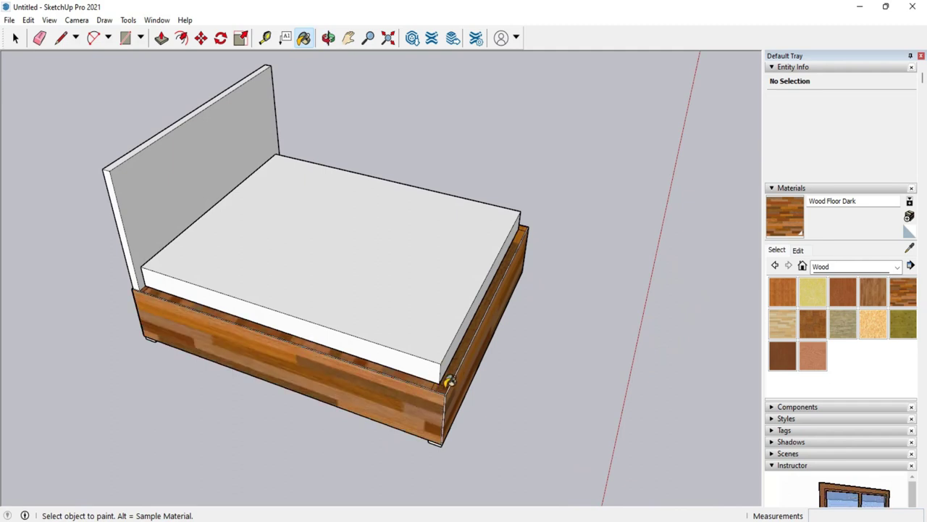
scroll(464, 377, down, 3)
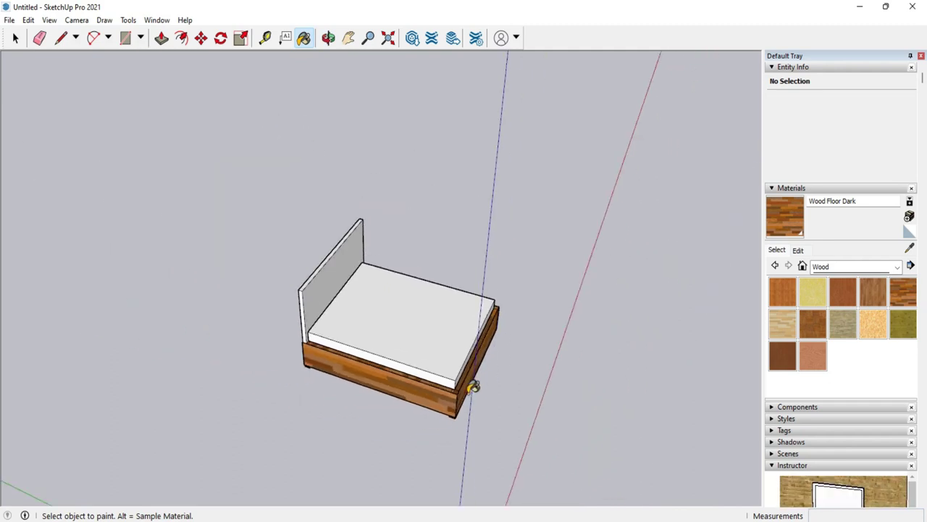
scroll(352, 399, up, 3)
middle_drag(353, 399, 587, 355)
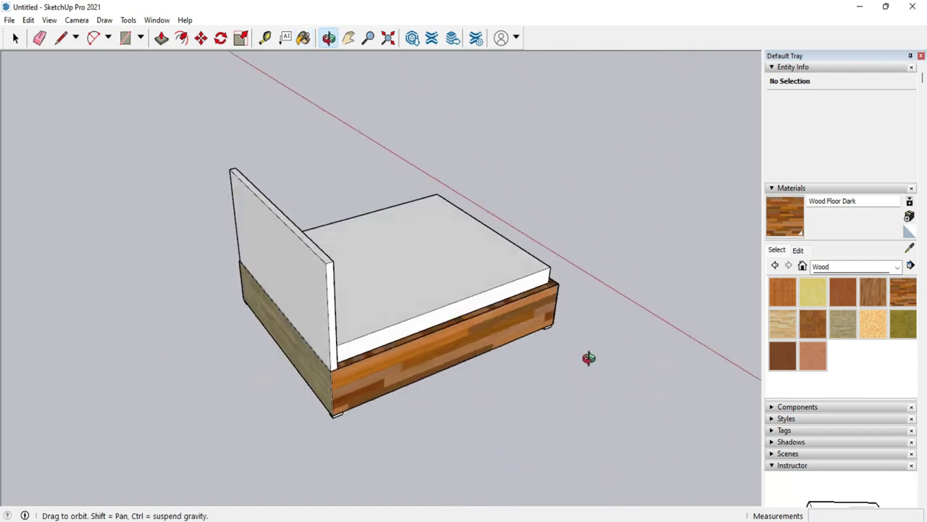
mouse_move(514, 344)
middle_down()
mouse_move(286, 336)
mouse_move(366, 411)
middle_up()
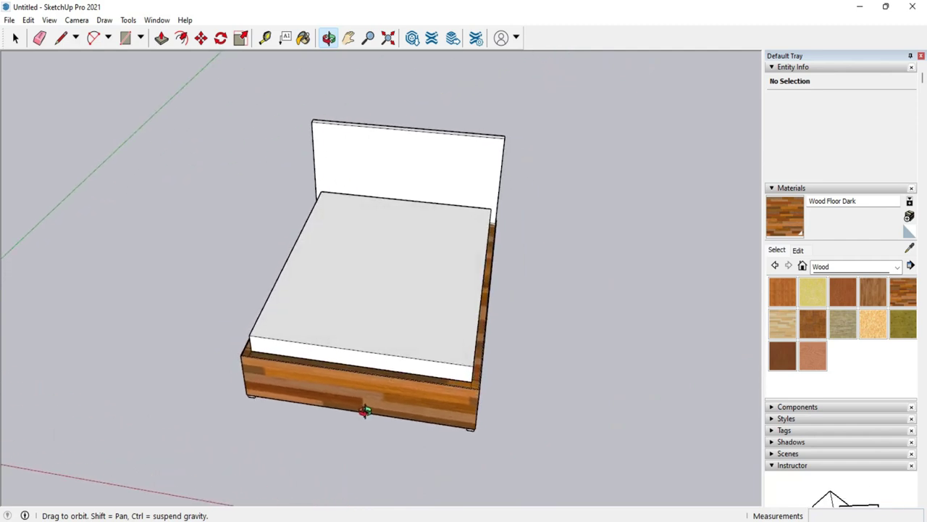
mouse_move(365, 411)
middle_down()
mouse_move(381, 396)
mouse_move(514, 389)
mouse_move(520, 380)
middle_up()
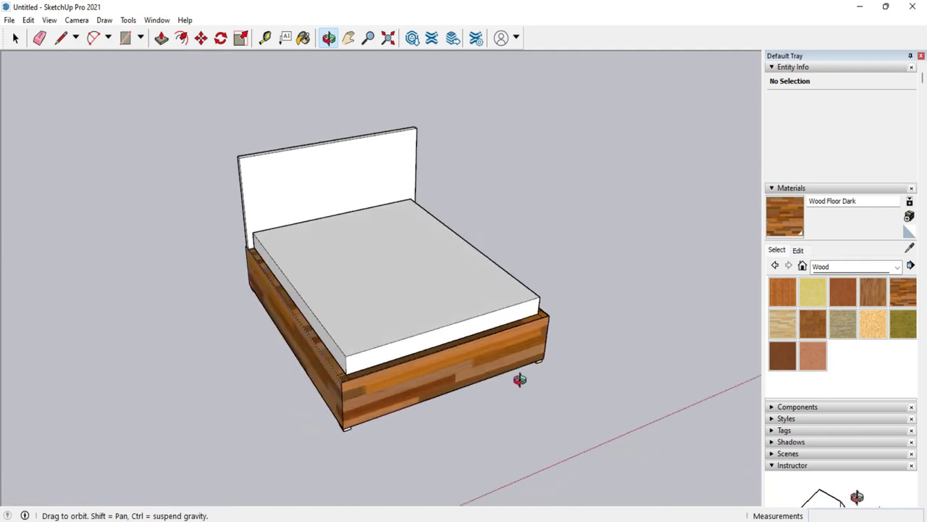
middle_drag(613, 350, 667, 351)
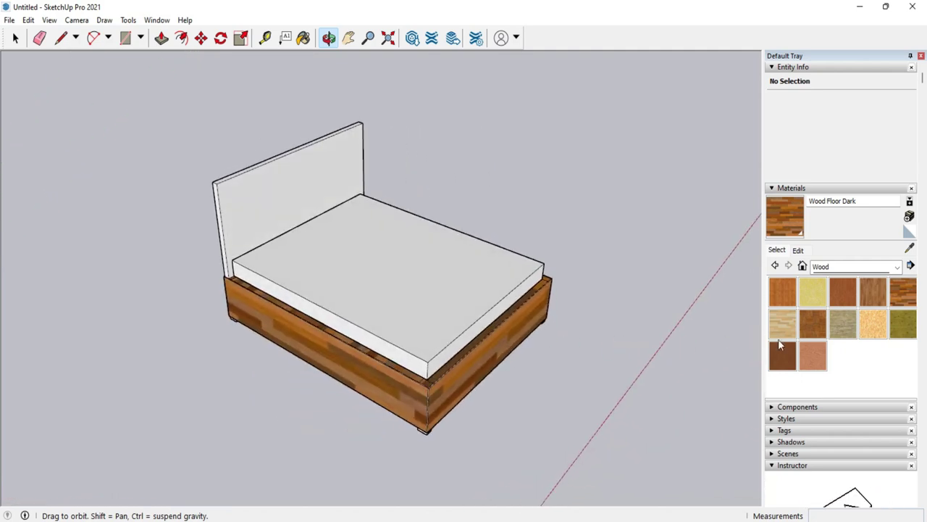
Step: Paint the headboard's front with the Wood Floor Dark texture
key(b)
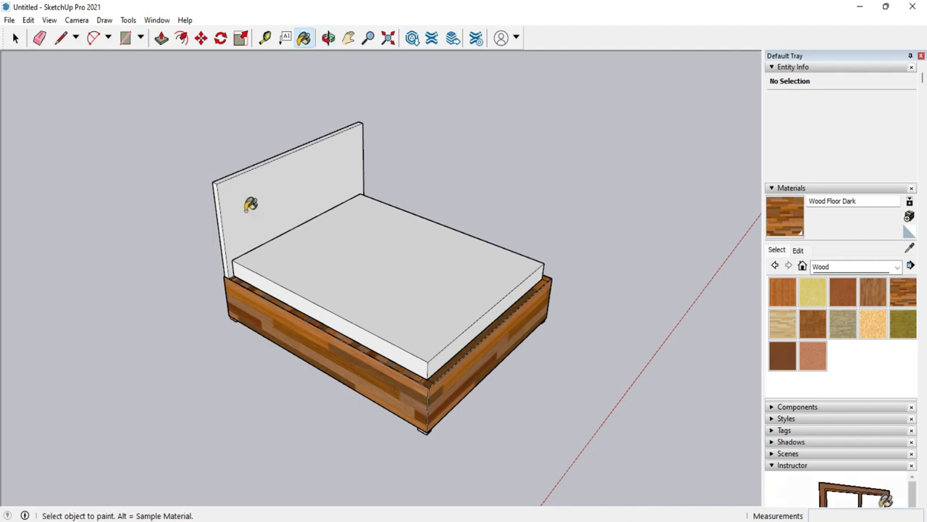
click(249, 206)
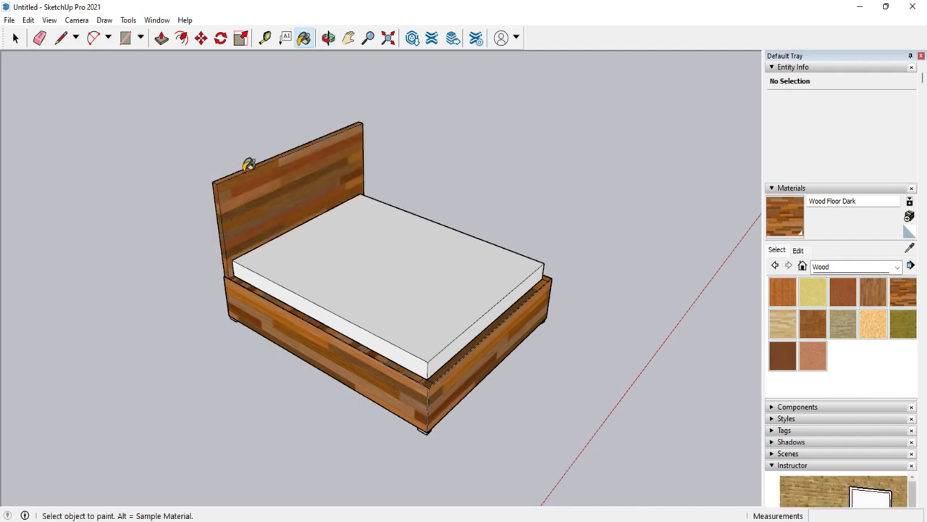
mouse_move(403, 232)
middle_down()
mouse_move(170, 220)
mouse_move(523, 262)
middle_up()
scroll(507, 303, up, 3)
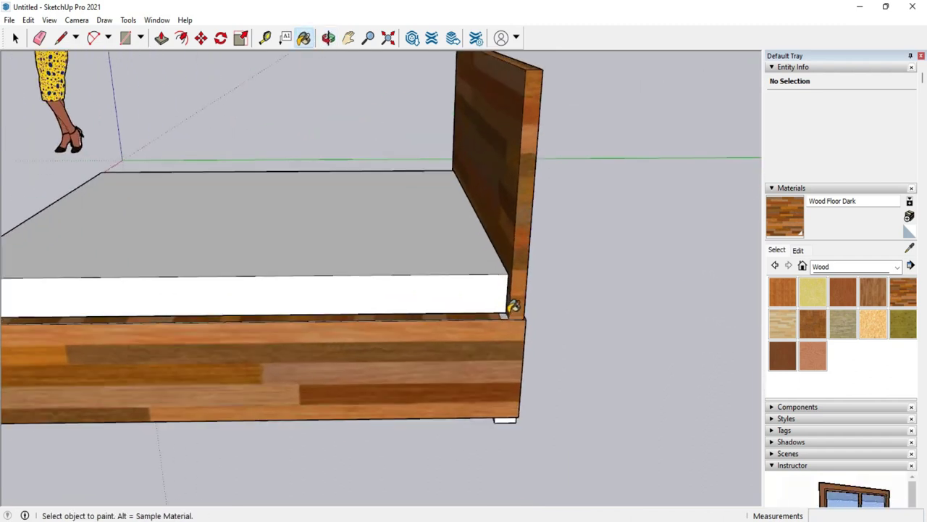
middle_drag(512, 321, 511, 401)
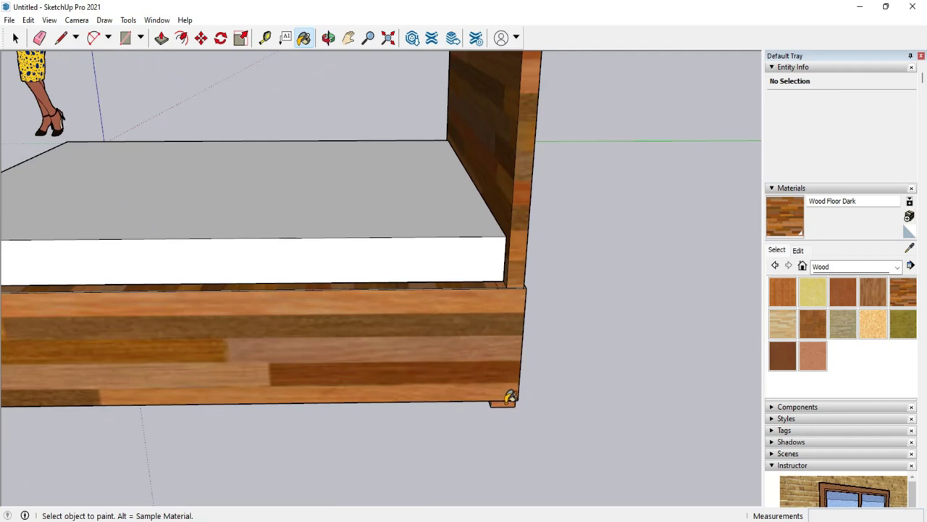
scroll(510, 395, up, 2)
scroll(511, 391, up, 2)
Step: Push/pull the base's front face flush with the side panel, then check the frame
key(p)
click(399, 341)
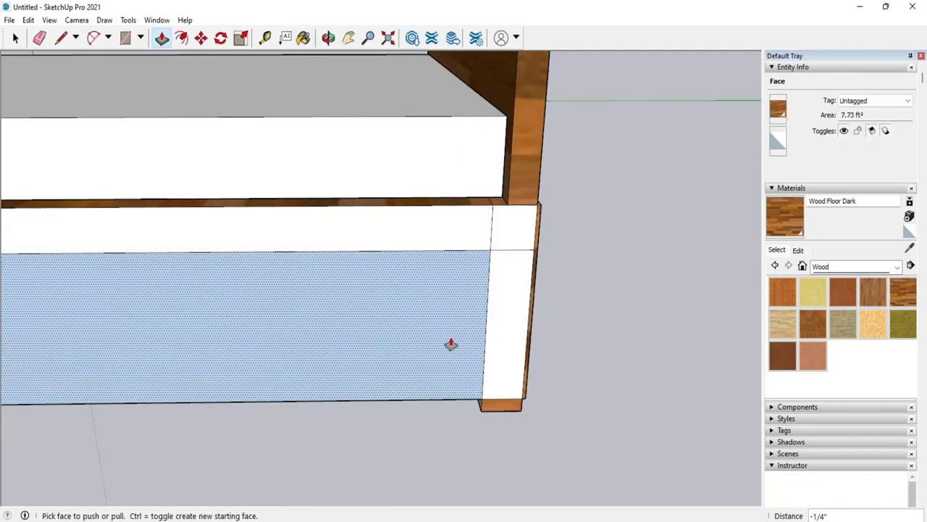
click(508, 368)
mouse_move(526, 370)
middle_down()
mouse_move(296, 310)
mouse_move(534, 384)
middle_up()
key(b)
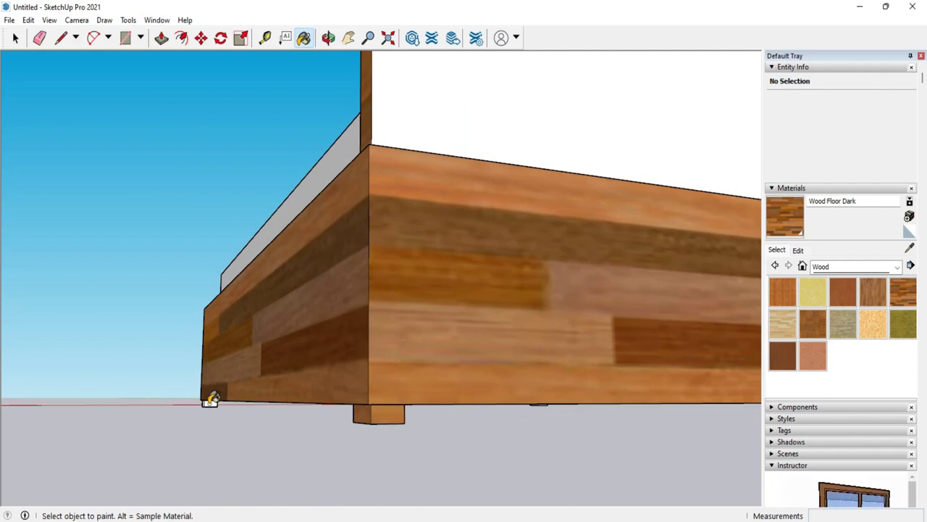
scroll(209, 391, up, 2)
scroll(210, 397, up, 1)
mouse_move(227, 362)
middle_down()
mouse_move(625, 376)
mouse_move(497, 389)
mouse_move(454, 422)
middle_up()
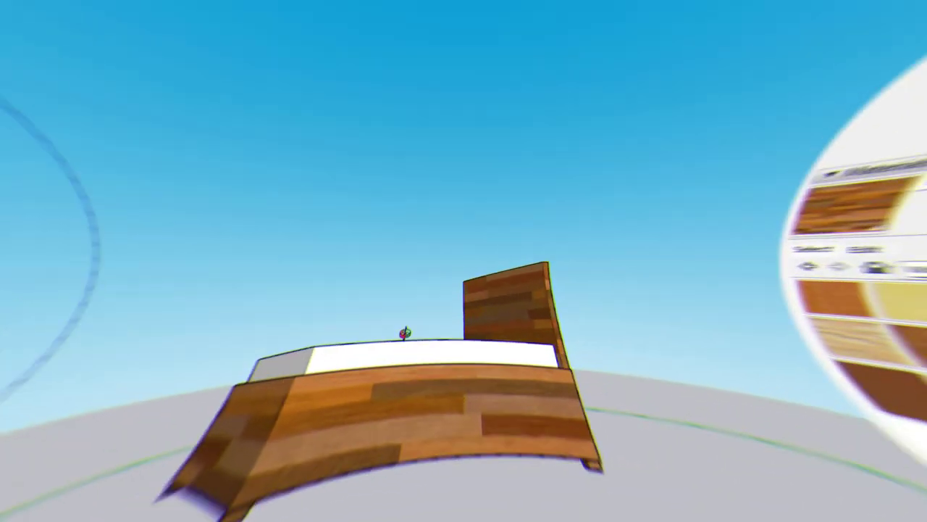
mouse_move(637, 466)
middle_down()
mouse_move(449, 399)
mouse_move(563, 428)
mouse_move(602, 417)
mouse_move(619, 392)
mouse_move(613, 405)
mouse_move(472, 435)
mouse_move(424, 433)
middle_up()
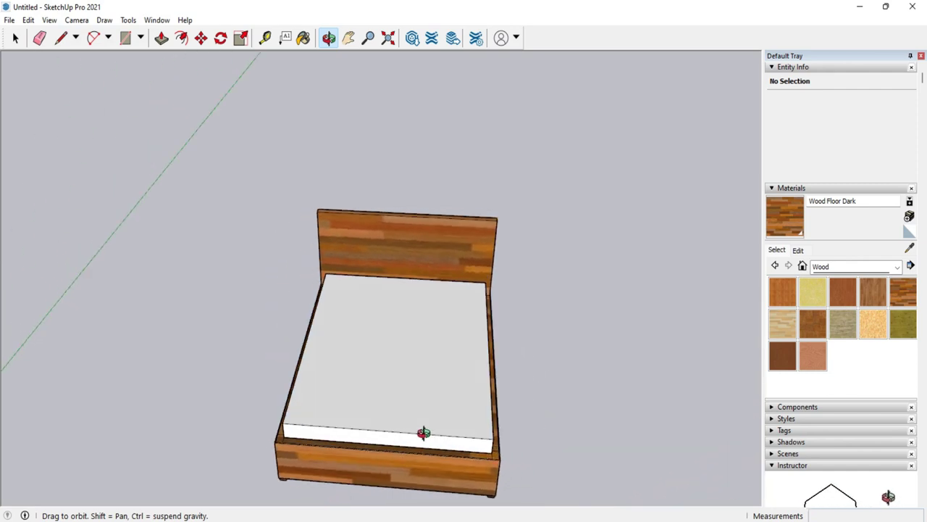
Step: Paint the mattress with the Adobe Rammed Earth pattern from the Patterns collection
click(897, 267)
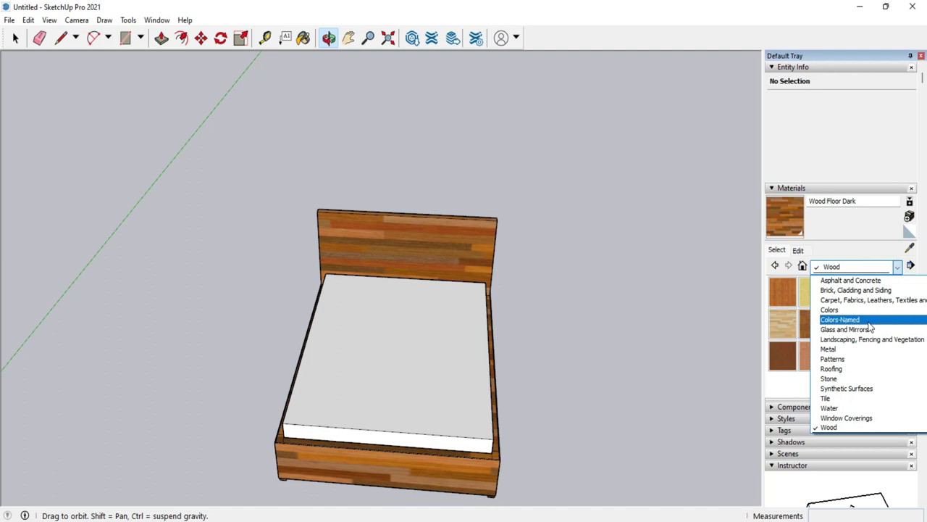
click(862, 359)
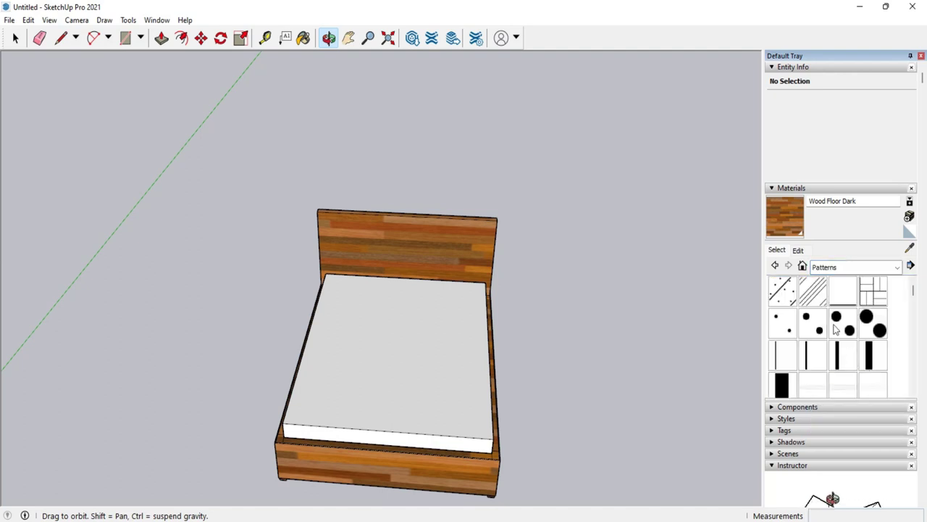
click(781, 291)
click(441, 332)
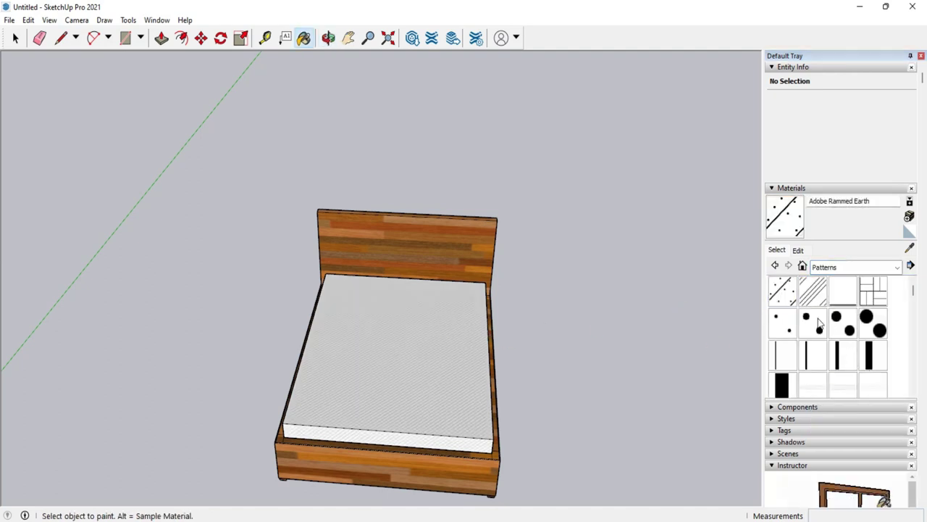
scroll(826, 353, down, 3)
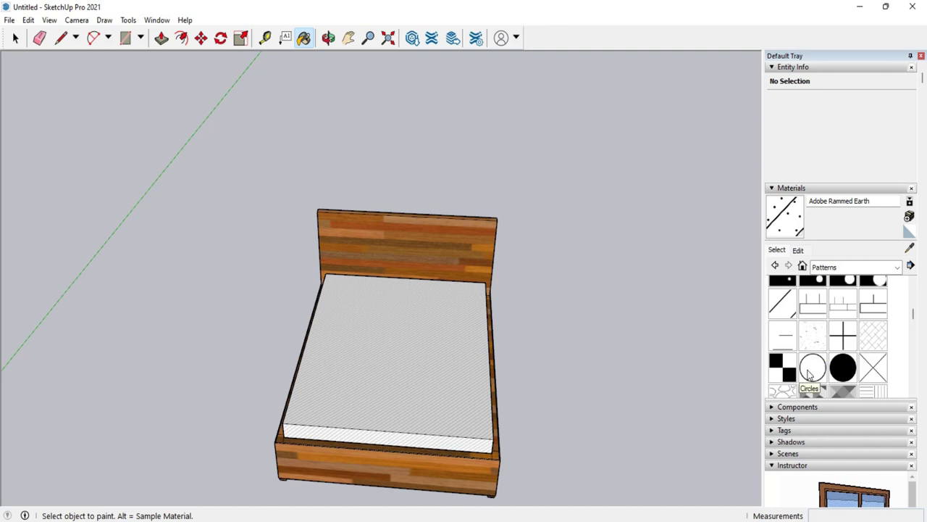
mouse_move(480, 360)
middle_down()
mouse_move(656, 406)
mouse_move(631, 408)
mouse_move(596, 439)
mouse_move(568, 426)
middle_up()
mouse_move(391, 393)
middle_down()
mouse_move(613, 374)
mouse_move(630, 364)
mouse_move(599, 363)
middle_up()
mouse_move(496, 350)
mouse_down()
mouse_move(481, 379)
mouse_move(420, 387)
mouse_up()
drag(469, 442, 472, 457)
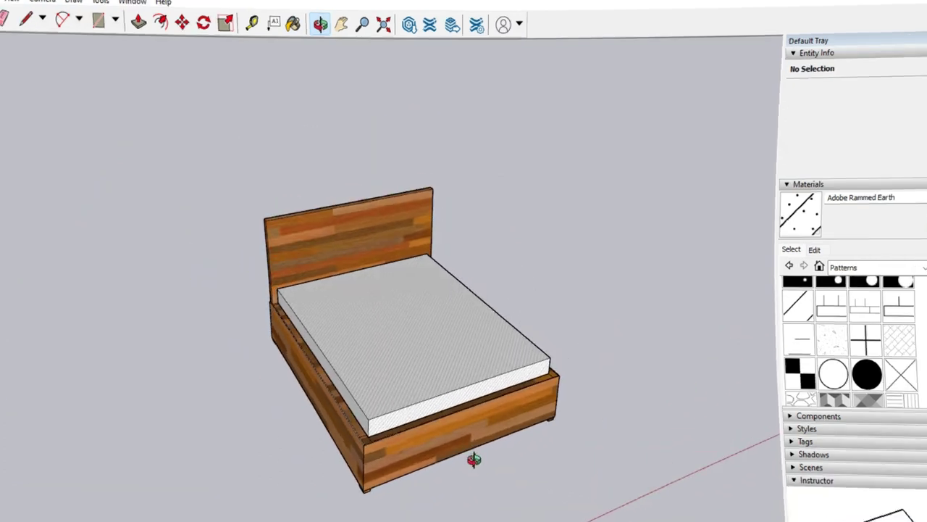